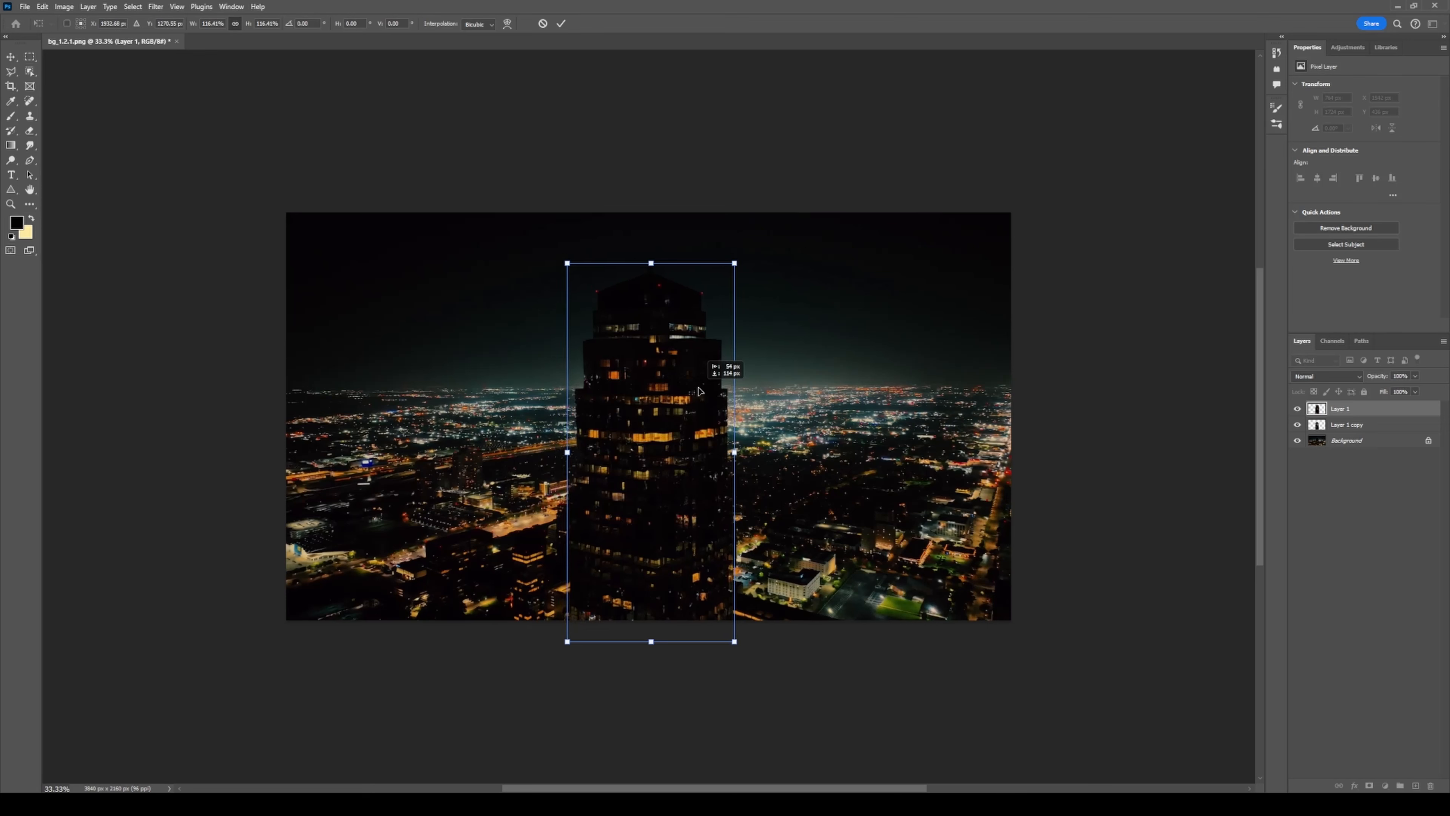
Scale the tower on Layer 1 to about 136% and place it in the middle of the skyline.
{"action": "left_click_drag", "start_coordinate": [740, 292], "coordinate": [762, 239]}
{"action": "left_click_drag", "start_coordinate": [709, 350], "coordinate": [664, 393]}
{"action": "key", "text": "Return"}
{"action": "key", "text": "m"}
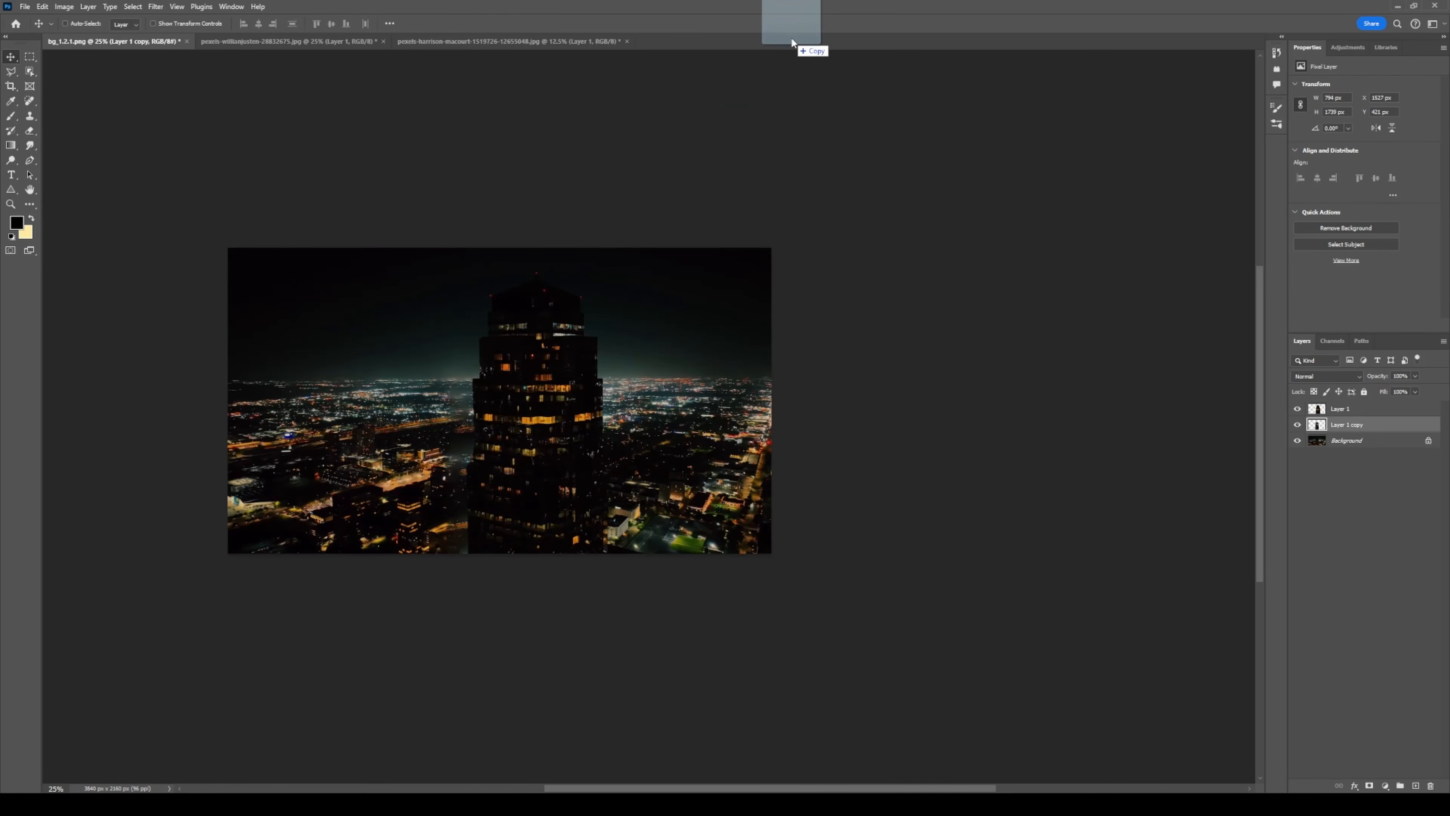
Open the night_cityscapes image as a separate document and reposition the small building cutout left of the tower.
{"action": "left_click", "coordinate": [786, 40]}
{"action": "scroll", "coordinate": [784, 347], "scroll_direction": "up", "scroll_amount": 2}
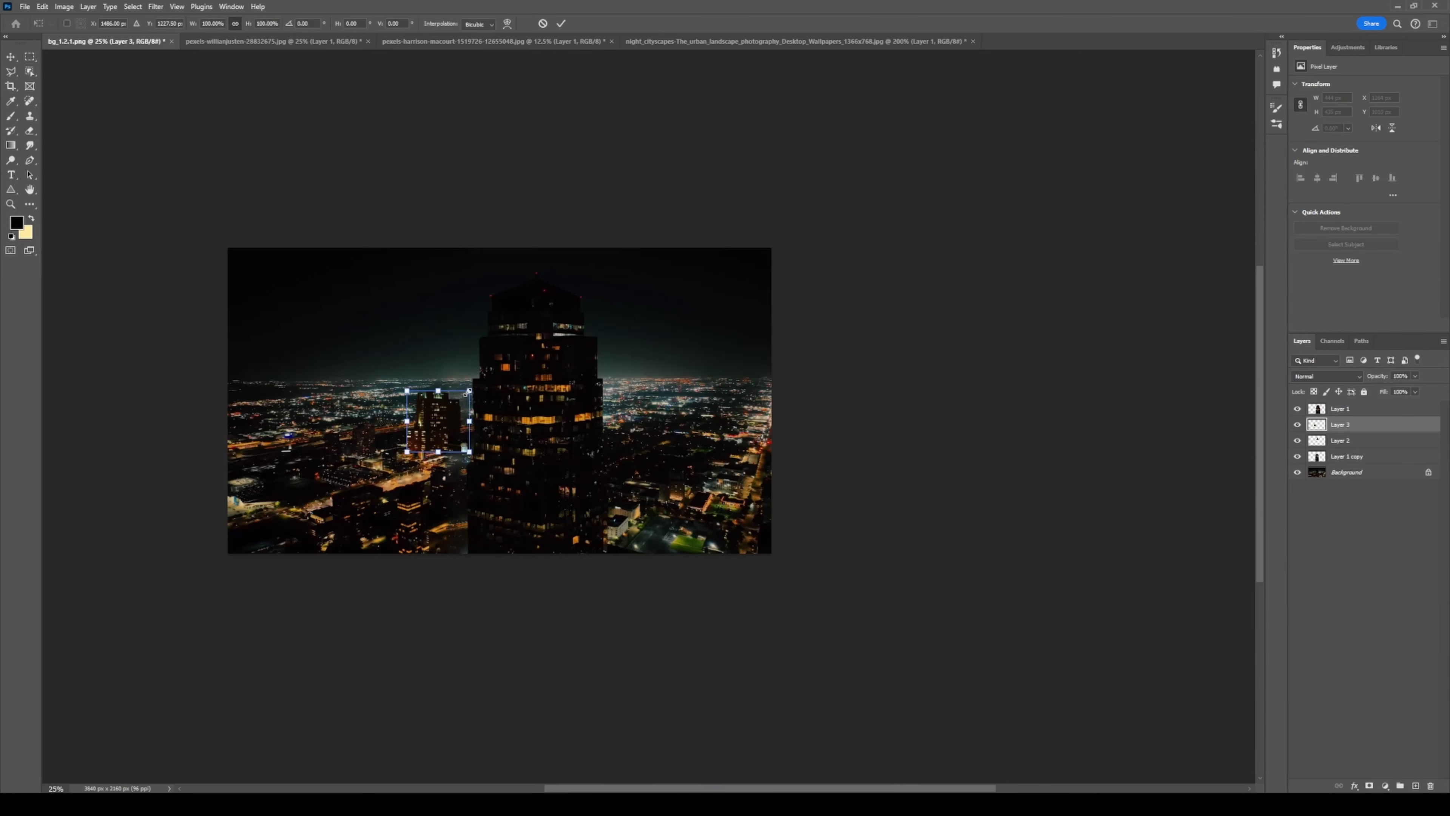
{"action": "key", "text": "ctrl+t"}
{"action": "mouse_move", "coordinate": [454, 554]}
{"action": "left_mouse_down"}
{"action": "mouse_move", "coordinate": [512, 605]}
{"action": "mouse_move", "coordinate": [437, 502]}
{"action": "left_mouse_up"}
{"action": "key", "text": "Return"}
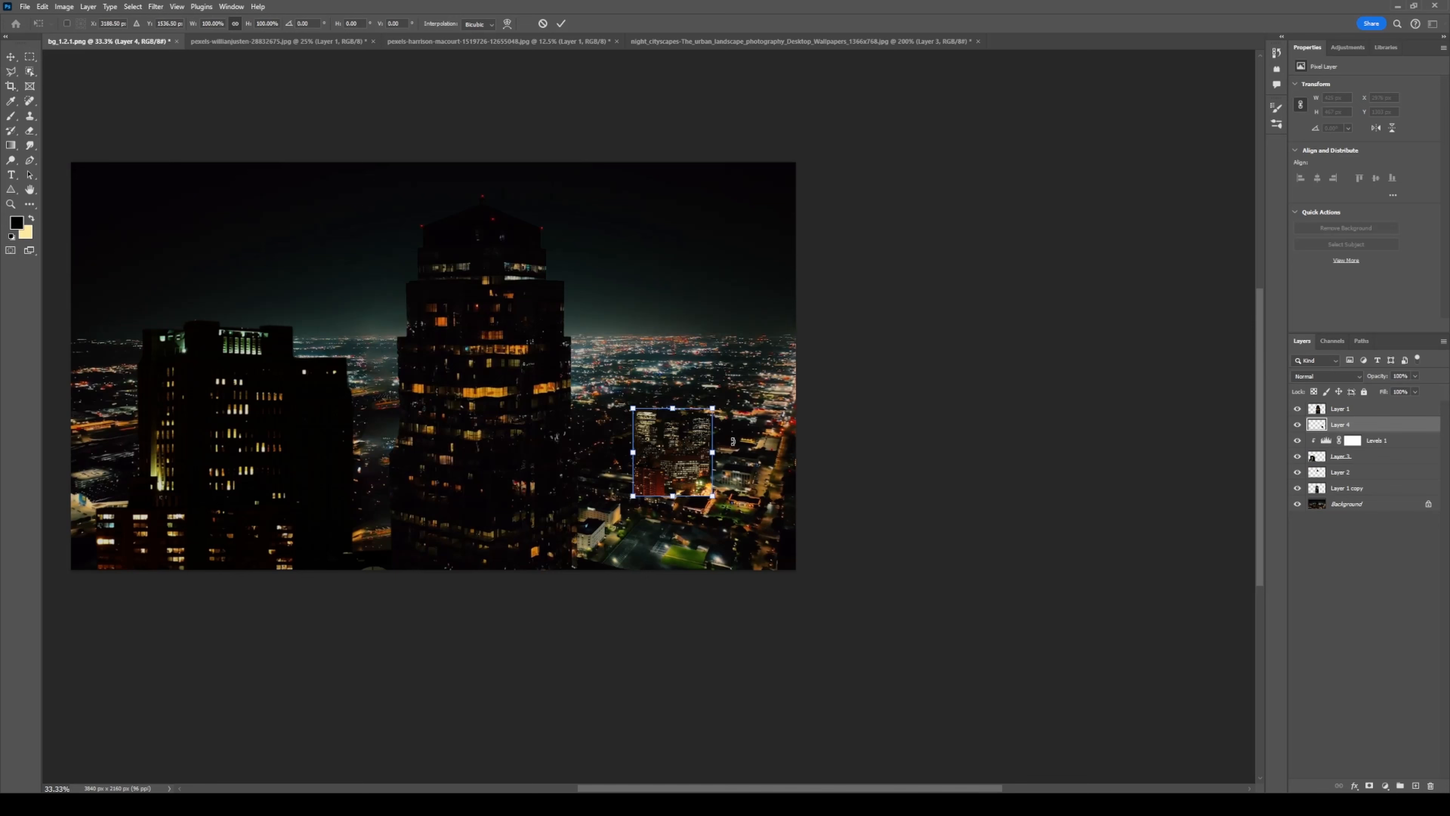
Enlarge the building cutout on Layer 4 and place it as a large foreground building right of the tower.
{"action": "left_click_drag", "start_coordinate": [742, 403], "coordinate": [678, 482]}
{"action": "left_click_drag", "start_coordinate": [796, 571], "coordinate": [842, 637]}
{"action": "left_click_drag", "start_coordinate": [682, 534], "coordinate": [688, 521]}
{"action": "left_click_drag", "start_coordinate": [849, 626], "coordinate": [924, 707]}
{"action": "key", "text": "Return"}
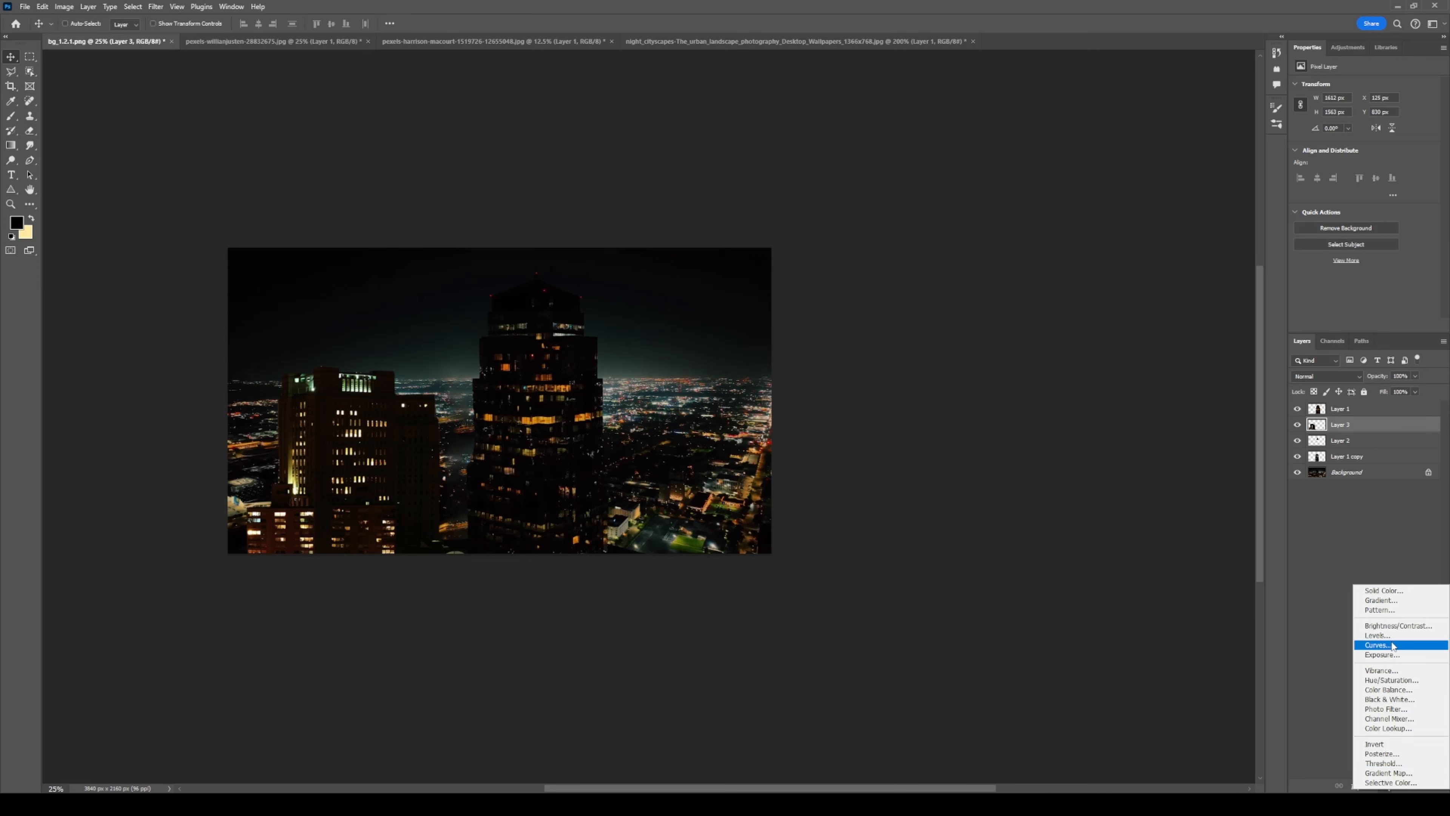
Add clipped Levels adjustments to the left and right buildings, setting the right one to 20, 1.30, 246 with output white 225.
{"action": "left_click", "coordinate": [1377, 635]}
{"action": "left_click_drag", "start_coordinate": [1426, 201], "coordinate": [1389, 166]}
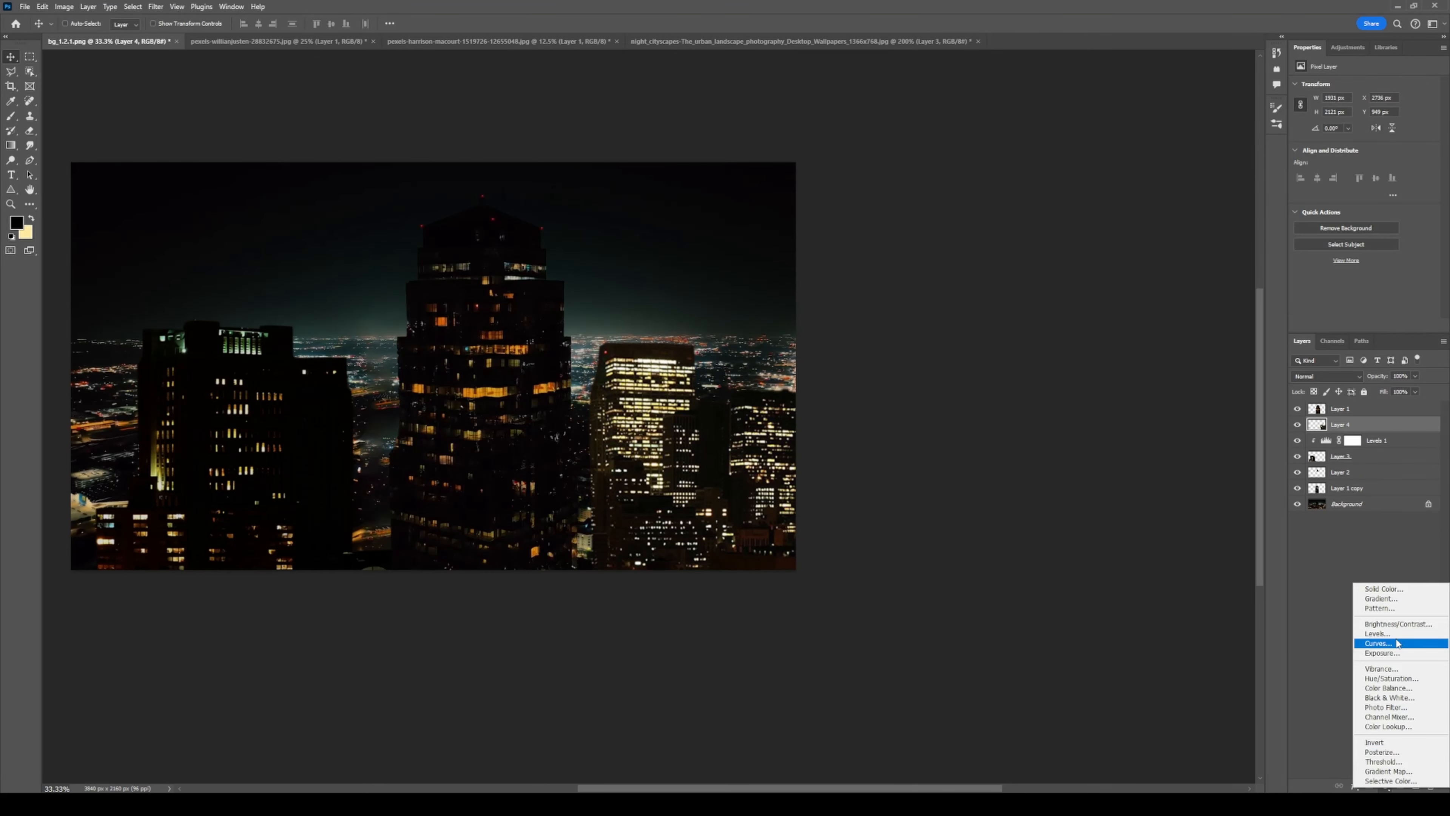
{"action": "left_click", "coordinate": [1377, 635]}
{"action": "left_click_drag", "start_coordinate": [1373, 167], "coordinate": [1330, 167]}
{"action": "left_click_drag", "start_coordinate": [1435, 168], "coordinate": [1322, 168]}
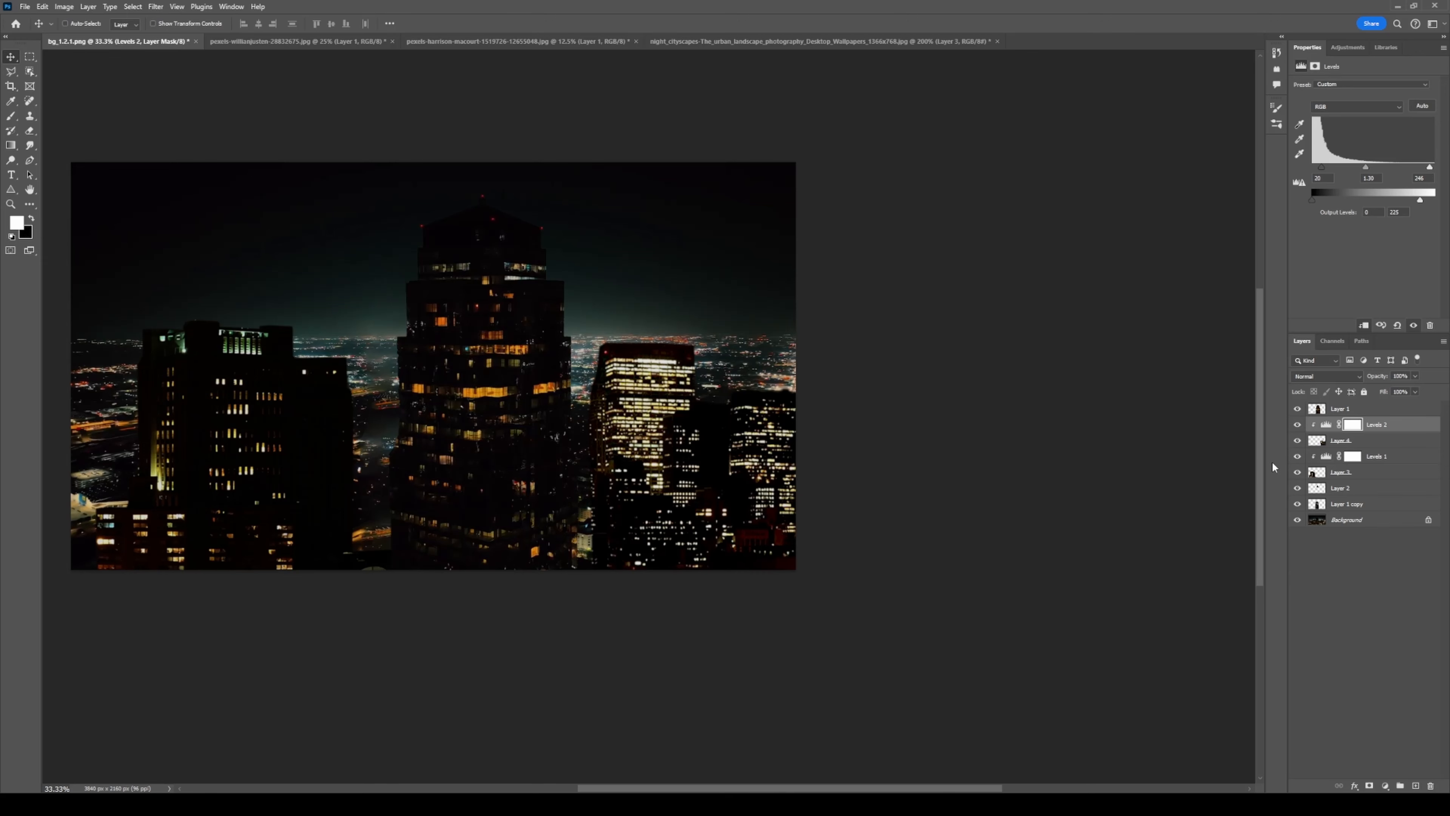
Isolate layers of the composite through their visibility and save a separate image copy named 1.
{"action": "left_click", "coordinate": [1297, 502]}
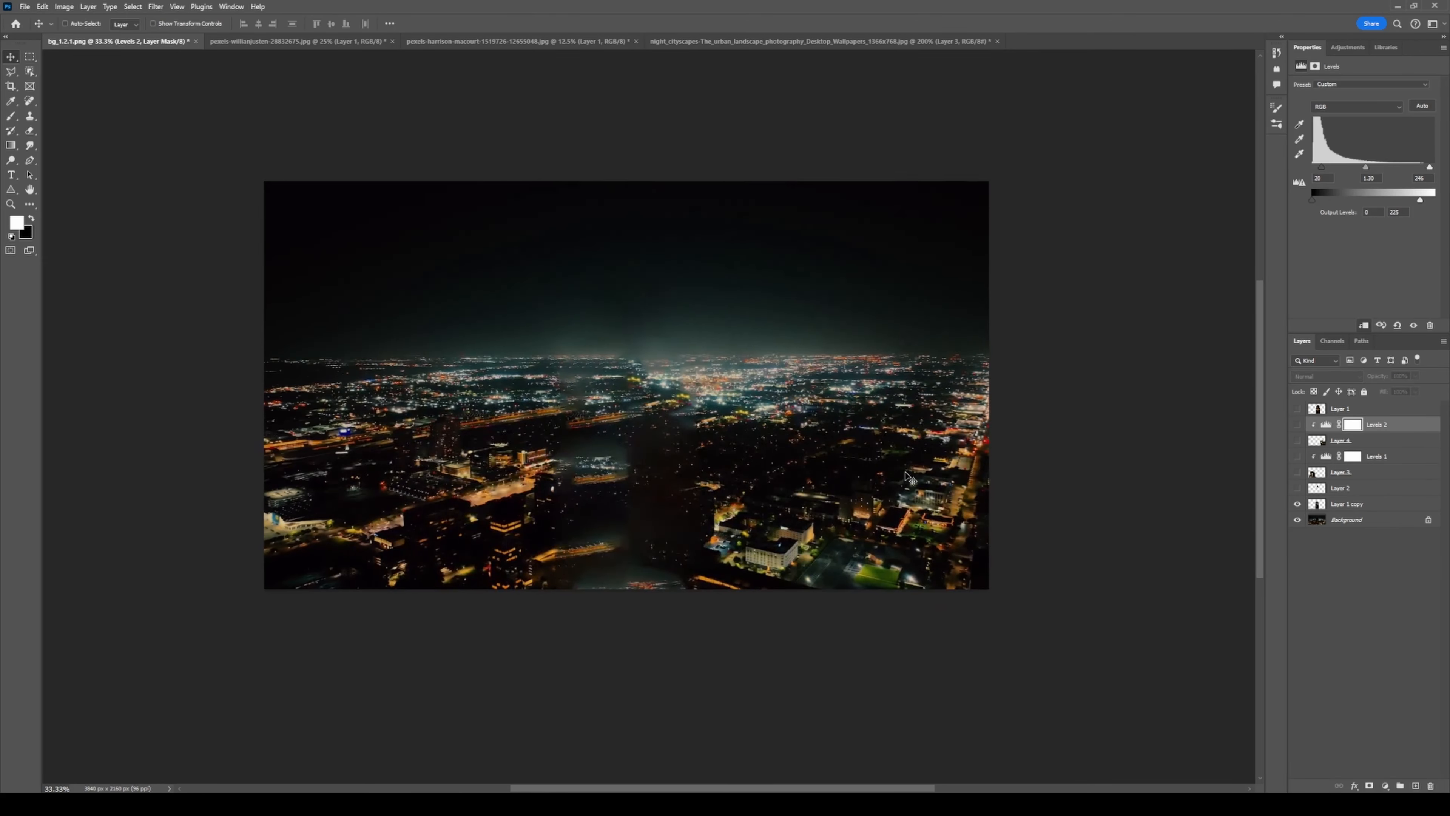
{"action": "key", "text": "ctrl+alt+s"}
{"action": "type", "text": "1"}
{"action": "left_click", "coordinate": [1298, 491]}
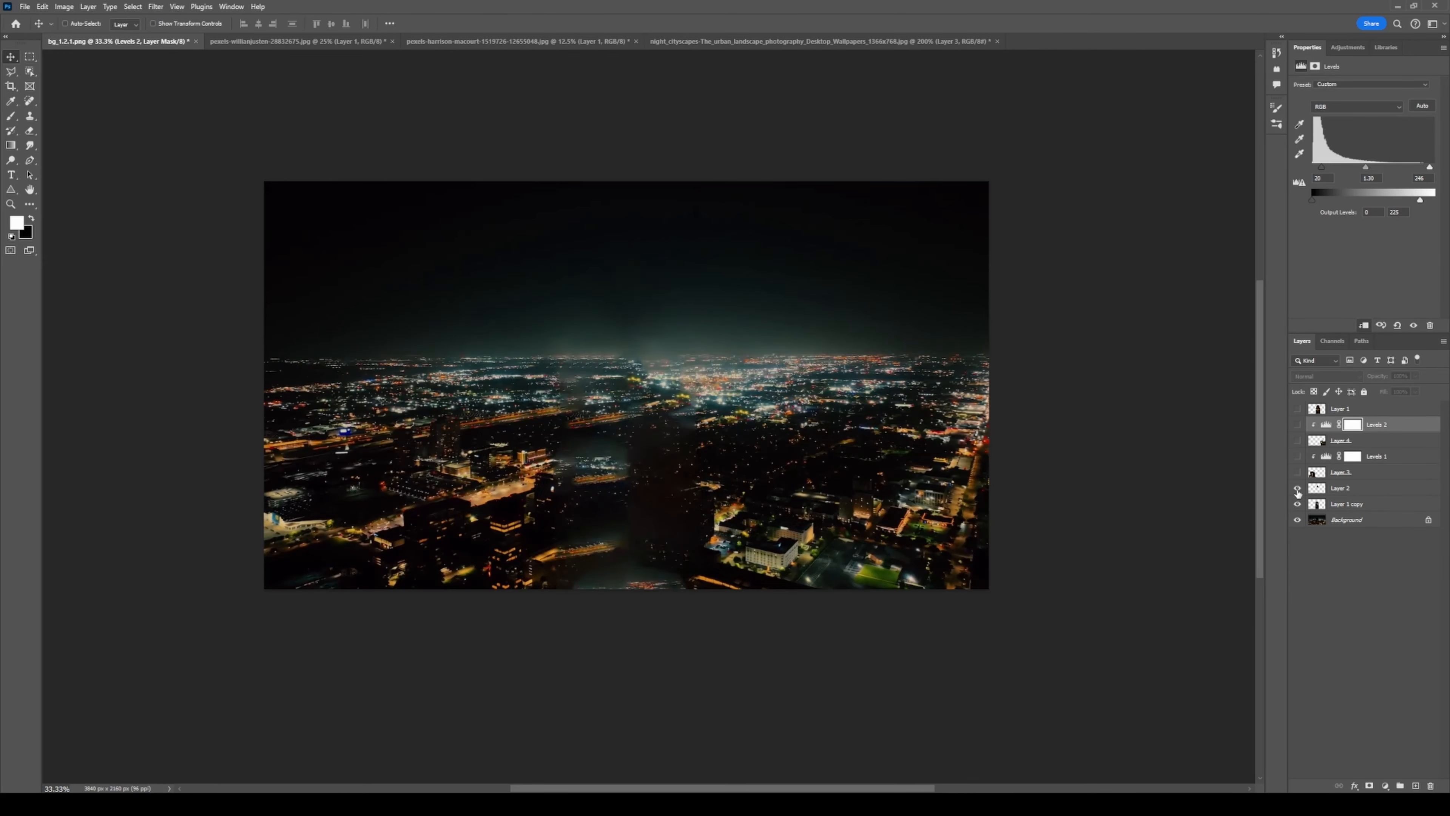
{"action": "left_click", "coordinate": [1298, 488], "text": "alt"}
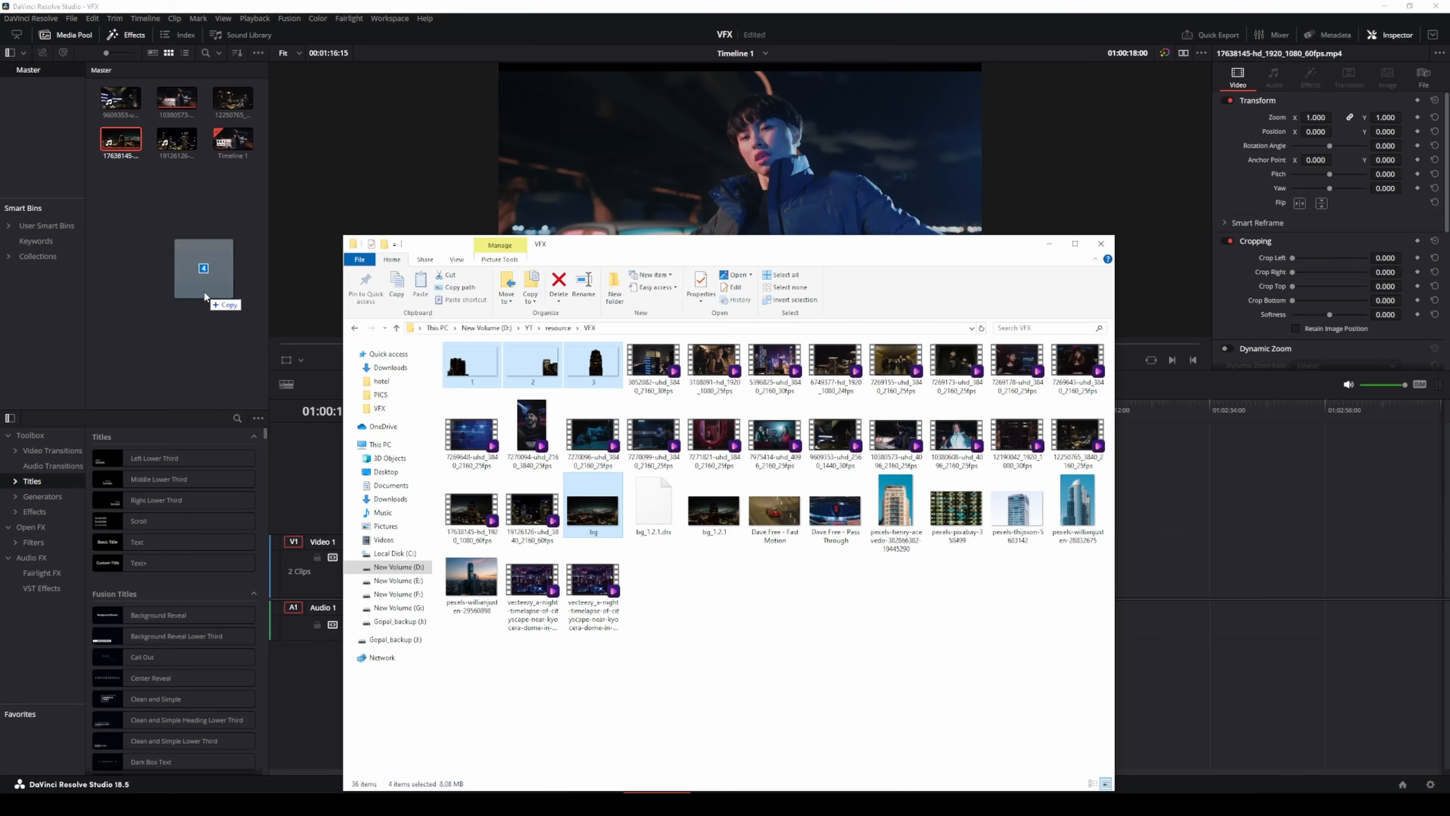
Import 1.png, 2.png, 3.png and bg.png into the DaVinci Resolve media pool and place bg.png on the timeline.
{"action": "left_click_drag", "start_coordinate": [237, 285], "coordinate": [240, 286]}
{"action": "left_click", "coordinate": [1051, 244]}
{"action": "left_click_drag", "start_coordinate": [232, 180], "coordinate": [533, 506]}
{"action": "left_click_drag", "start_coordinate": [640, 570], "coordinate": [915, 571]}
{"action": "left_click_drag", "start_coordinate": [528, 503], "coordinate": [629, 571]}
Stack 3.png, 2.png and 1.png on the video tracks above bg.png.
{"action": "left_click_drag", "start_coordinate": [233, 98], "coordinate": [629, 503]}
{"action": "left_click", "coordinate": [523, 404]}
{"action": "left_click_drag", "start_coordinate": [177, 98], "coordinate": [513, 452]}
{"action": "left_click_drag", "start_coordinate": [537, 453], "coordinate": [628, 454]}
{"action": "left_click_drag", "start_coordinate": [121, 99], "coordinate": [658, 455]}
Reduce the video track heights and line up 1.png on Video 4 with the clips below, adjusting clip ends.
{"action": "left_click_drag", "start_coordinate": [379, 425], "coordinate": [379, 456]}
{"action": "left_click_drag", "start_coordinate": [379, 470], "coordinate": [379, 502]}
{"action": "left_click_drag", "start_coordinate": [380, 535], "coordinate": [379, 568]}
{"action": "left_click_drag", "start_coordinate": [670, 517], "coordinate": [526, 485]}
{"action": "left_click_drag", "start_coordinate": [538, 486], "coordinate": [629, 486]}
{"action": "left_click_drag", "start_coordinate": [523, 405], "coordinate": [520, 412]}
{"action": "left_click_drag", "start_coordinate": [626, 584], "coordinate": [677, 584]}
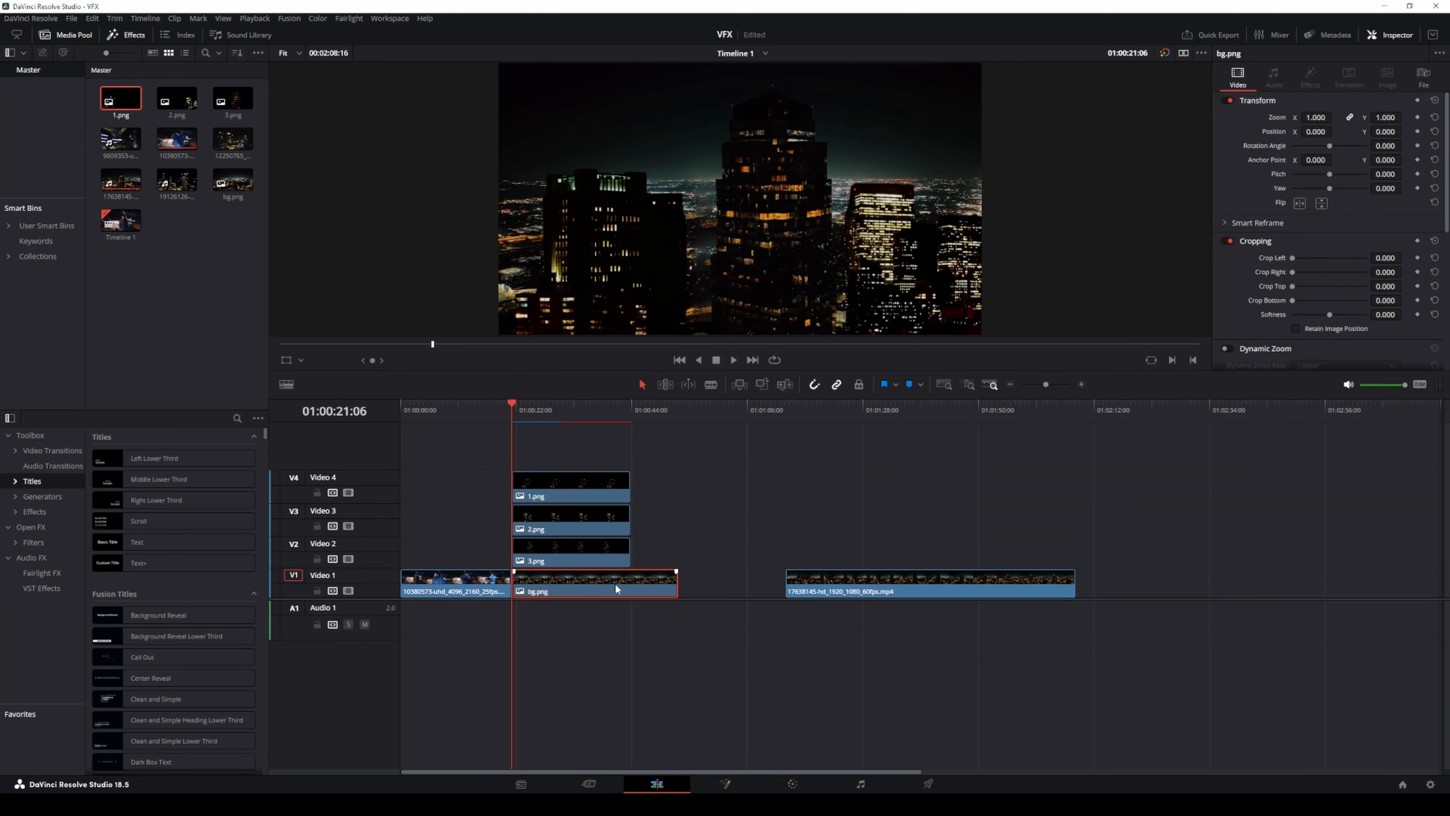
Keyframe bg.png's Position from its first frame and set Position X to about -2100 at 01:00:24:02.
{"action": "left_click", "coordinate": [1417, 131]}
{"action": "scroll", "coordinate": [723, 482], "scroll_direction": "up", "scroll_amount": 5}
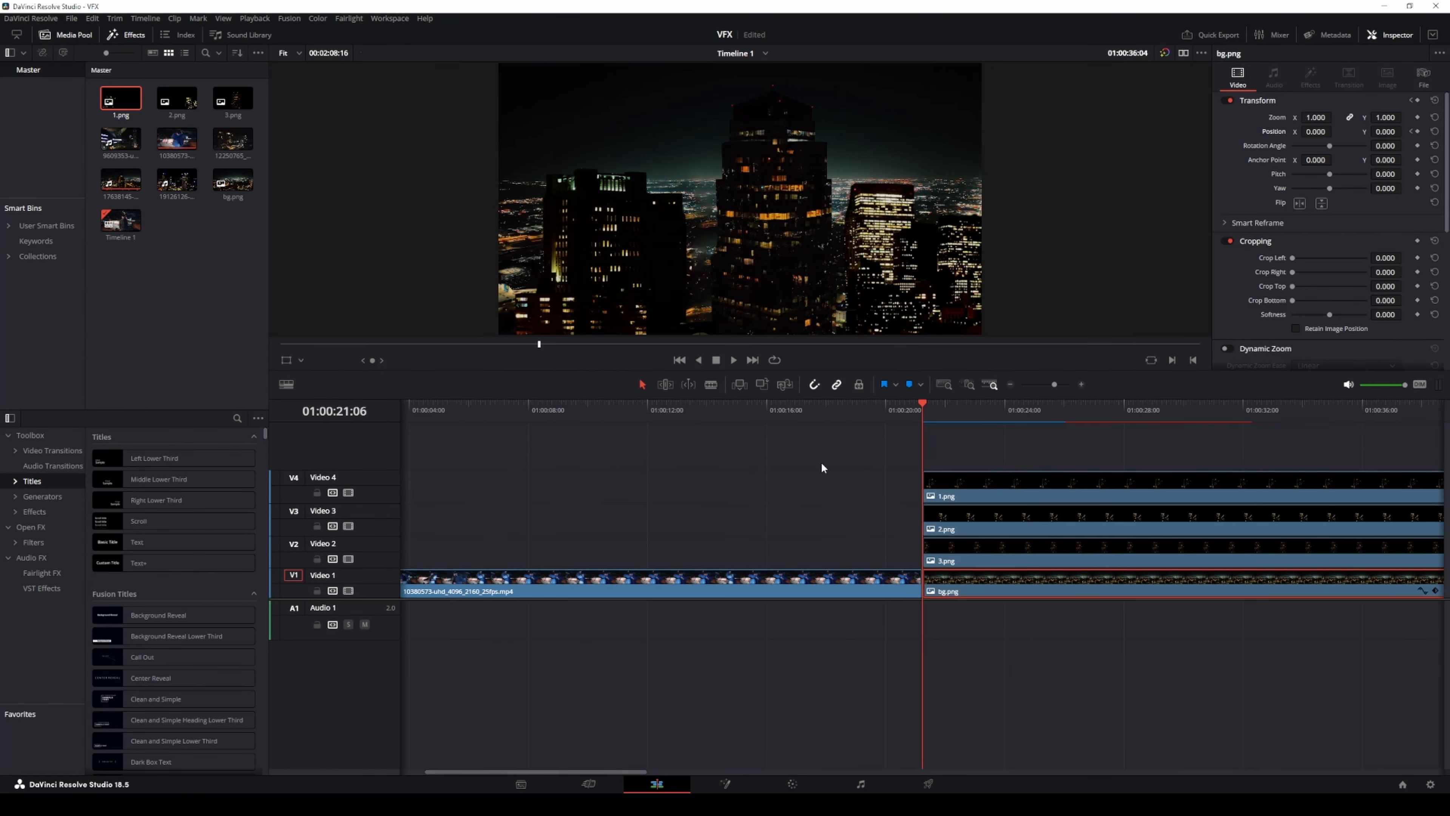
{"action": "scroll", "coordinate": [824, 463], "scroll_direction": "right", "scroll_amount": 1}
{"action": "scroll", "coordinate": [830, 463], "scroll_direction": "right", "scroll_amount": 4}
{"action": "left_click_drag", "start_coordinate": [599, 405], "coordinate": [681, 410]}
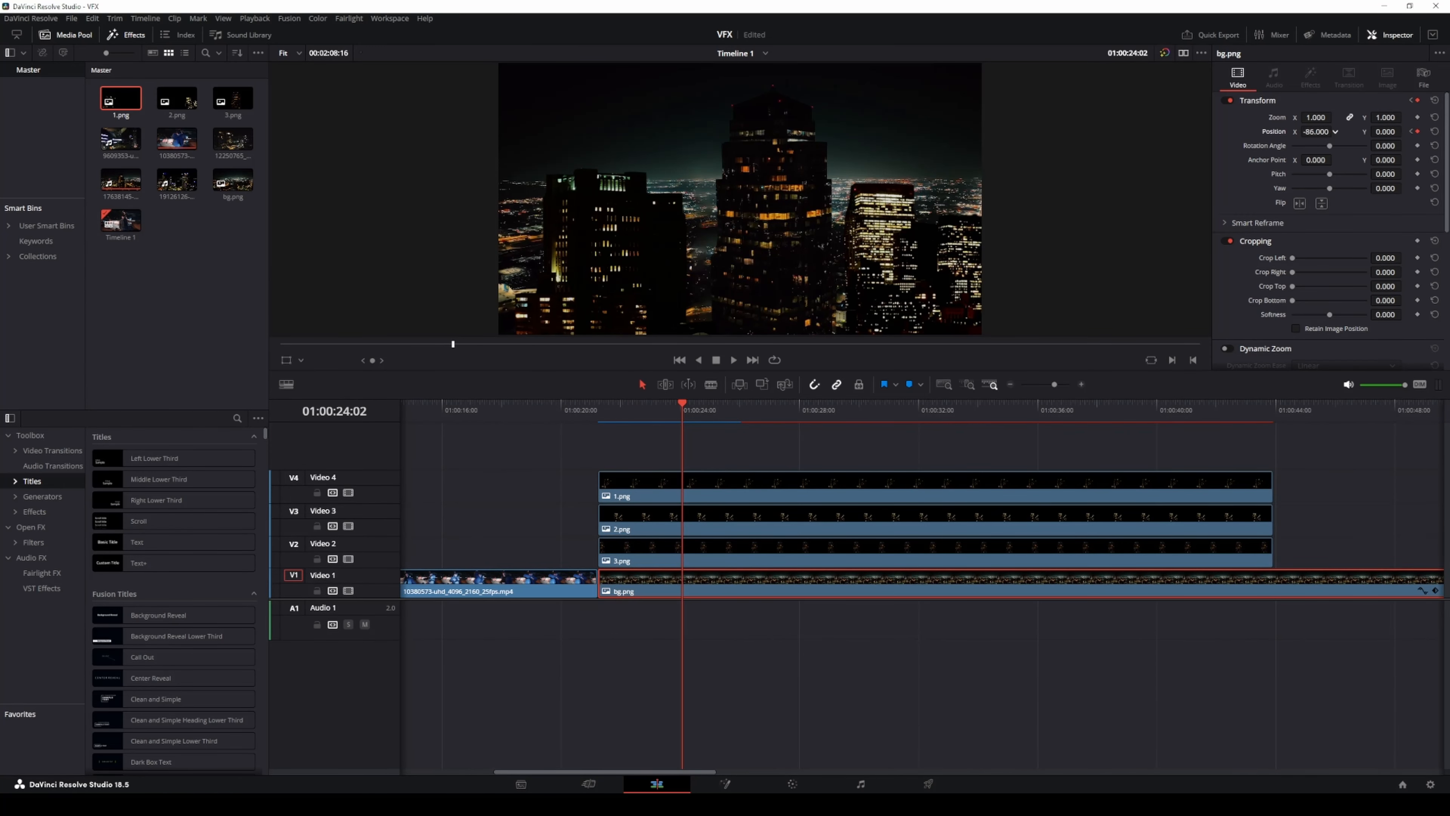
{"action": "left_click_drag", "start_coordinate": [1316, 132], "coordinate": [281, 131]}
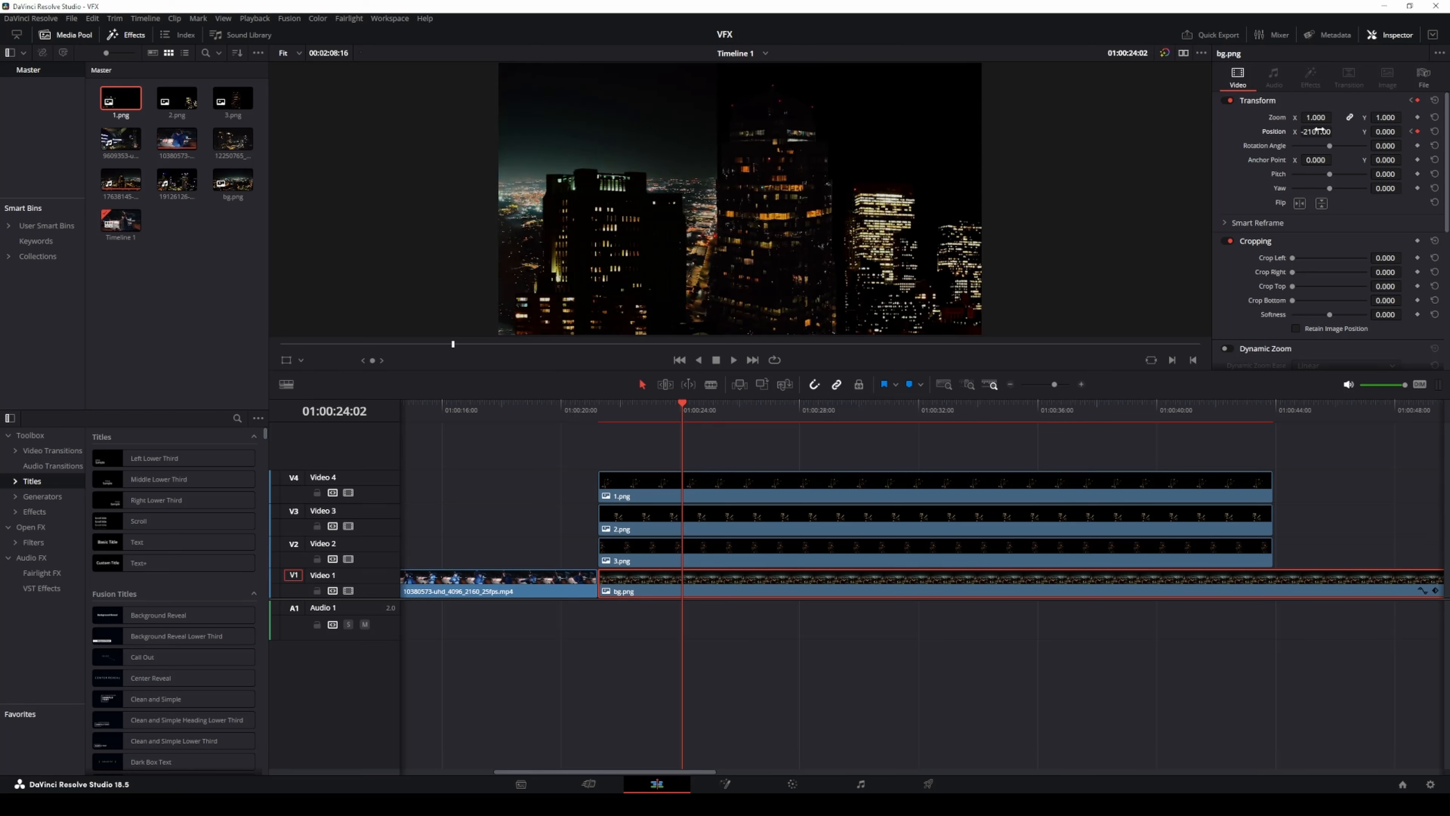
Trim bg.png, 3.png, 2.png and 1.png so they all end at 01:00:24:02.
{"action": "scroll", "coordinate": [1009, 533], "scroll_direction": "down", "scroll_amount": 5}
{"action": "left_click_drag", "start_coordinate": [759, 589], "coordinate": [564, 585]}
{"action": "scroll", "coordinate": [832, 496], "scroll_direction": "up", "scroll_amount": 5}
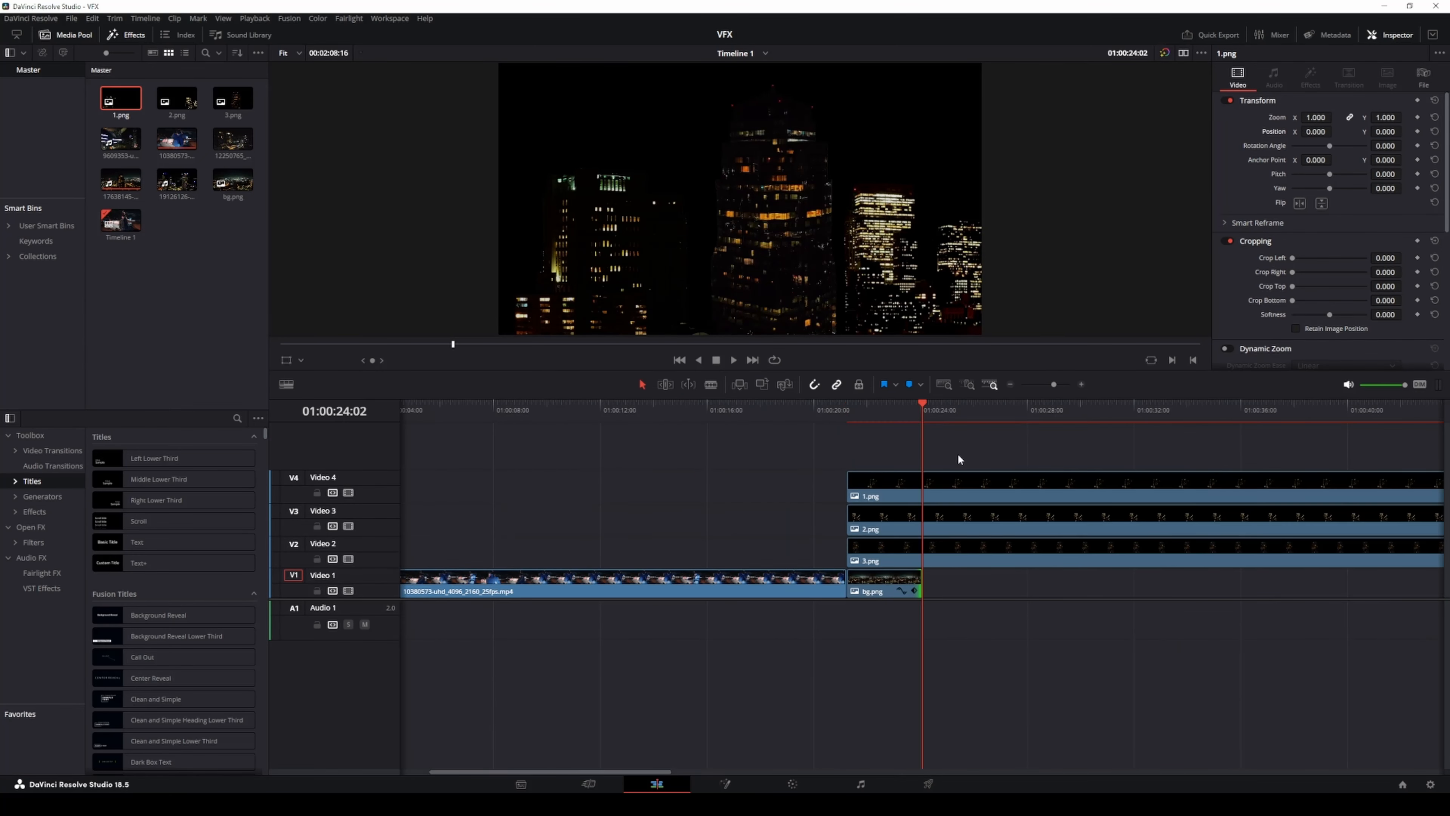
{"action": "left_click_drag", "start_coordinate": [981, 449], "coordinate": [1007, 552]}
{"action": "scroll", "coordinate": [1104, 518], "scroll_direction": "down", "scroll_amount": 5}
{"action": "left_click_drag", "start_coordinate": [827, 517], "coordinate": [696, 550]}
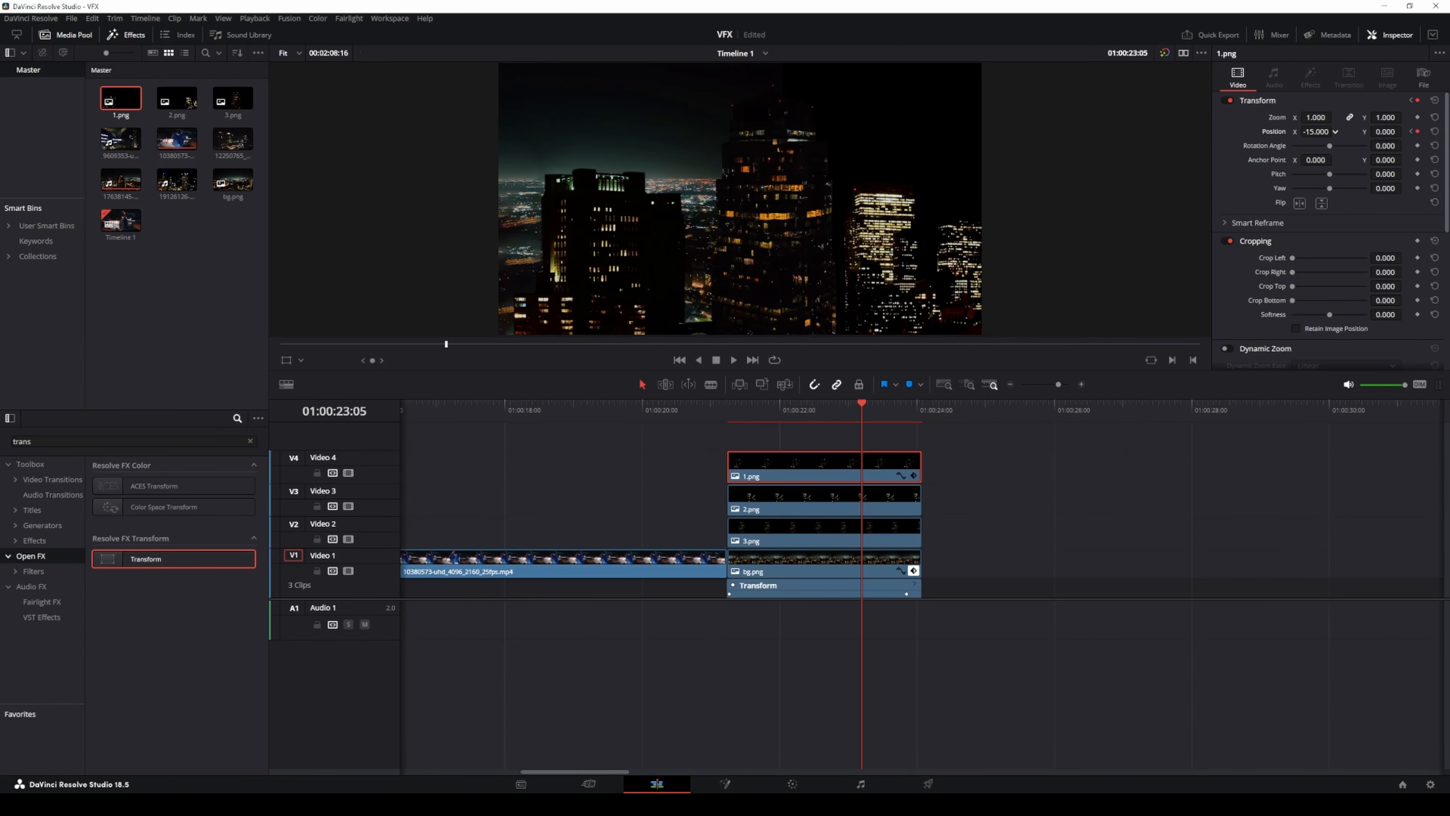
Animate 1.png's horizontal position, setting Position X to -1029 at 01:00:23:05.
{"action": "left_click_drag", "start_coordinate": [1317, 132], "coordinate": [742, 132]}
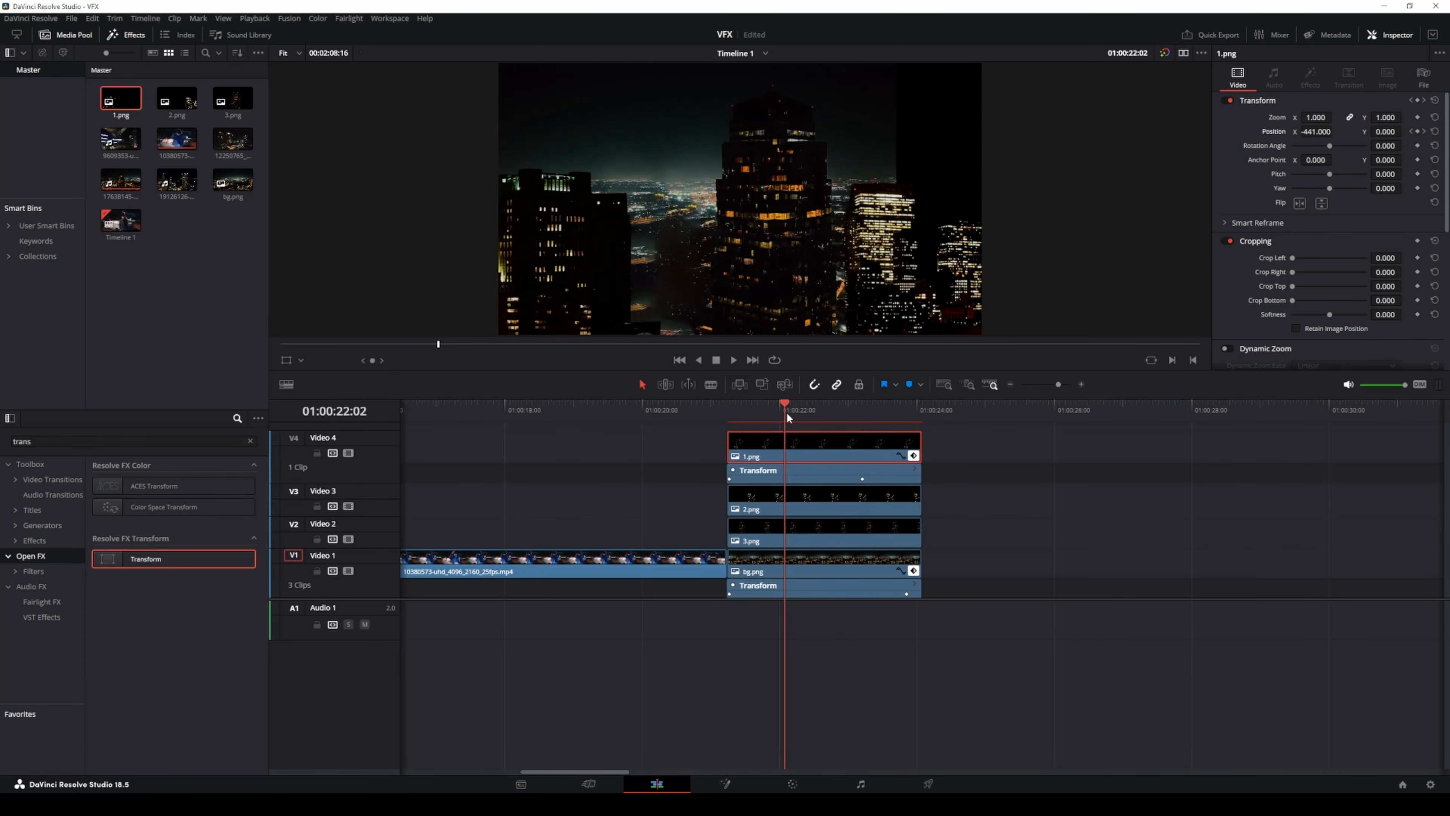
{"action": "left_click_drag", "start_coordinate": [814, 406], "coordinate": [861, 408]}
{"action": "left_click_drag", "start_coordinate": [1316, 131], "coordinate": [976, 131]}
{"action": "left_click_drag", "start_coordinate": [862, 406], "coordinate": [761, 408]}
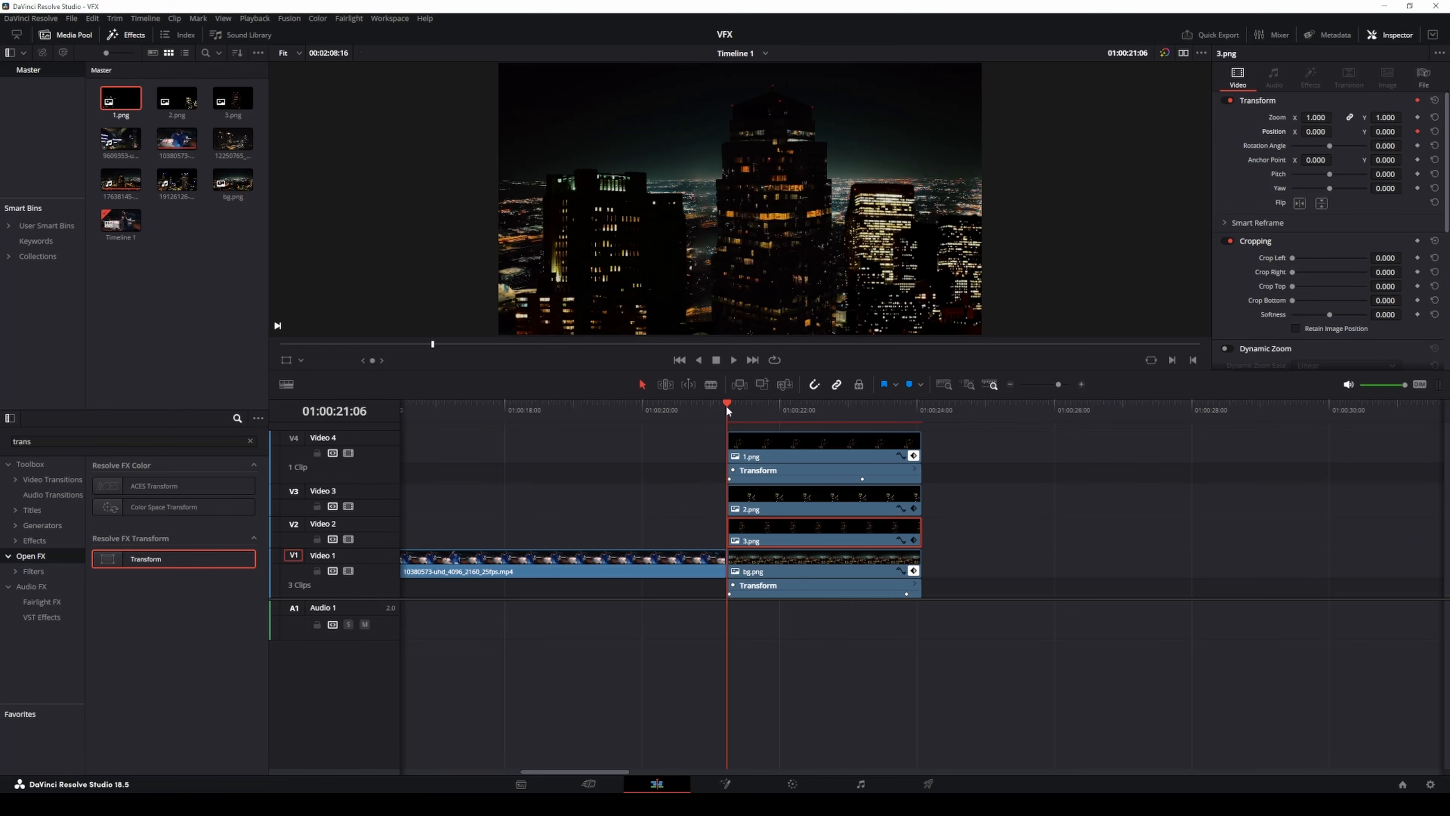
Animate 3.png and 2.png sliding left with Position X keyframes, and check the motion of the layers.
{"action": "left_click_drag", "start_coordinate": [728, 410], "coordinate": [861, 407]}
{"action": "left_click_drag", "start_coordinate": [1317, 132], "coordinate": [1178, 132]}
{"action": "mouse_move", "coordinate": [862, 406]}
{"action": "left_mouse_down"}
{"action": "mouse_move", "coordinate": [767, 407]}
{"action": "mouse_move", "coordinate": [835, 407]}
{"action": "left_mouse_up"}
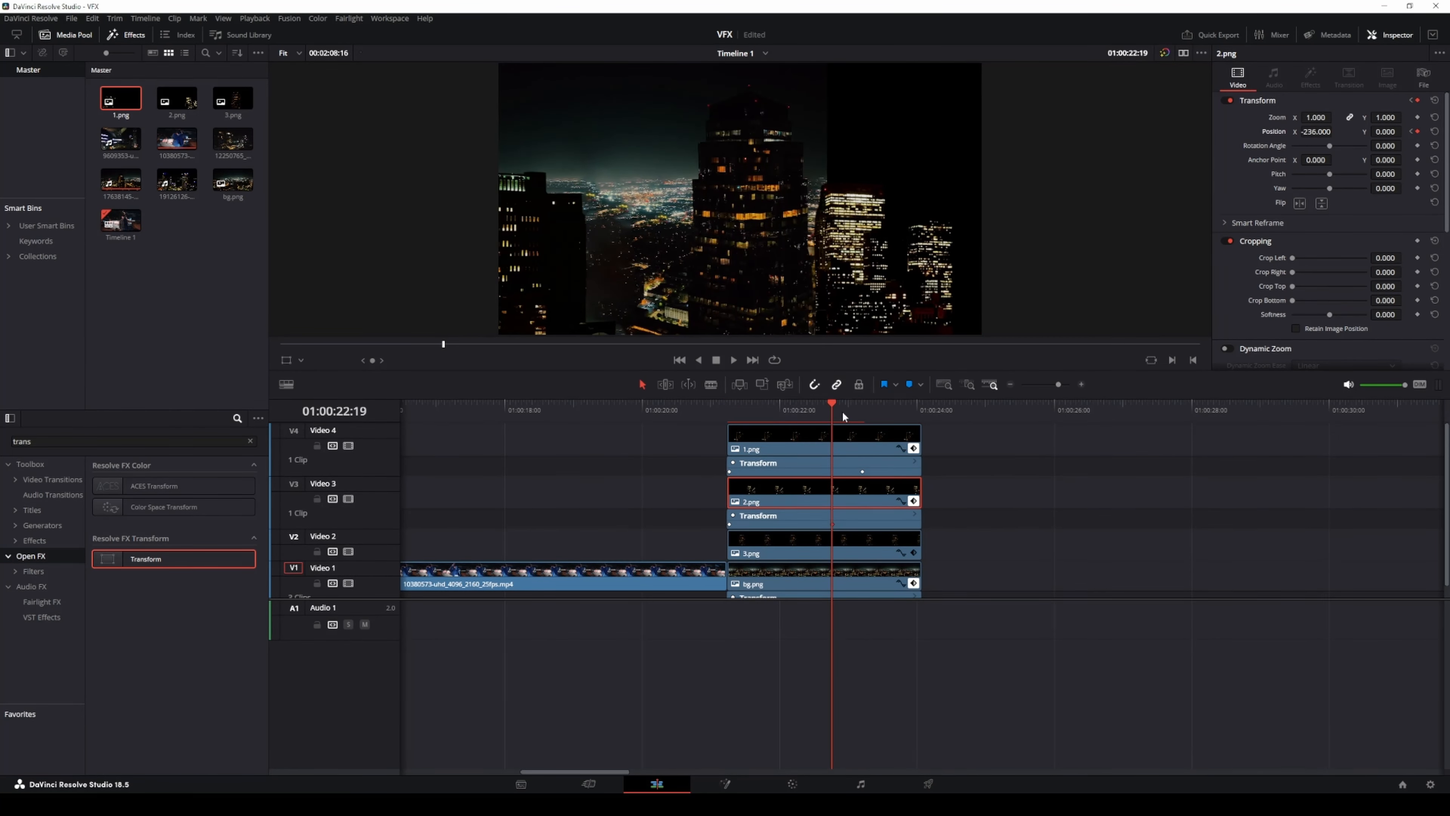
{"action": "mouse_move", "coordinate": [835, 407]}
{"action": "left_mouse_down"}
{"action": "mouse_move", "coordinate": [913, 413]}
{"action": "mouse_move", "coordinate": [729, 412]}
{"action": "mouse_move", "coordinate": [832, 413]}
{"action": "left_mouse_up"}
Shift 2.png's end keyframe to about 01:00:23:05, delete a stray keyframe and lower Position X further there.
{"action": "left_click_drag", "start_coordinate": [833, 524], "coordinate": [865, 525]}
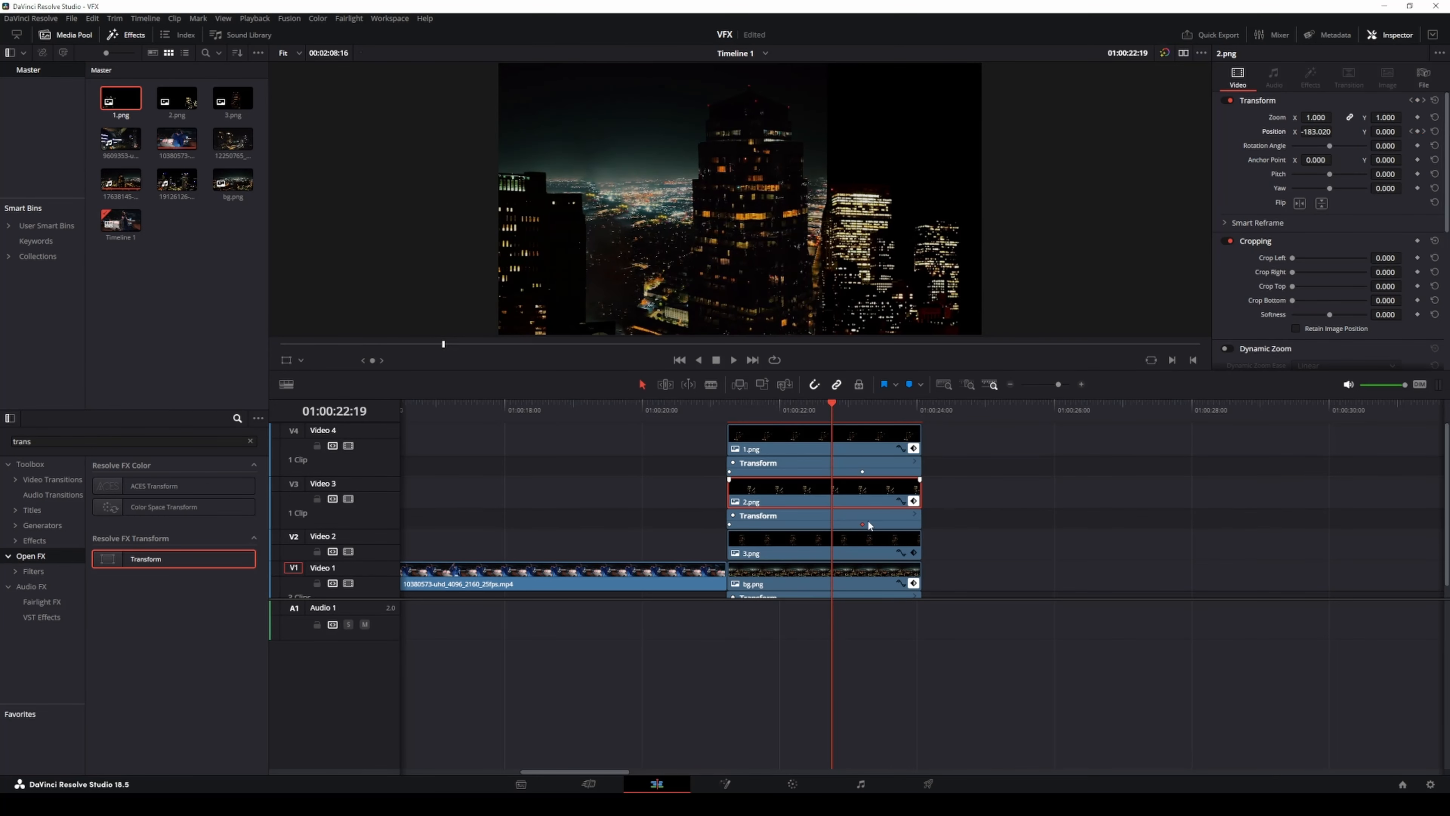
{"action": "left_click", "coordinate": [863, 550]}
{"action": "key", "text": "Delete"}
{"action": "left_click", "coordinate": [862, 410]}
{"action": "left_click_drag", "start_coordinate": [1317, 132], "coordinate": [1187, 131]}
Lower 3.png's Position X at 01:00:23:05 so the middle tower slides further left.
{"action": "left_click", "coordinate": [881, 544]}
{"action": "left_click", "coordinate": [914, 553]}
{"action": "left_click_drag", "start_coordinate": [1317, 132], "coordinate": [953, 132]}
{"action": "mouse_move", "coordinate": [863, 410]}
{"action": "left_mouse_down"}
{"action": "mouse_move", "coordinate": [877, 414]}
{"action": "mouse_move", "coordinate": [863, 414]}
{"action": "left_mouse_up"}
Inspect bg.png's keyframes and collapse the keyframe lanes of all four image clips.
{"action": "left_click", "coordinate": [882, 590]}
{"action": "scroll", "coordinate": [949, 517], "scroll_direction": "down", "scroll_amount": 1}
{"action": "left_click", "coordinate": [914, 591]}
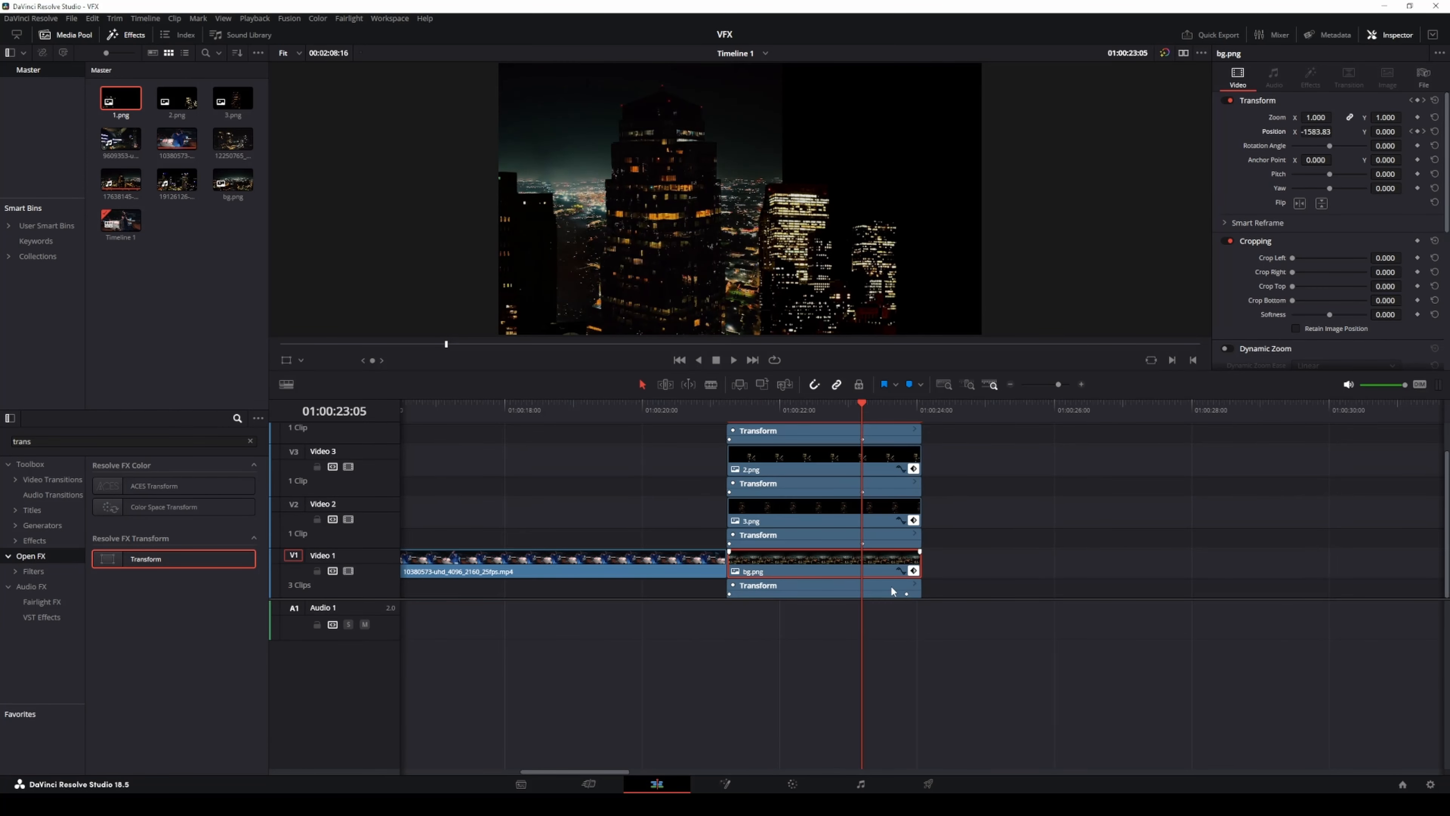
{"action": "right_click", "coordinate": [884, 568]}
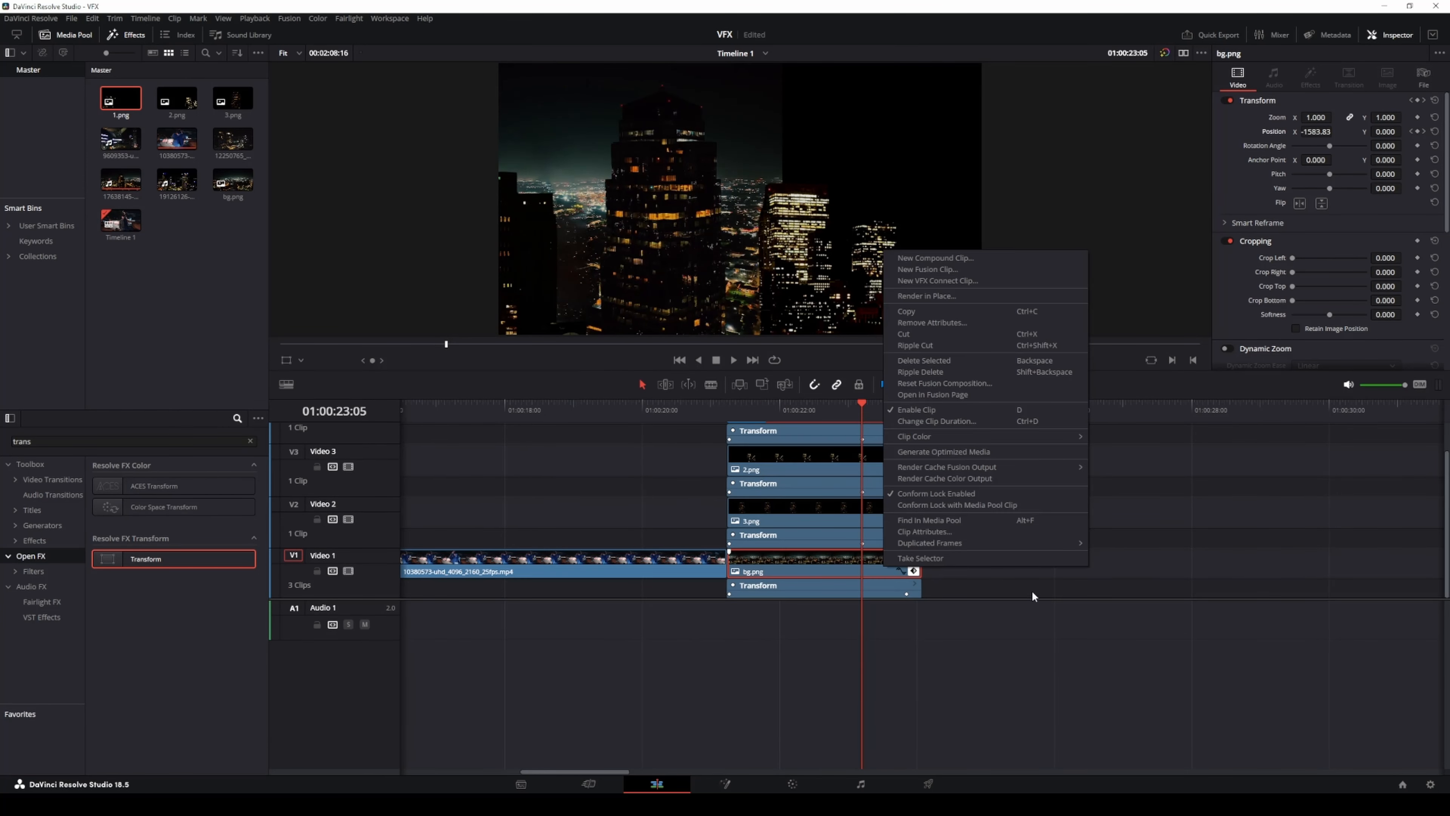
{"action": "left_click", "coordinate": [1032, 591]}
{"action": "left_click", "coordinate": [914, 570]}
{"action": "left_click", "coordinate": [914, 540]}
{"action": "left_click", "coordinate": [913, 508]}
{"action": "left_click", "coordinate": [914, 455]}
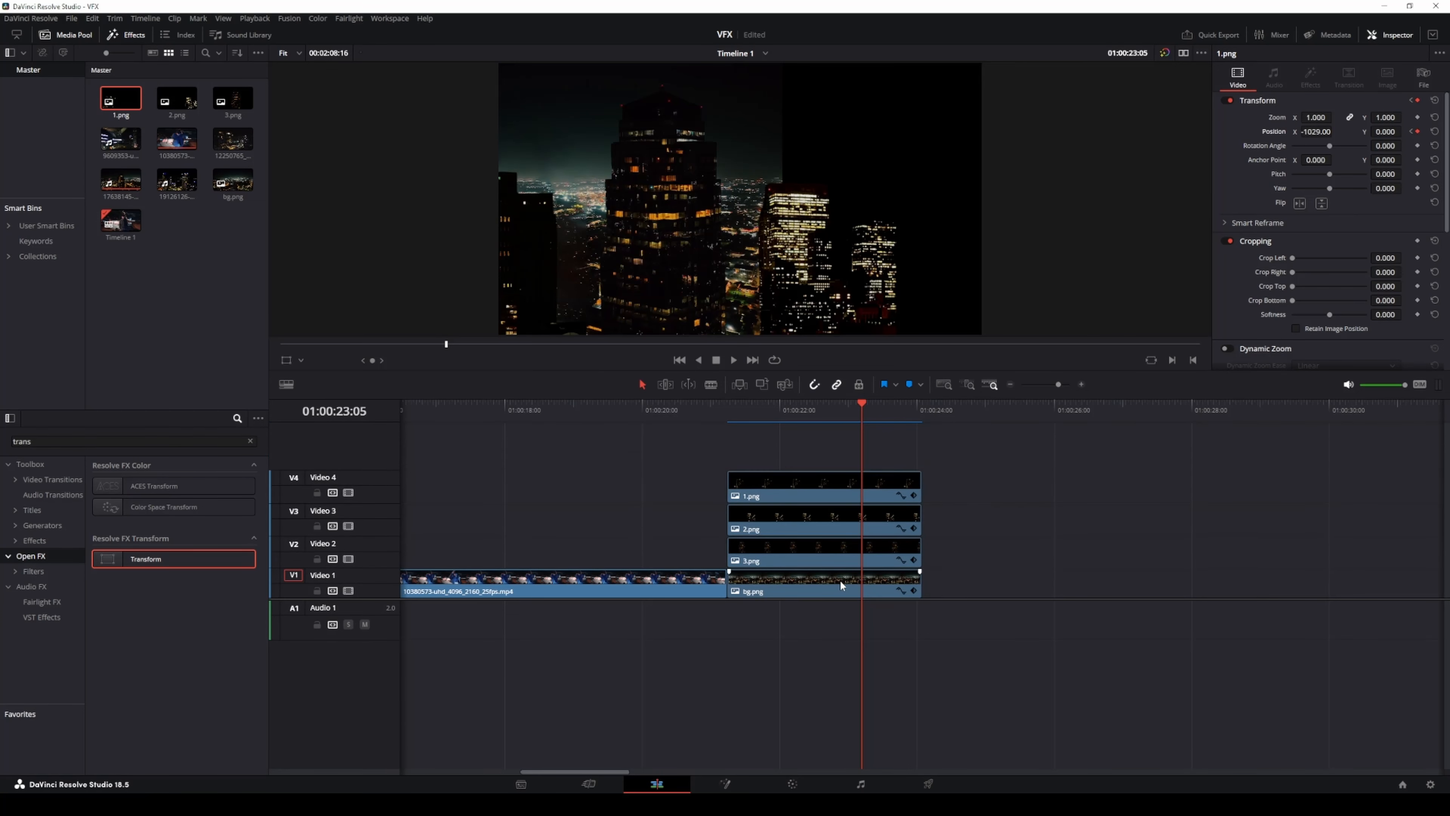
Convert bg.png into a Fusion clip and disable Video 4, Video 3 and Video 2.
{"action": "right_click", "coordinate": [839, 579]}
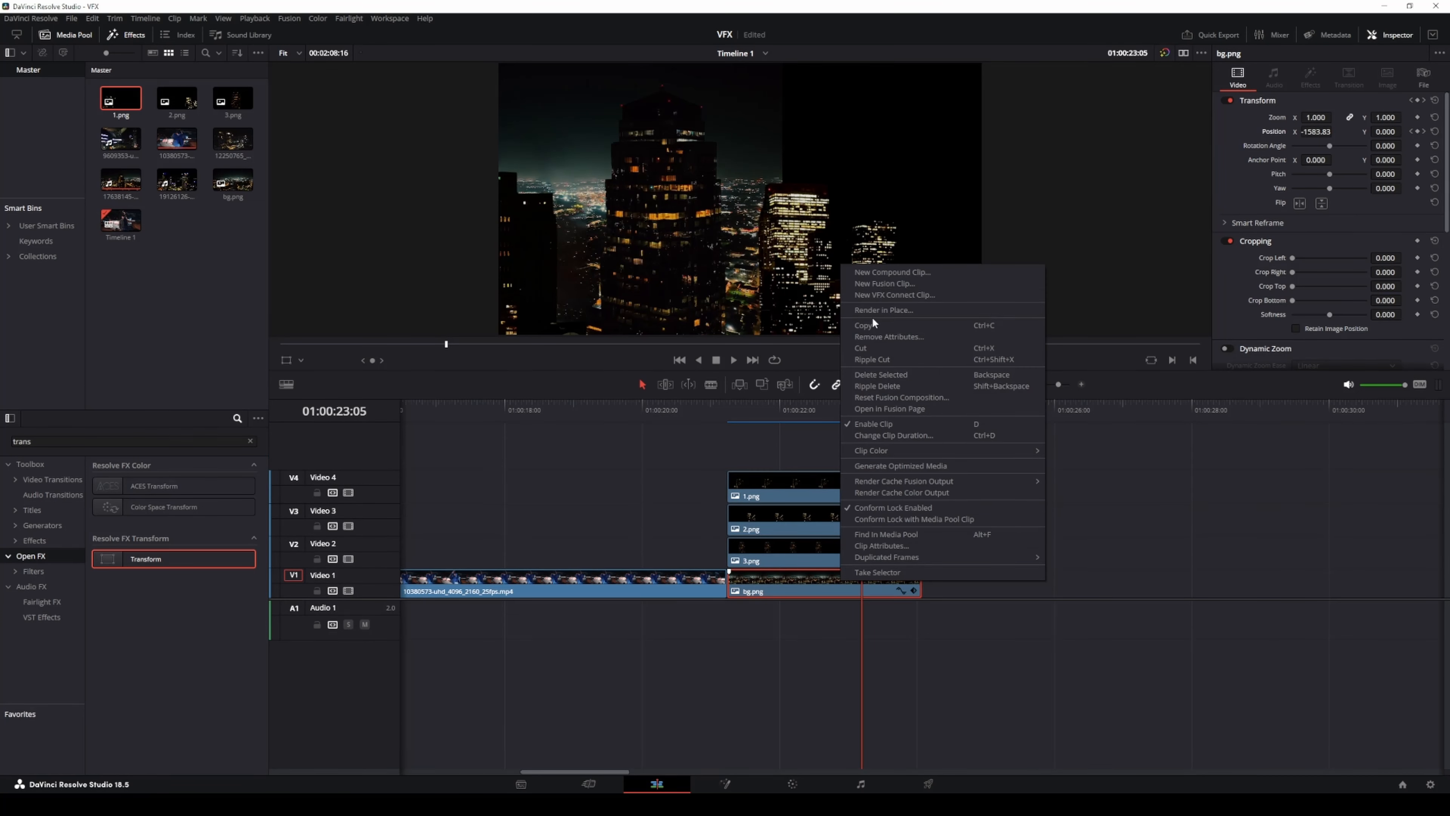
{"action": "left_click", "coordinate": [903, 285]}
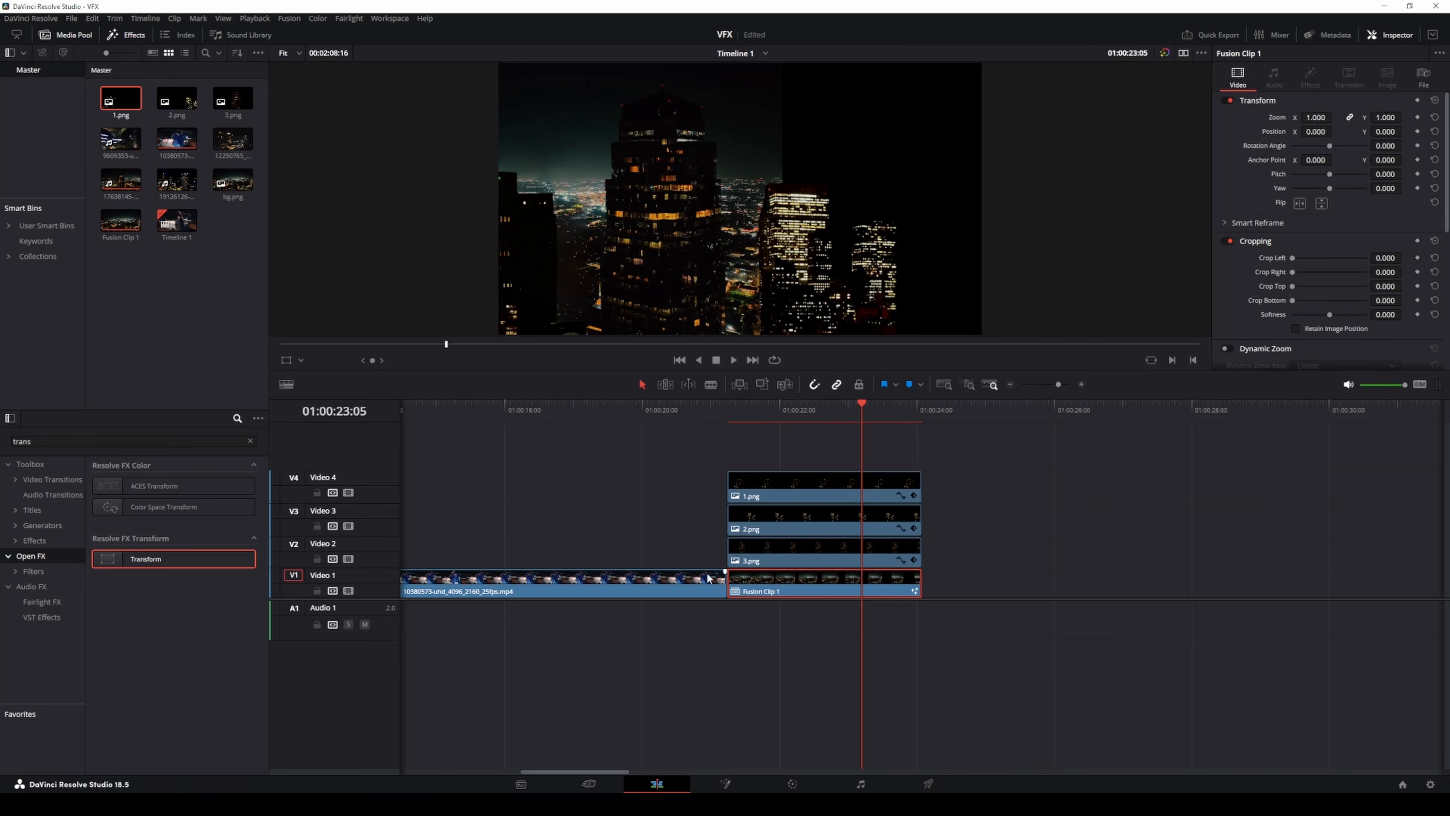
{"action": "left_click", "coordinate": [348, 492]}
{"action": "left_click", "coordinate": [349, 526]}
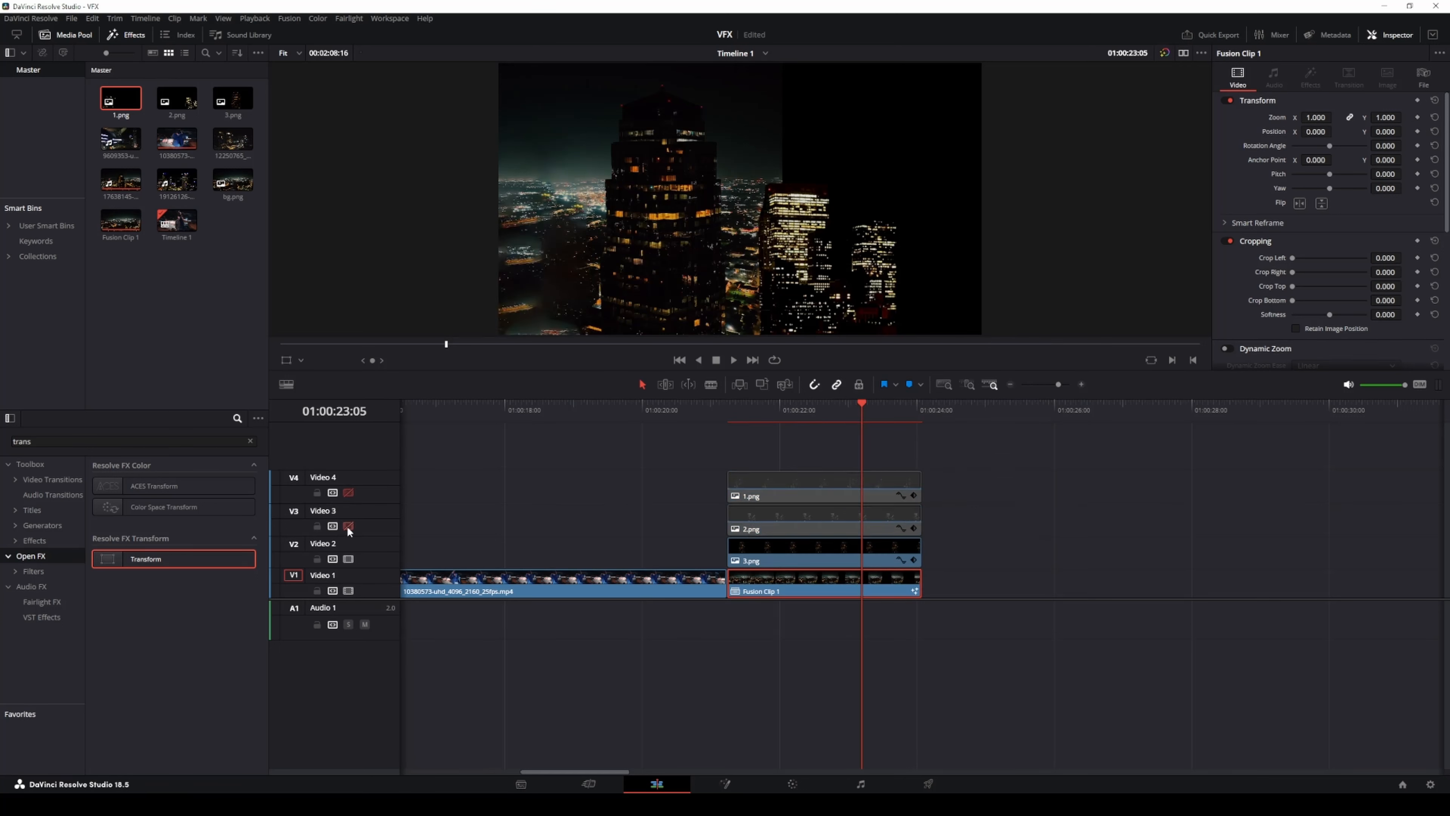
{"action": "left_click", "coordinate": [349, 559]}
Open Fusion Clip 1 on the Fusion page from its first frame and spread out the MediaIn1 and MediaOut1 nodes.
{"action": "key", "text": "Up"}
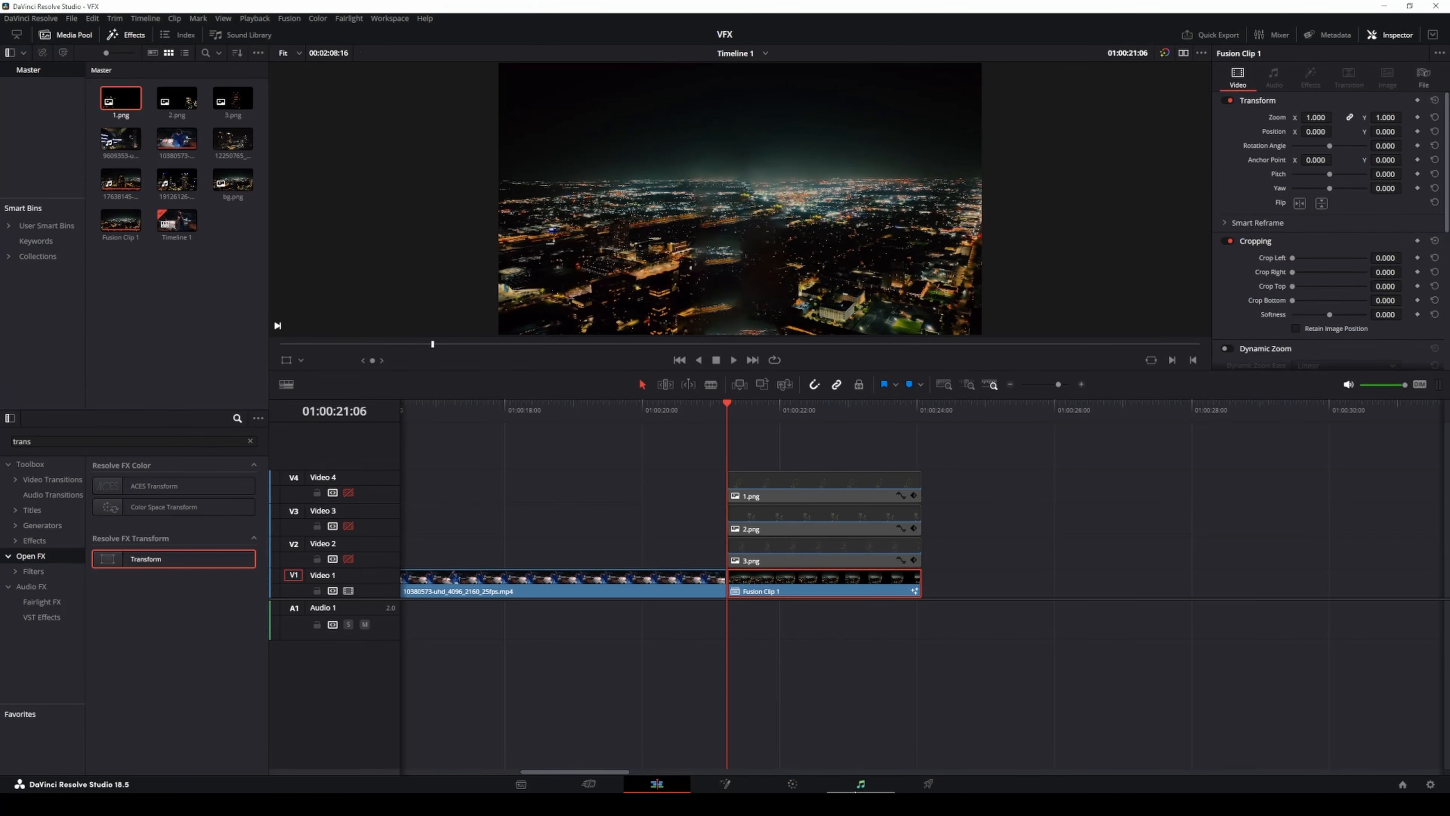
{"action": "left_click", "coordinate": [725, 784]}
{"action": "left_click_drag", "start_coordinate": [41, 526], "coordinate": [449, 597]}
{"action": "left_click_drag", "start_coordinate": [347, 545], "coordinate": [716, 621]}
Add a Transform node to the Fusion composition.
{"action": "left_click", "coordinate": [604, 568]}
{"action": "key", "text": "shift+space"}
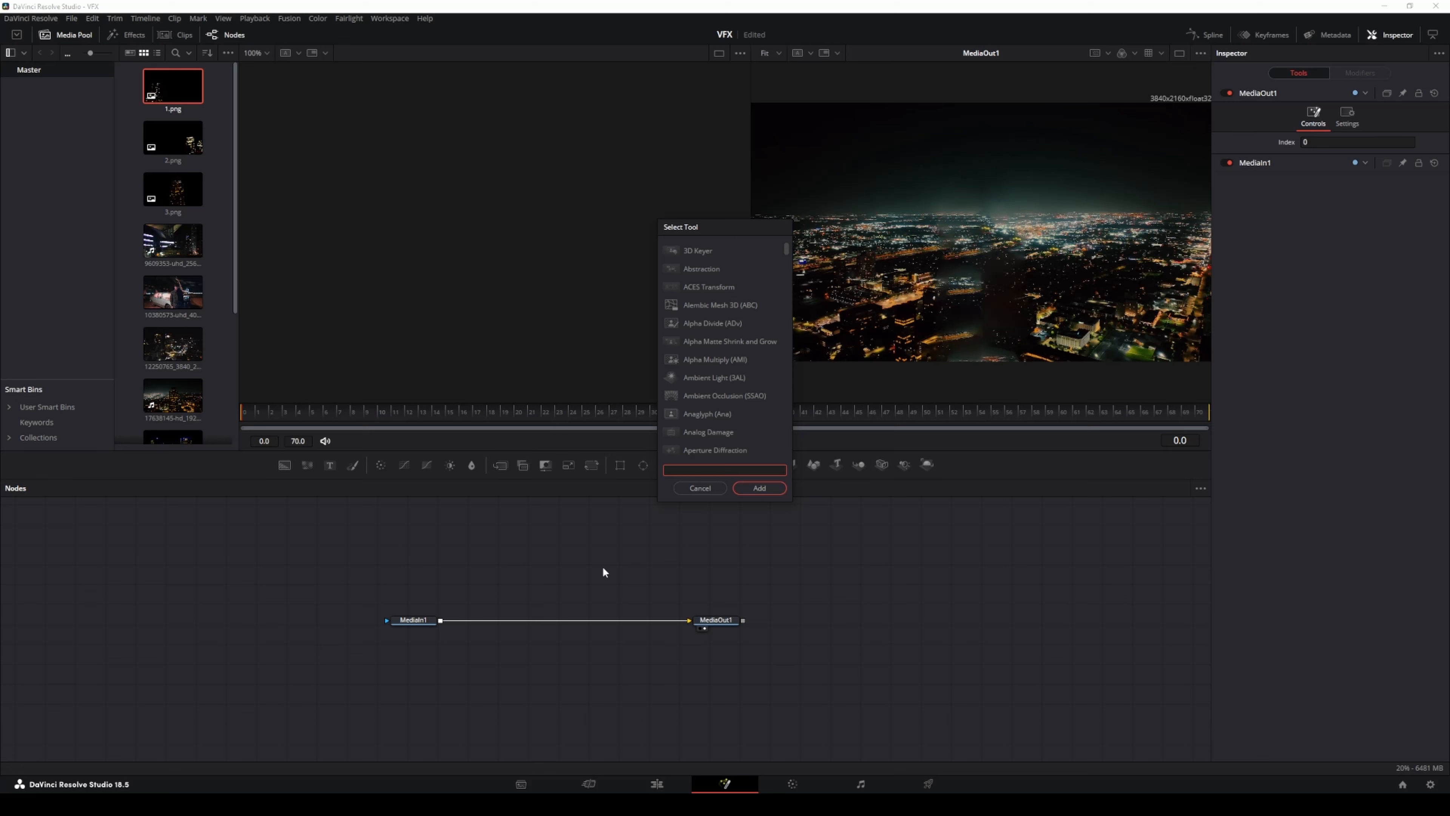
{"action": "type", "text": "tra"}
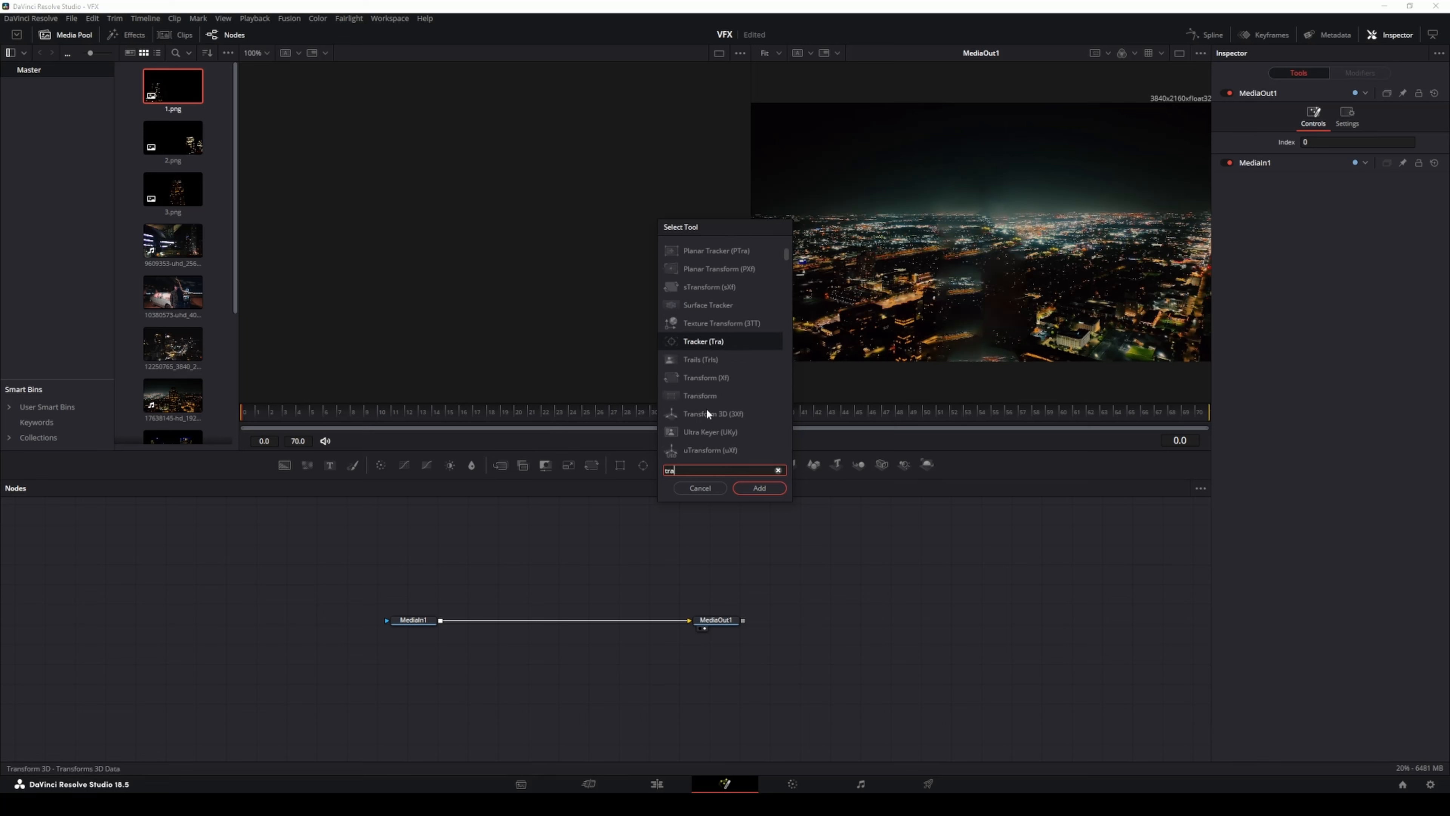
{"action": "type", "text": "nsform"}
{"action": "left_click", "coordinate": [760, 488]}
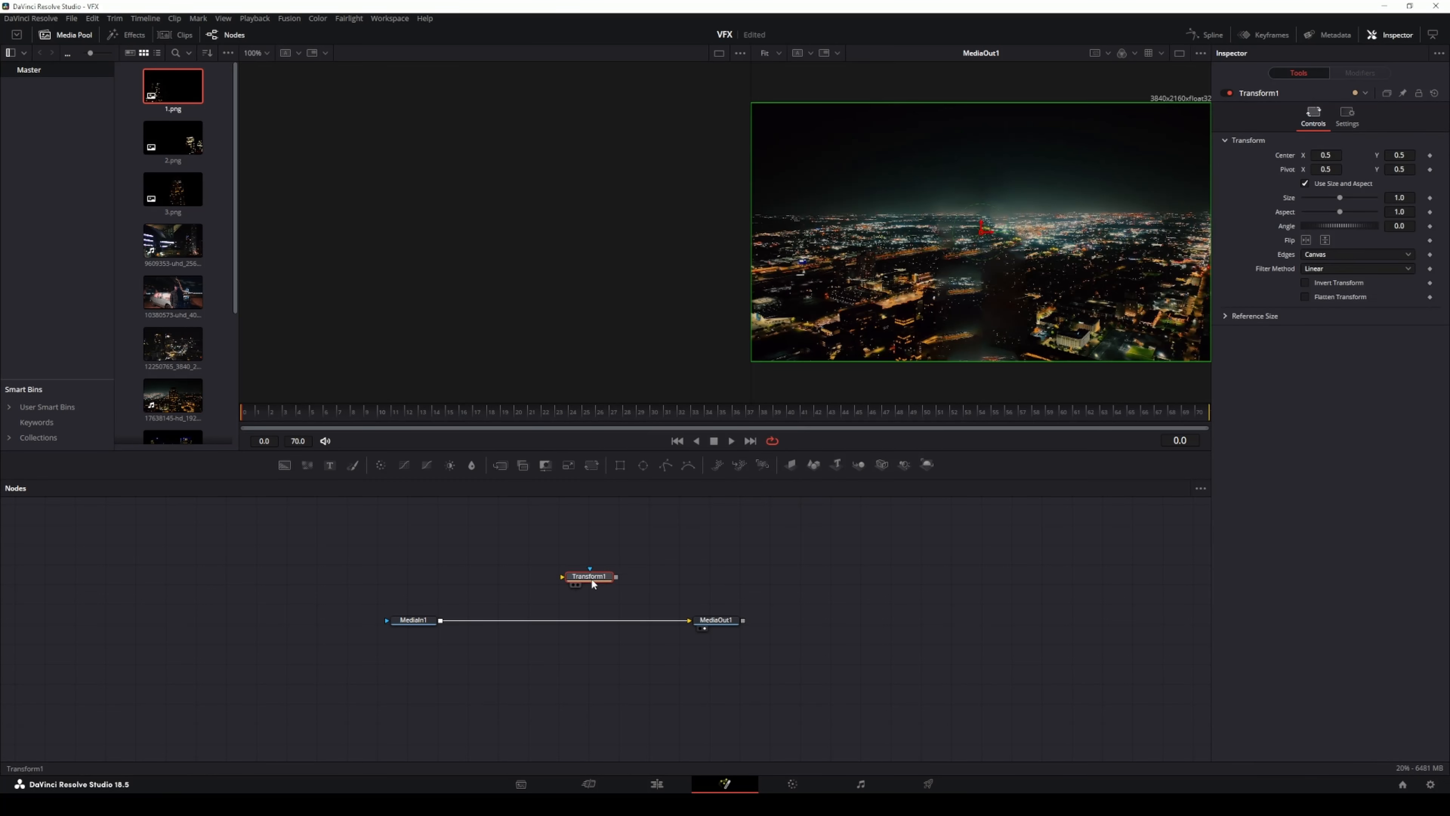
Insert the Transform node between MediaIn1 and MediaOut1 and set its Edges to Mirror.
{"action": "left_click_drag", "start_coordinate": [592, 578], "coordinate": [562, 622]}
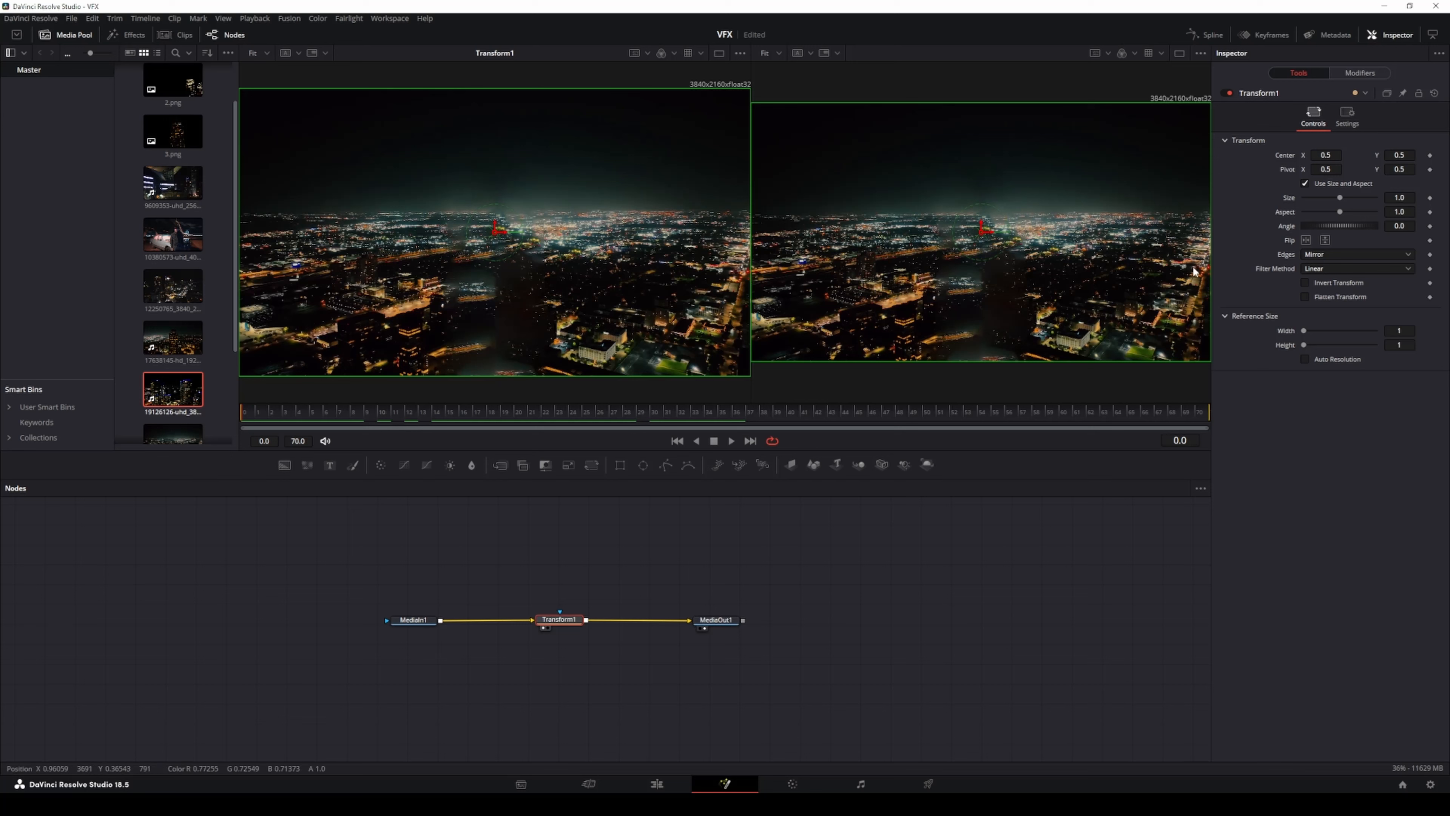
{"action": "left_click", "coordinate": [1330, 255]}
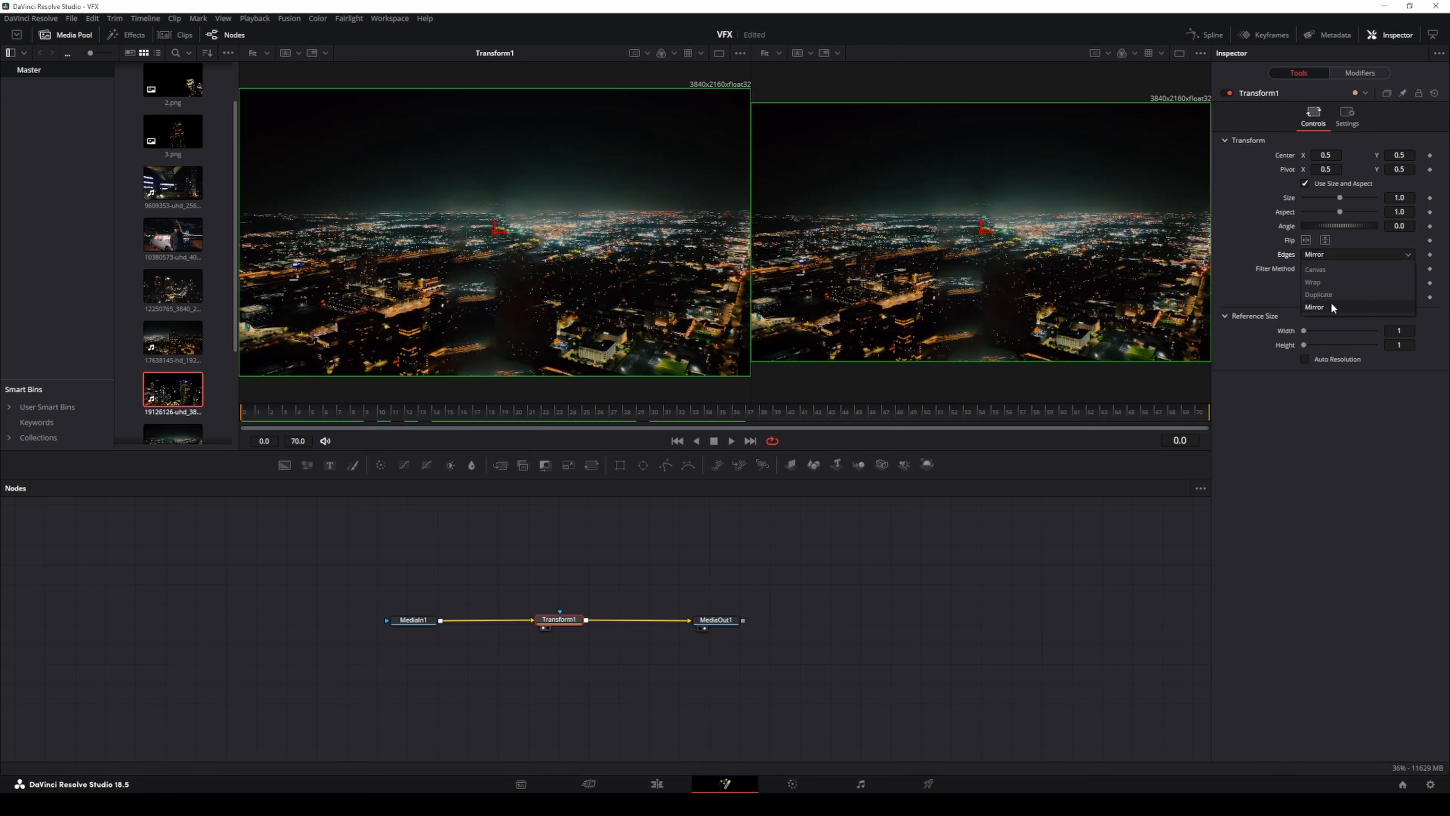
{"action": "left_click", "coordinate": [1333, 309]}
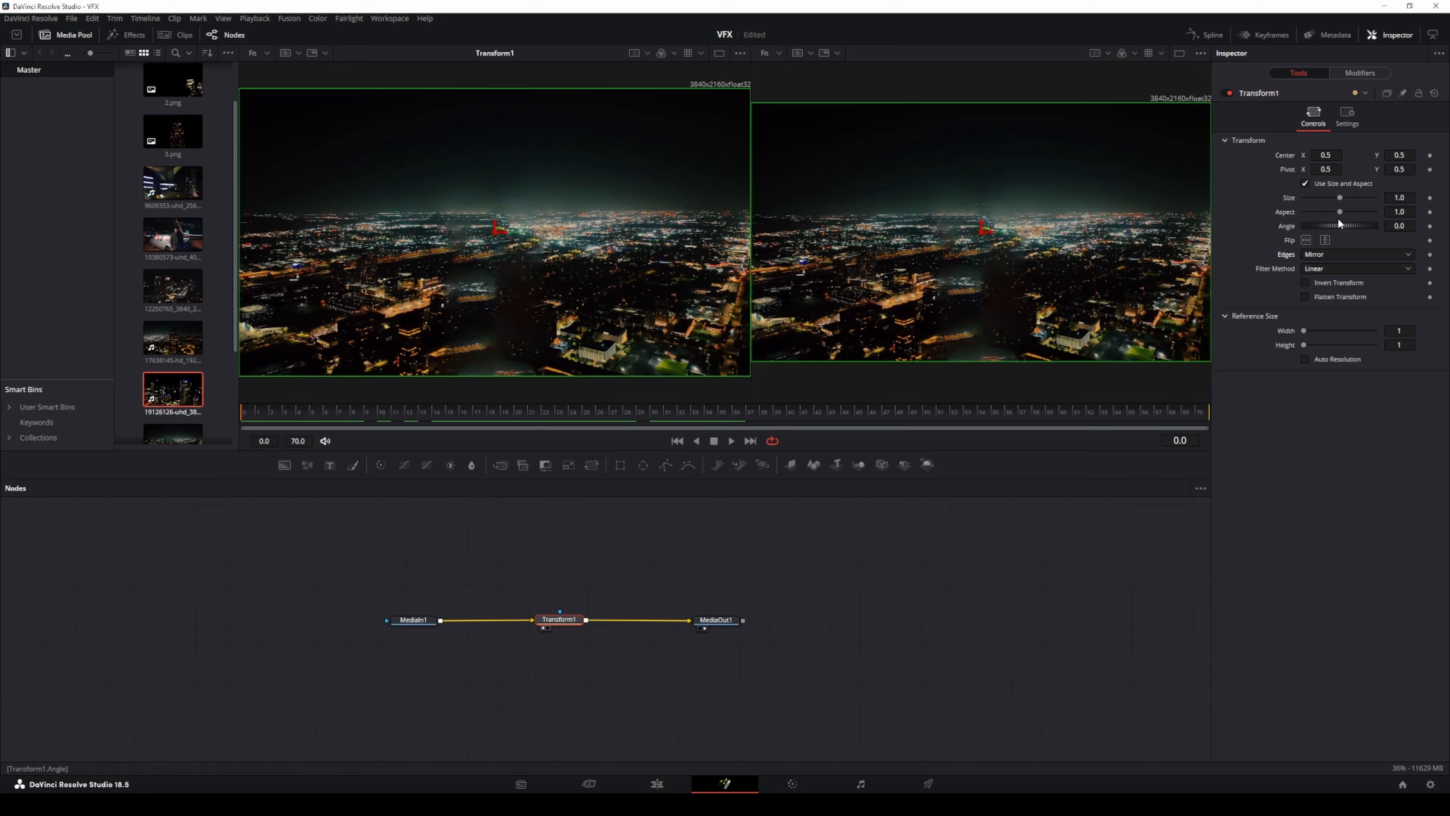
Animate the Transform's Pivot and Center from frame 0 and reduce Center X at frame 70 to slide the background left.
{"action": "left_click", "coordinate": [1430, 170]}
{"action": "right_click", "coordinate": [1287, 161]}
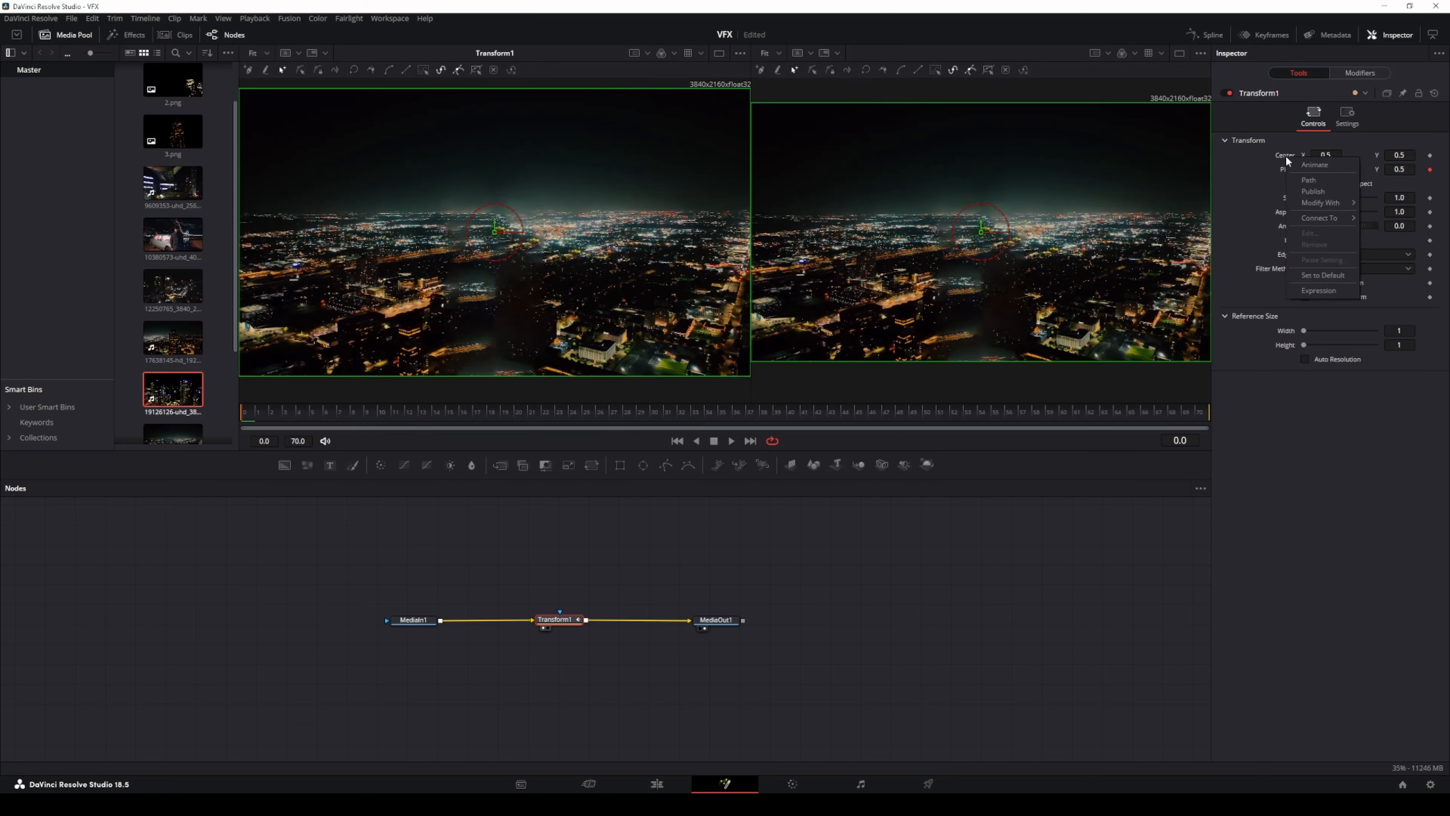
{"action": "left_click", "coordinate": [1300, 165]}
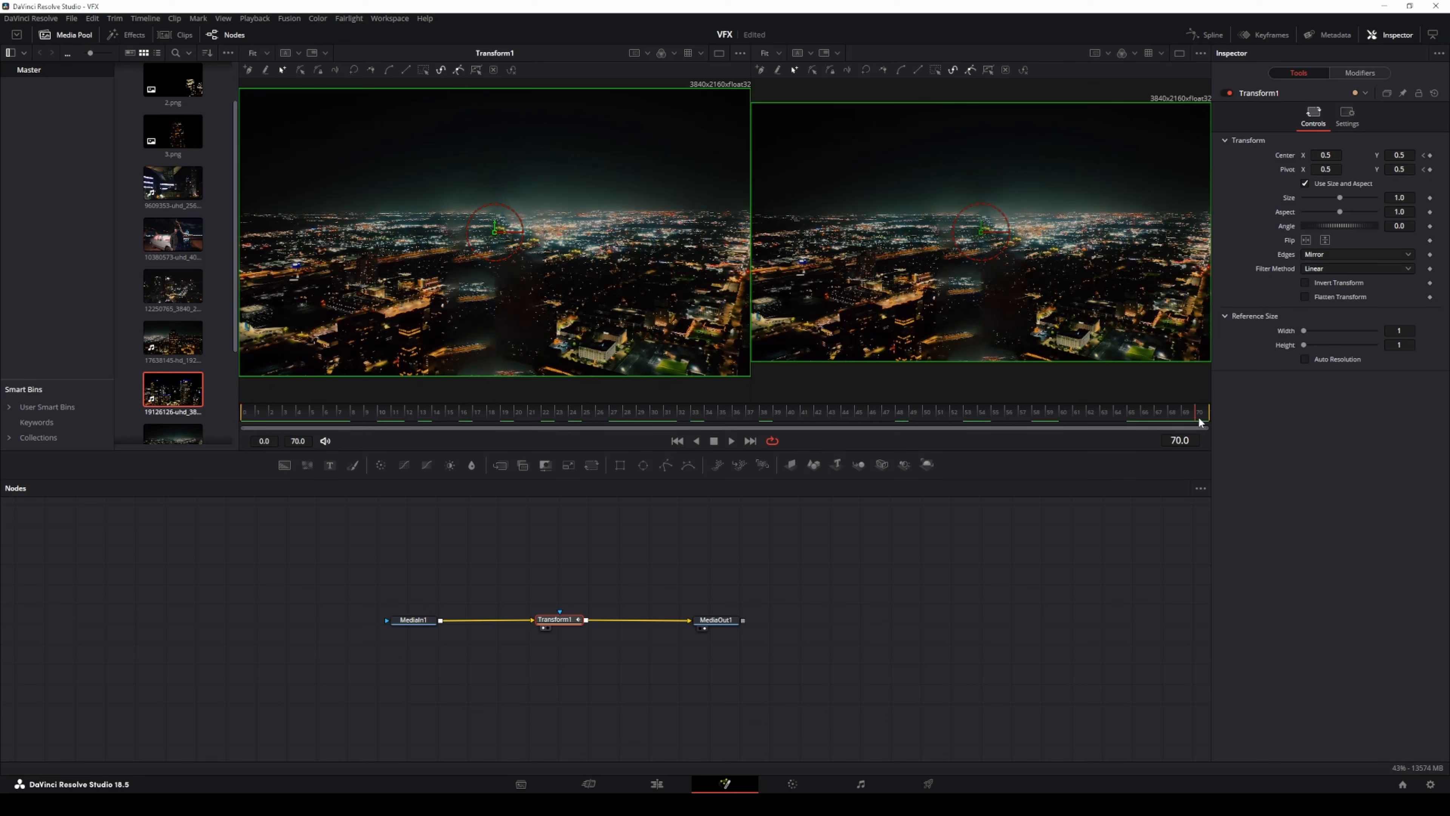
{"action": "left_click_drag", "start_coordinate": [1328, 155], "coordinate": [1254, 155]}
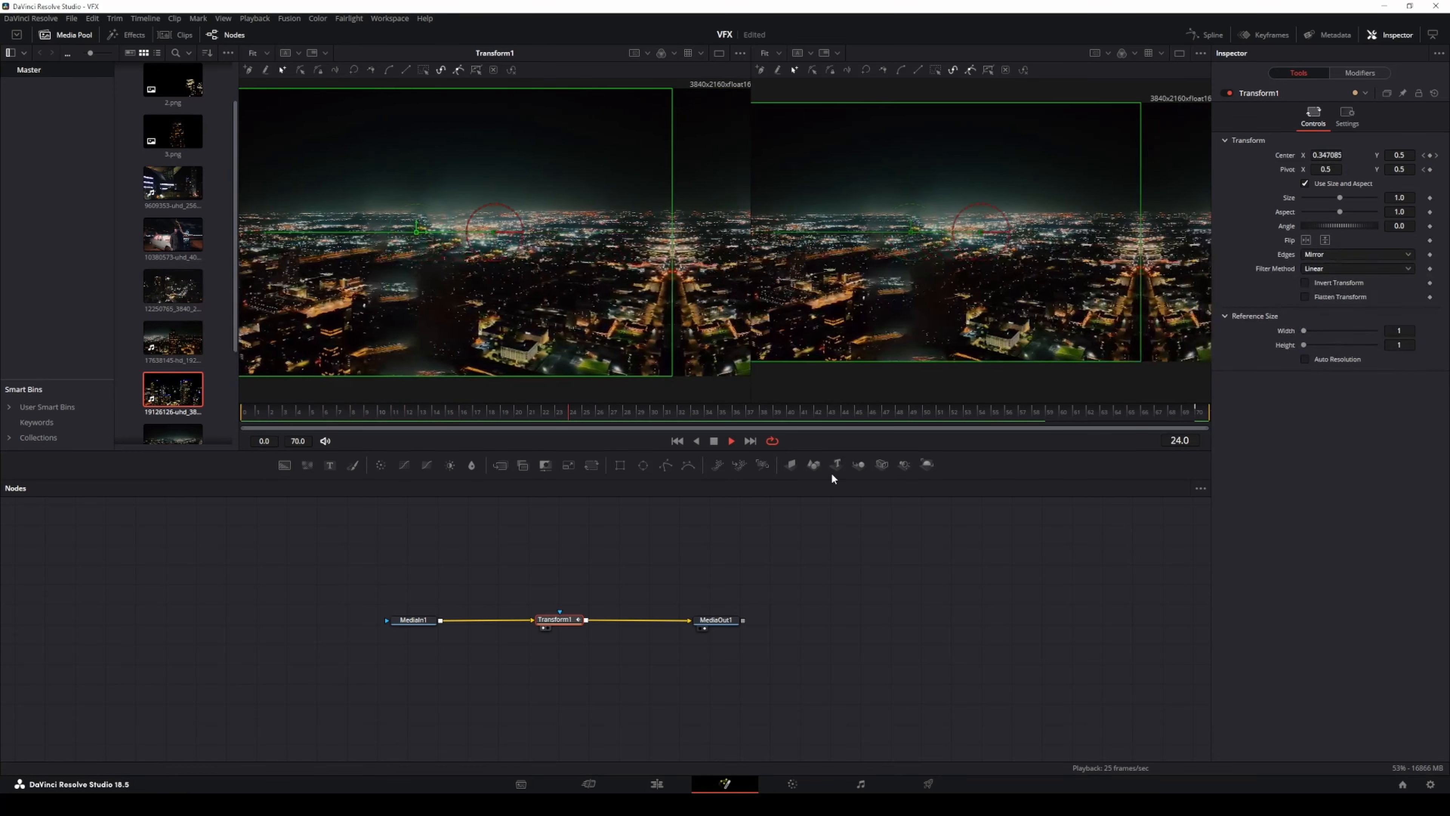
Preview the Fusion background move, return to the Edit page and re-enable the disabled building layer tracks.
{"action": "key", "text": "space"}
{"action": "left_click", "coordinate": [904, 554]}
{"action": "left_click", "coordinate": [658, 785]}
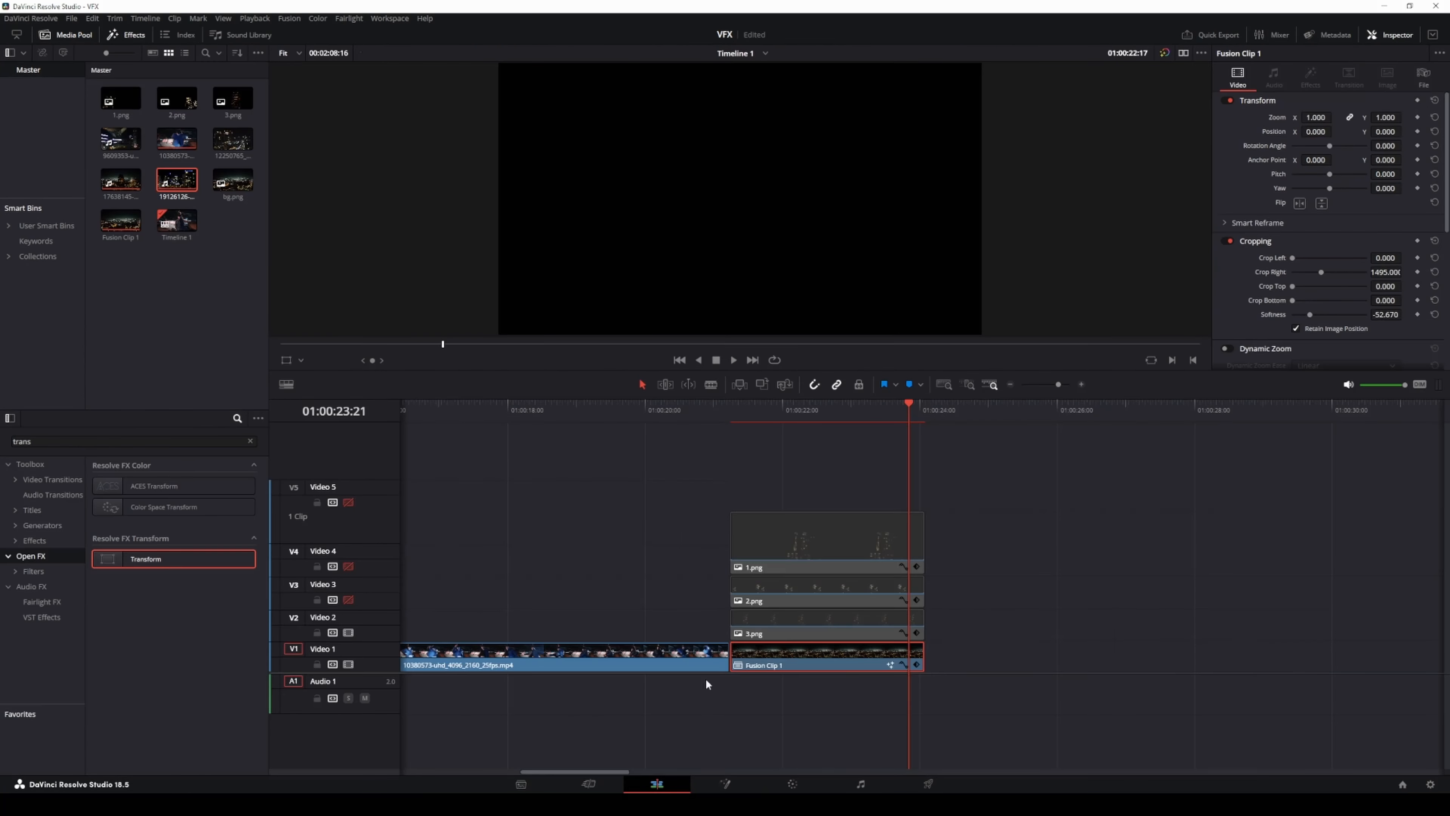
{"action": "left_click", "coordinate": [348, 599]}
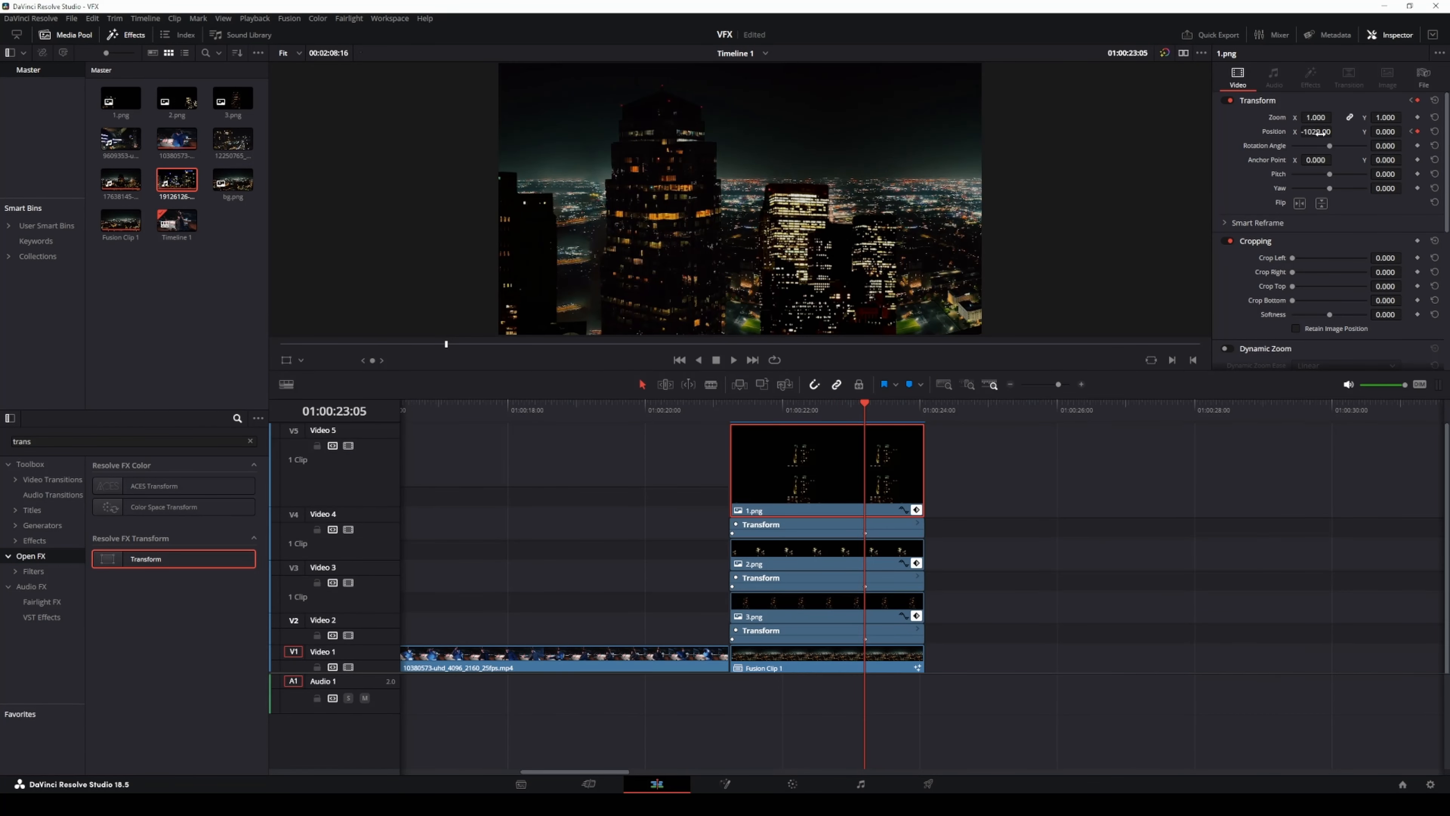
Lower the Position X keyframes of 1.png, 2.png and 3.png at 01:00:23:05, using -1091 for 2.png, and preview the parallax.
{"action": "left_click_drag", "start_coordinate": [1316, 132], "coordinate": [1271, 131]}
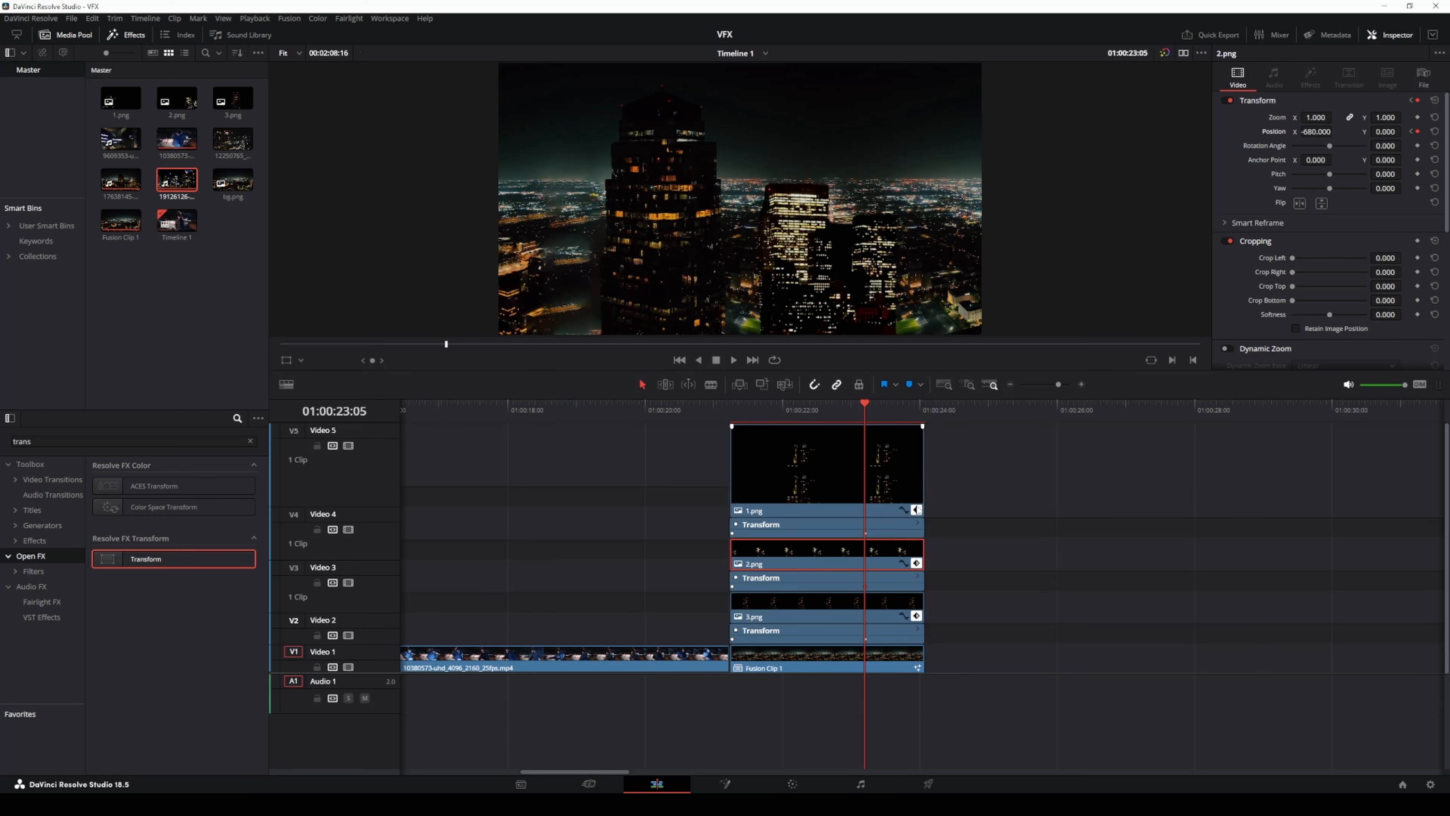
{"action": "left_click_drag", "start_coordinate": [1315, 132], "coordinate": [1085, 132]}
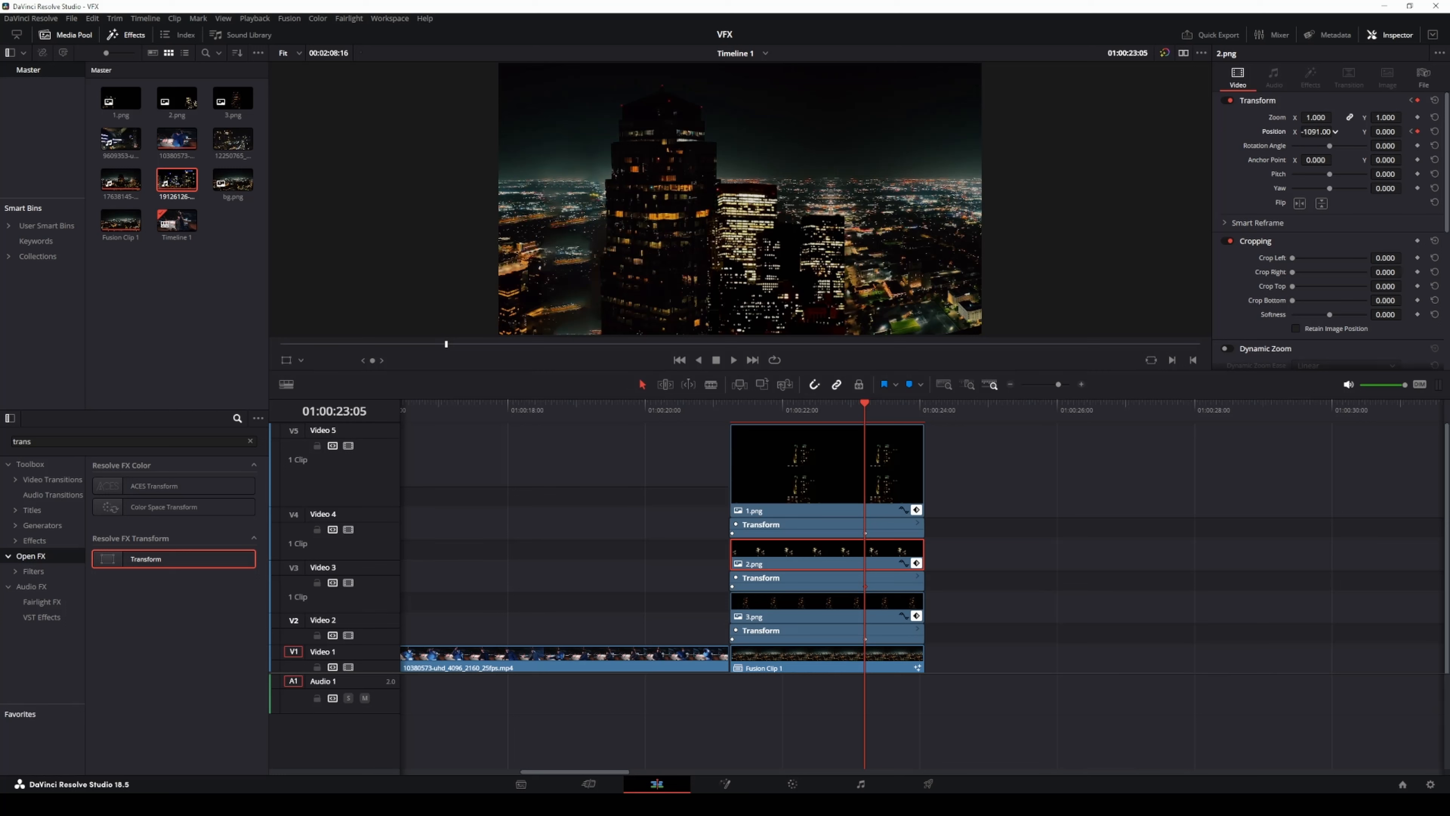
{"action": "left_click", "coordinate": [845, 606]}
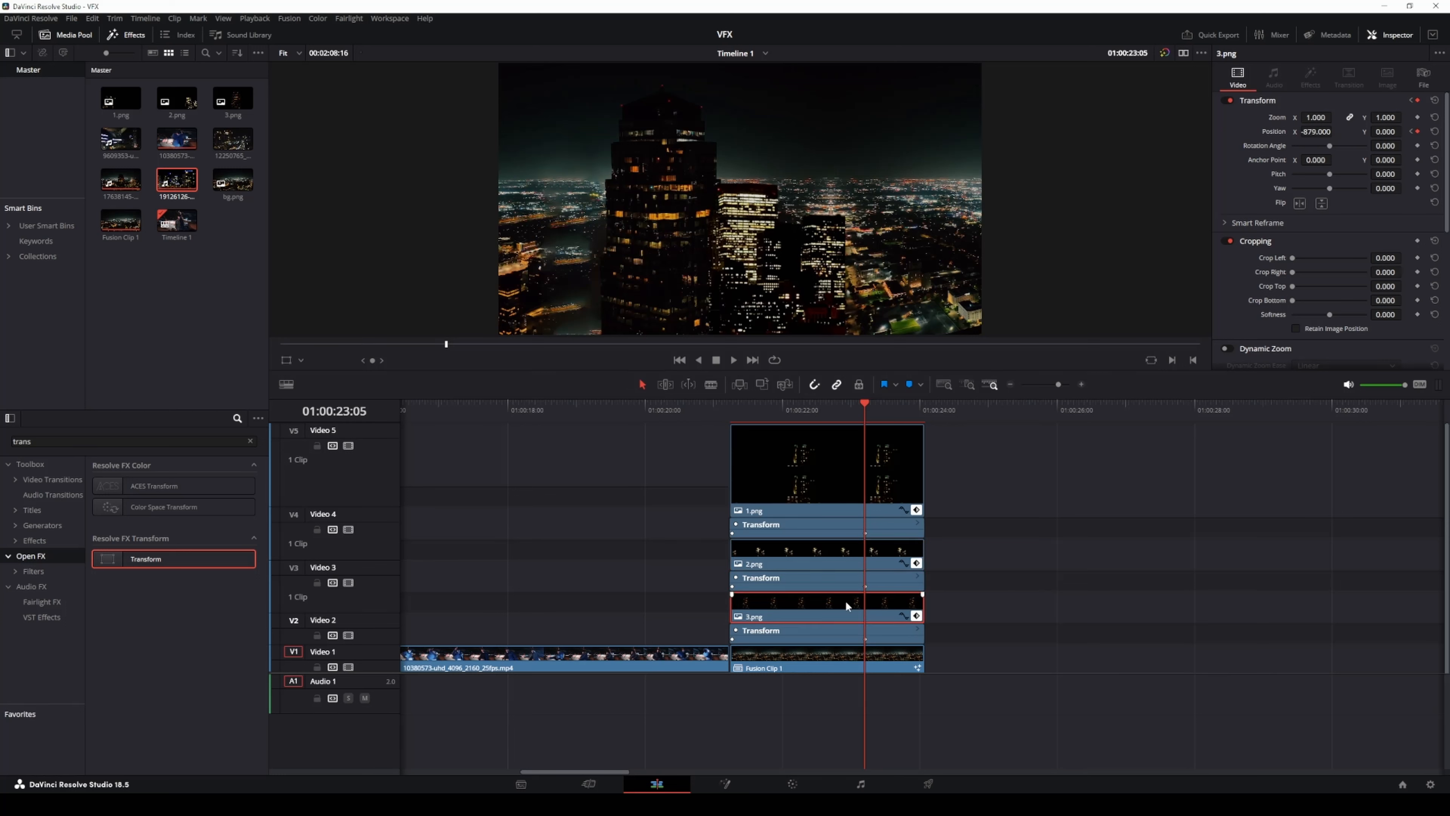
{"action": "left_click", "coordinate": [865, 639]}
{"action": "left_click_drag", "start_coordinate": [1315, 132], "coordinate": [974, 132]}
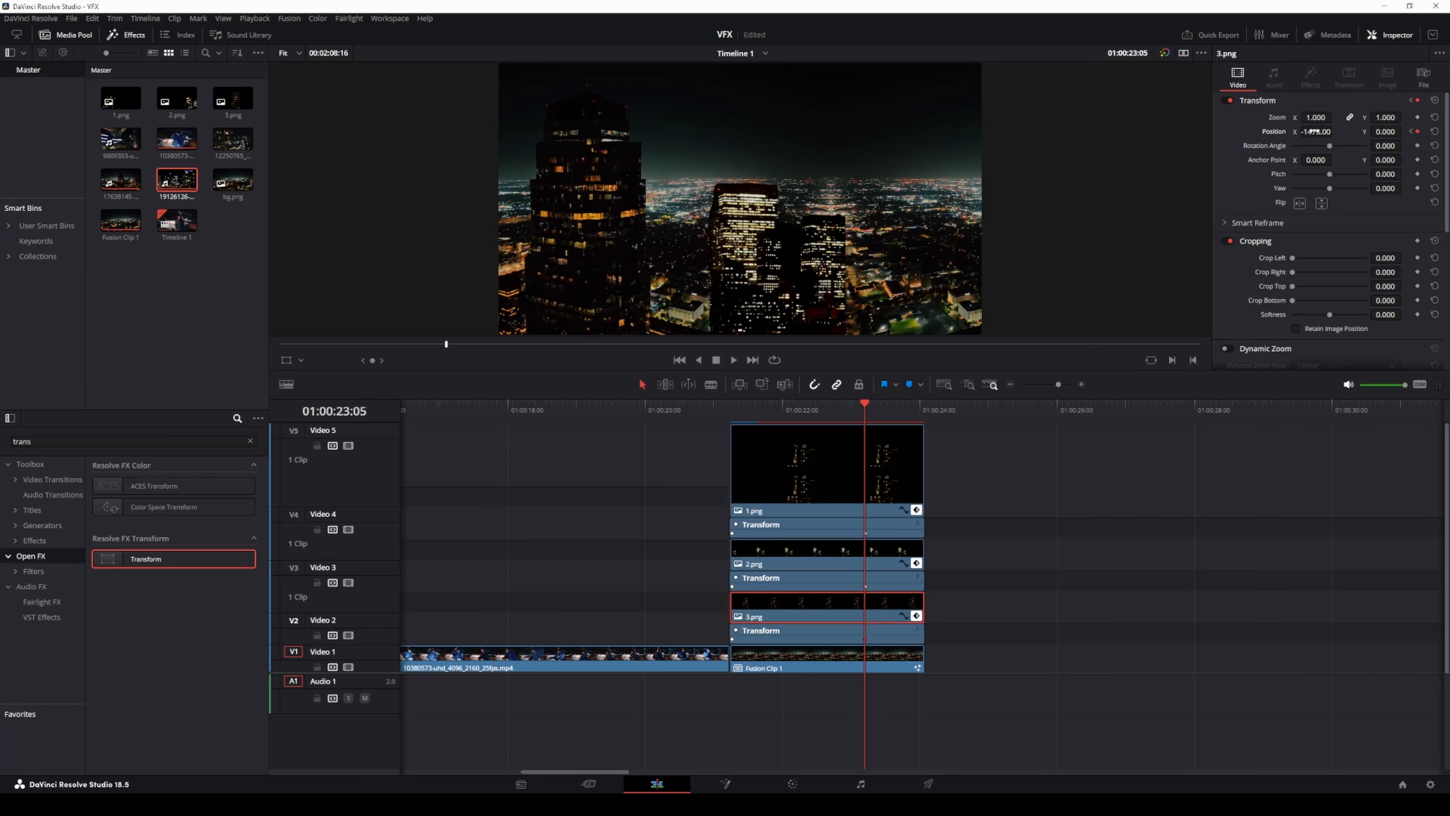
{"action": "left_click", "coordinate": [708, 412]}
{"action": "key", "text": "space"}
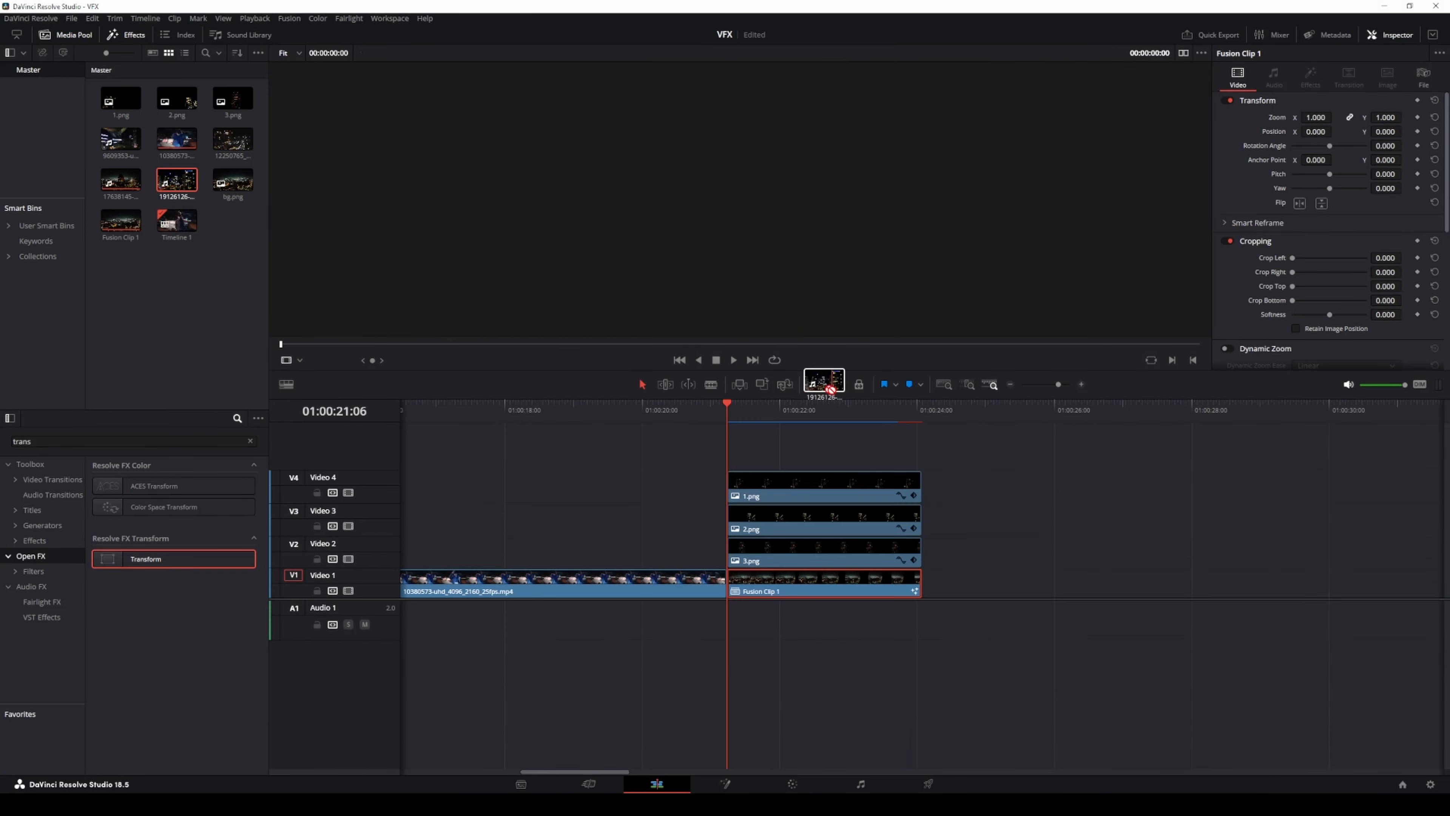
Add the 19126126 clip without its audio on Video 1 beneath the layered city stack and play the section.
{"action": "left_click_drag", "start_coordinate": [176, 180], "coordinate": [1002, 582]}
{"action": "right_click", "coordinate": [1061, 583]}
{"action": "left_click", "coordinate": [1109, 576]}
{"action": "left_click", "coordinate": [1082, 668]}
{"action": "left_click", "coordinate": [1059, 629]}
{"action": "key", "text": "BackSpace"}
{"action": "left_click_drag", "start_coordinate": [1019, 515], "coordinate": [867, 573]}
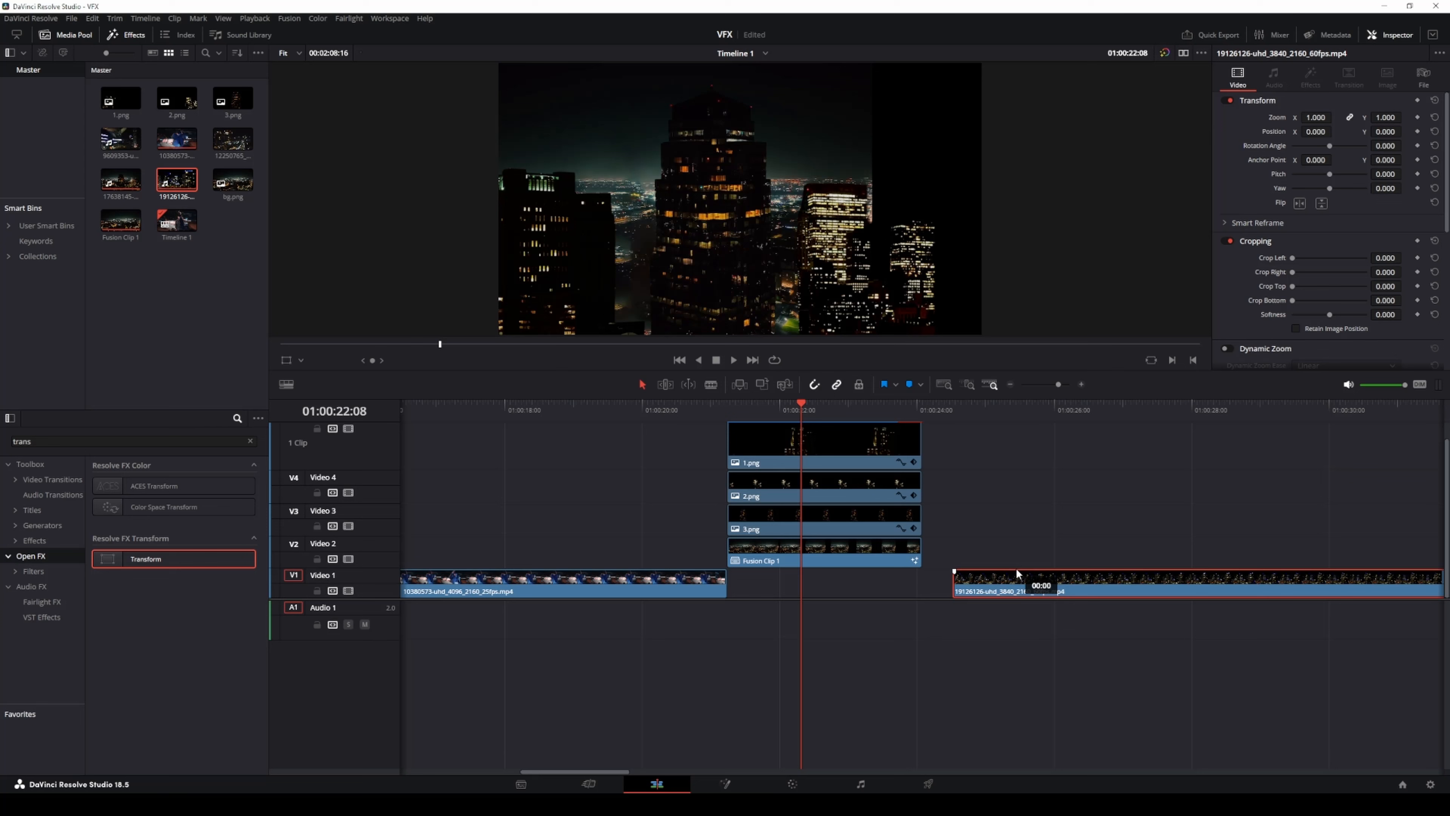
{"action": "left_click_drag", "start_coordinate": [803, 407], "coordinate": [725, 411]}
{"action": "key", "text": "space"}
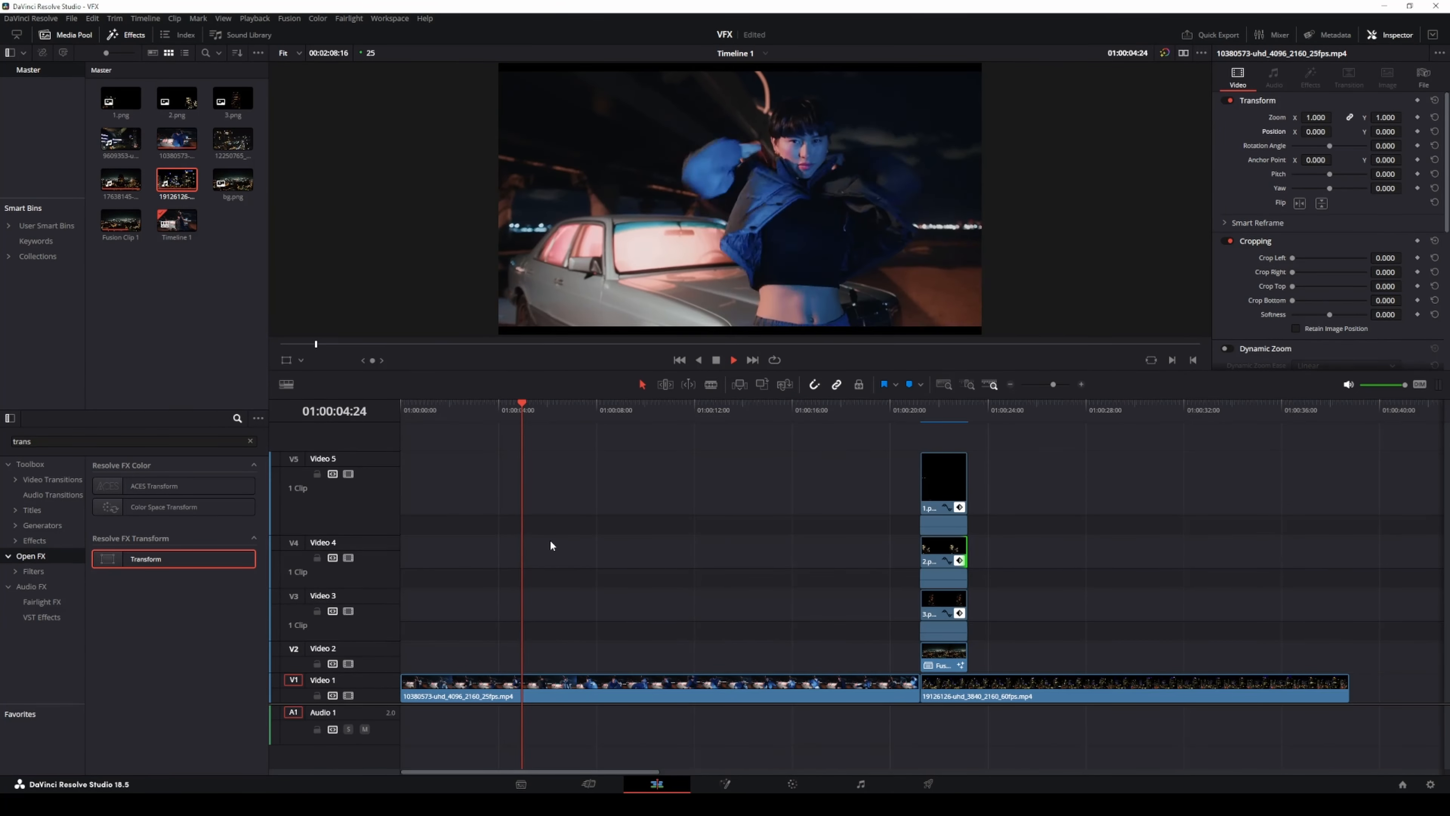
Trim the 10380573 clip to about 4 seconds and move the city stack and the 19126126 clip directly behind it.
{"action": "key", "text": "space"}
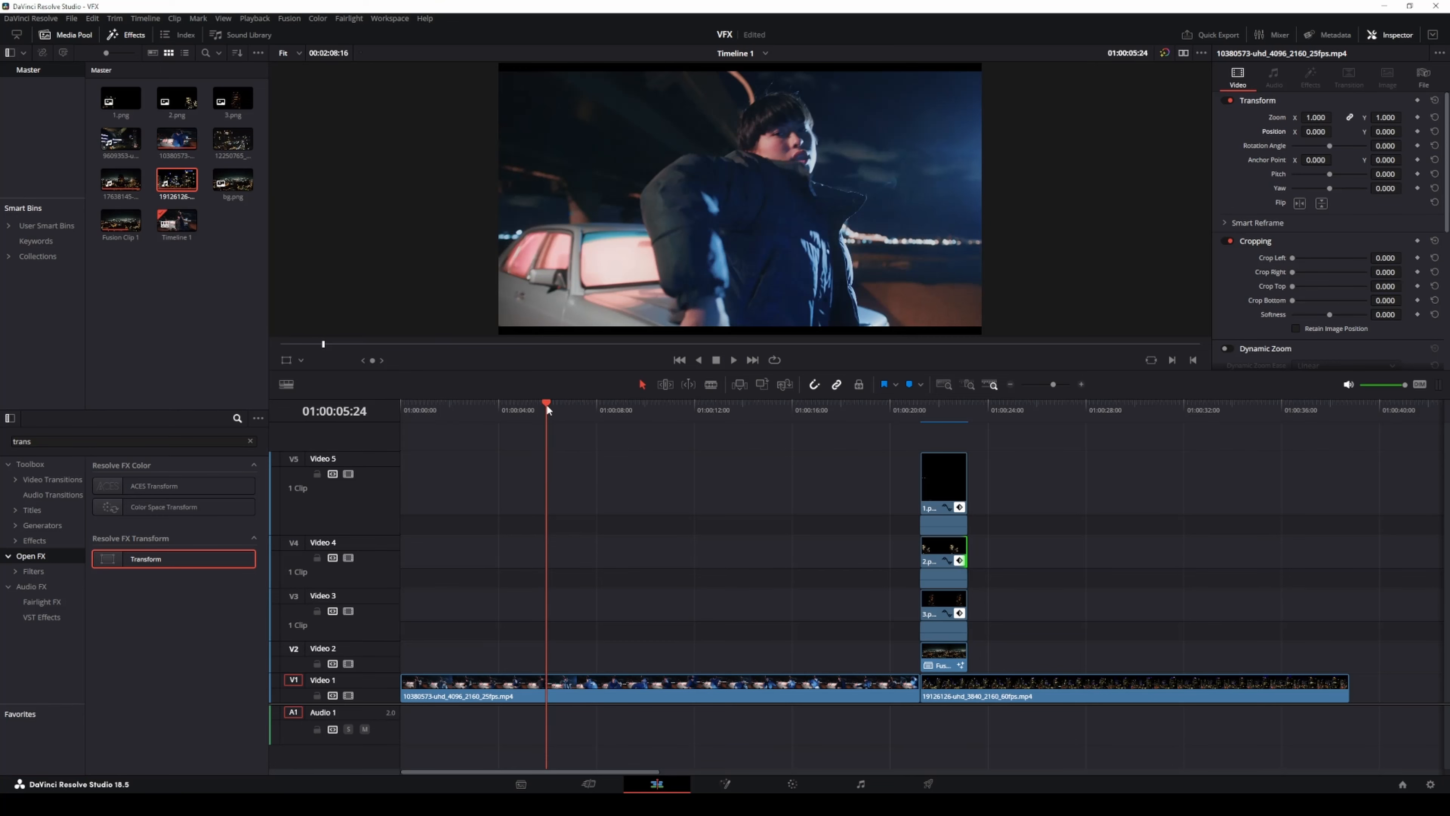
{"action": "left_click_drag", "start_coordinate": [546, 404], "coordinate": [517, 414]}
{"action": "left_click_drag", "start_coordinate": [407, 684], "coordinate": [497, 684]}
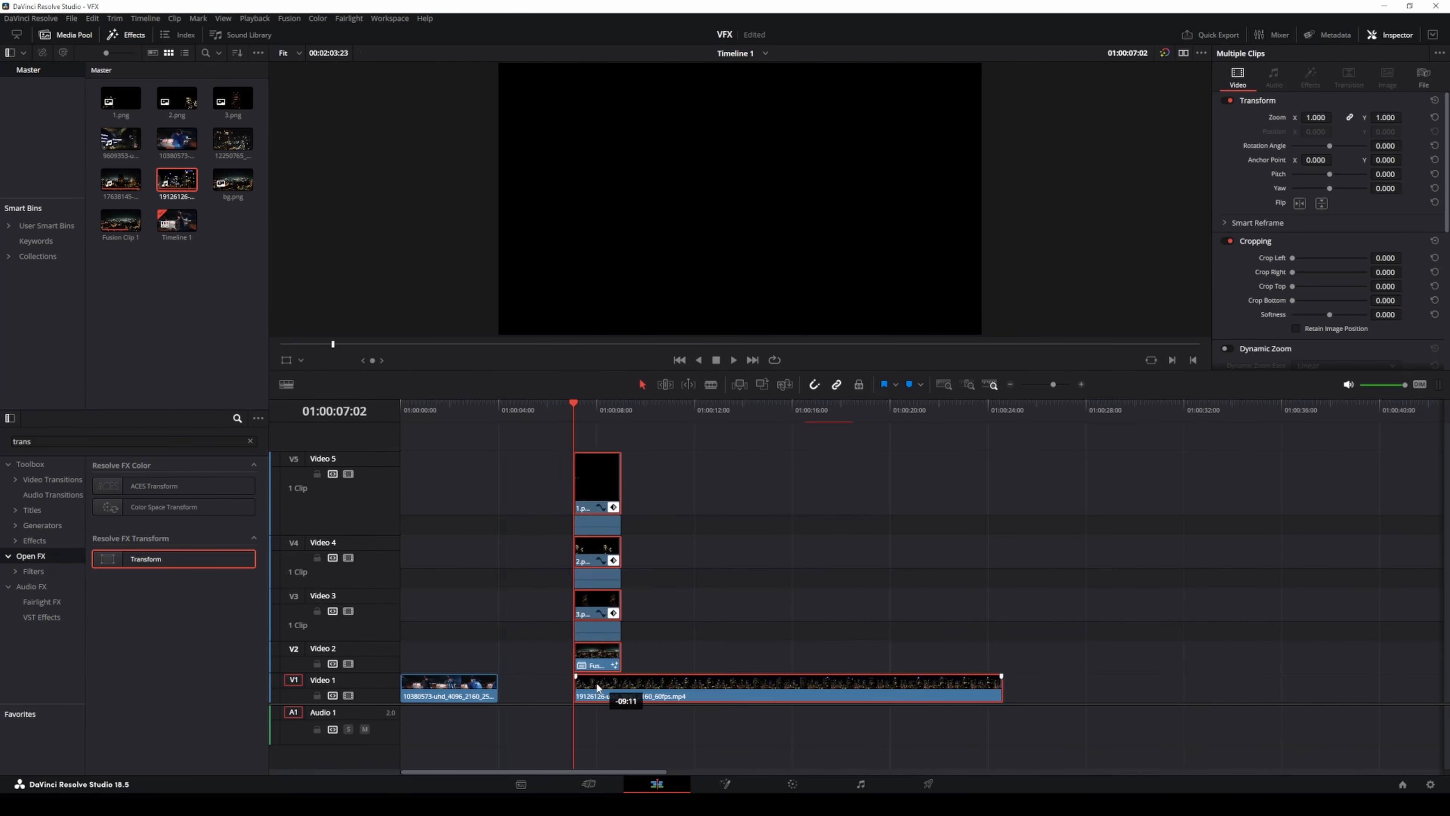
{"action": "left_click_drag", "start_coordinate": [599, 689], "coordinate": [537, 688]}
Grab a still of the man's shot at 01:00:02:24 on the Color page and export it from the gallery.
{"action": "left_click", "coordinate": [476, 412]}
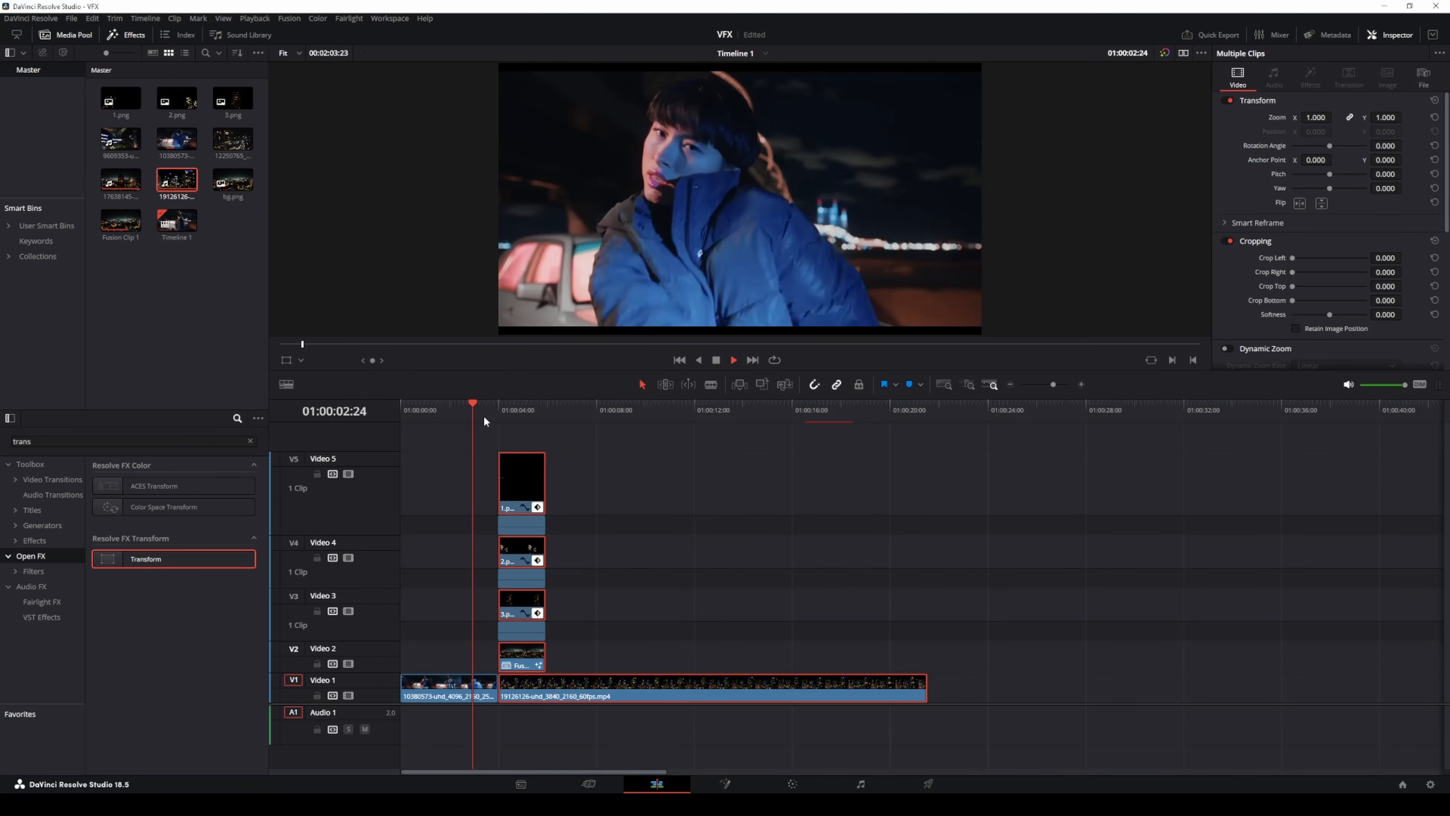
{"action": "left_click", "coordinate": [794, 784]}
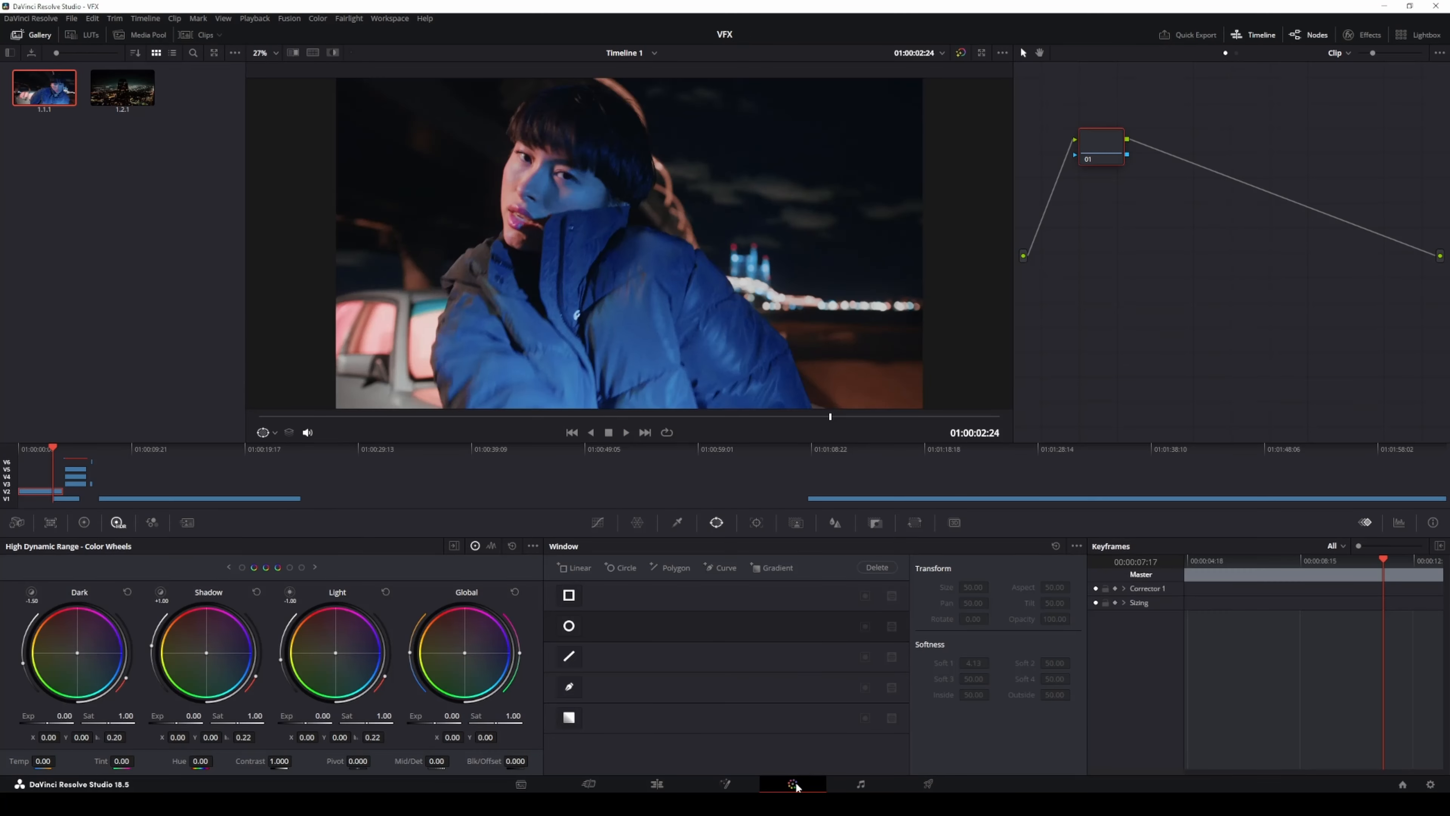
{"action": "right_click", "coordinate": [626, 243]}
{"action": "left_click", "coordinate": [658, 249]}
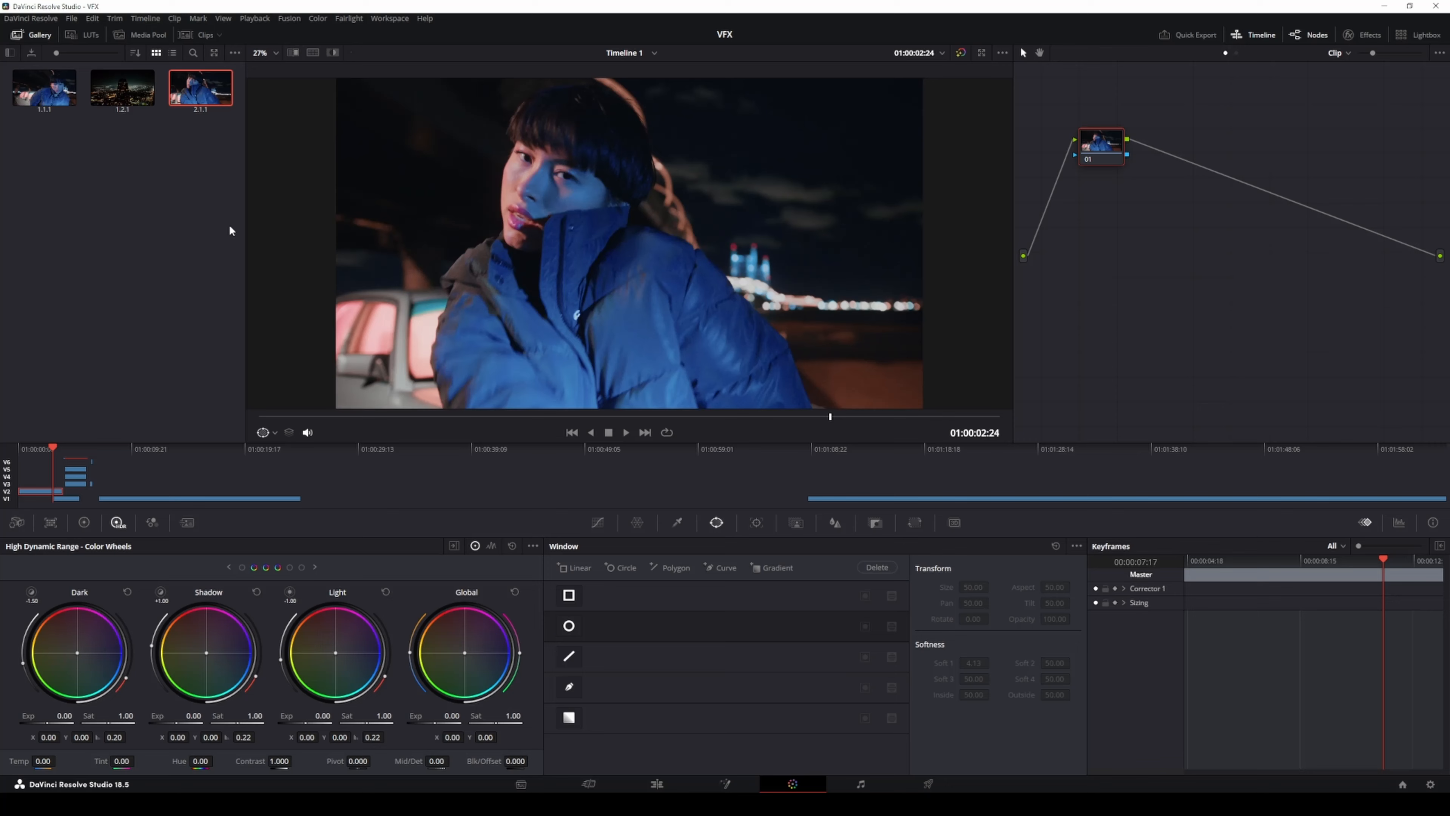
{"action": "right_click", "coordinate": [212, 83]}
{"action": "left_click", "coordinate": [255, 211]}
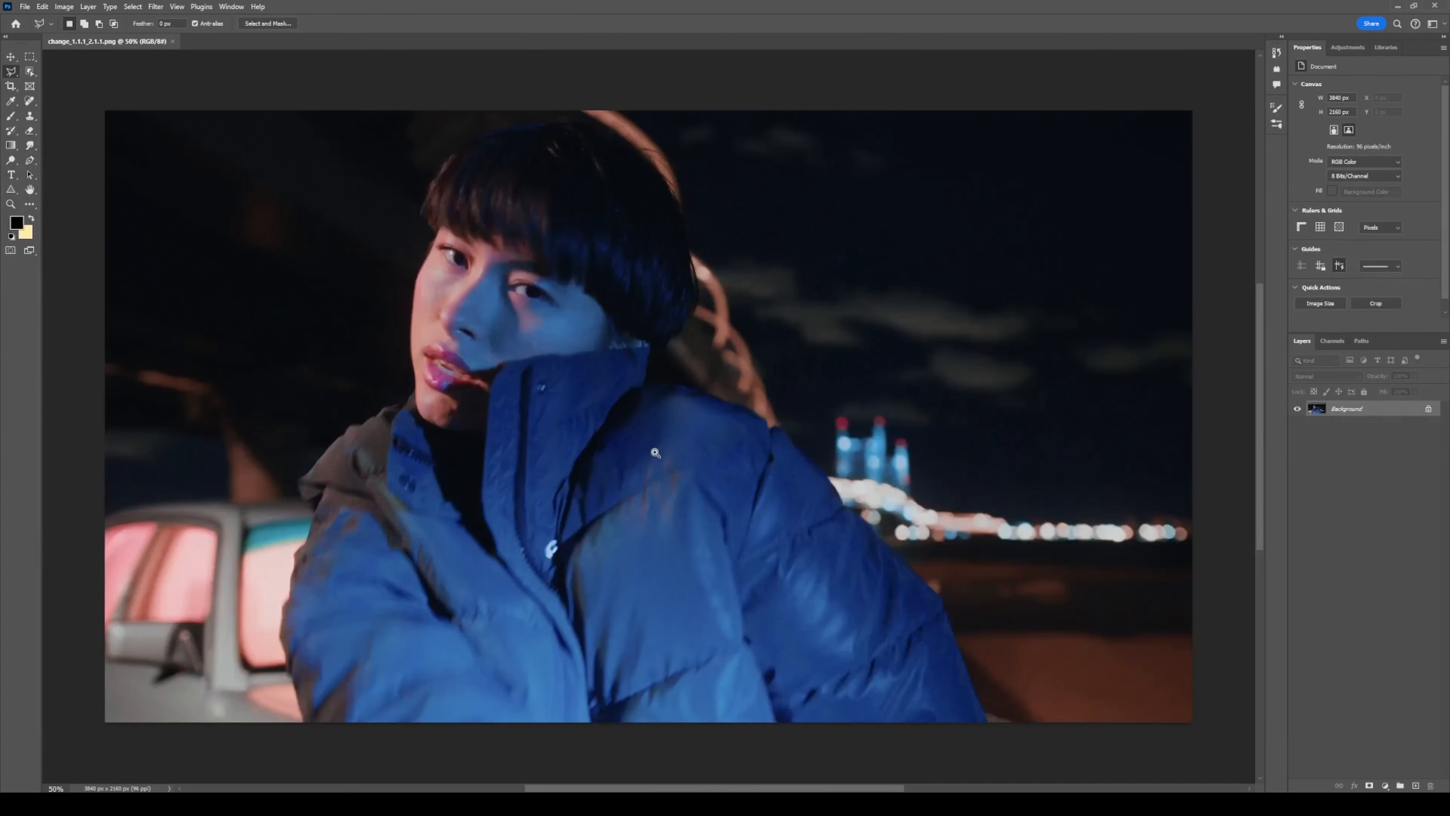
In Photoshop, select the man's outline, feather the selection by 0.5 pixels and save the cutout as m2.png.
{"action": "scroll", "coordinate": [656, 452], "scroll_direction": "down", "scroll_amount": 3}
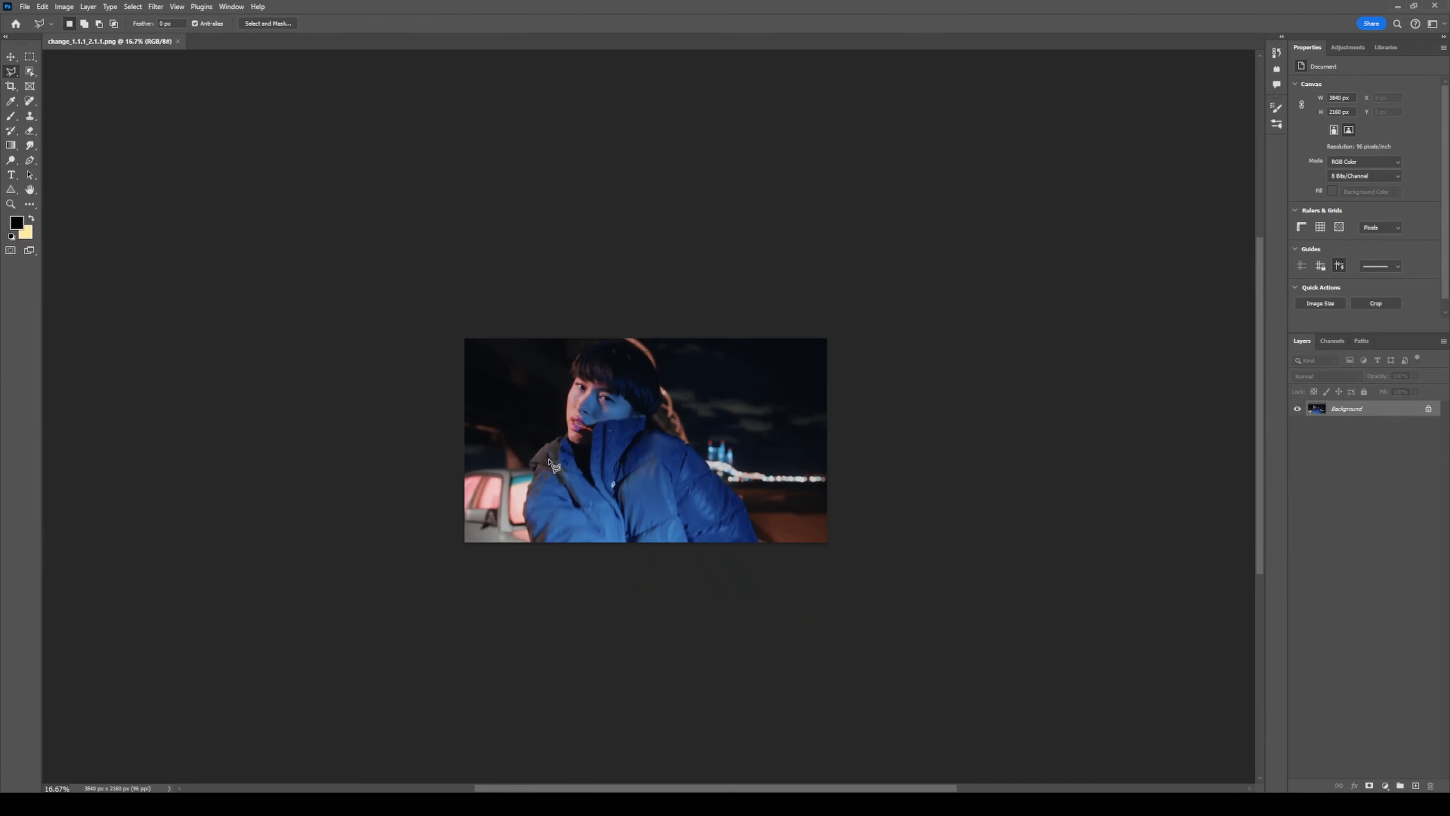
{"action": "key", "text": "b"}
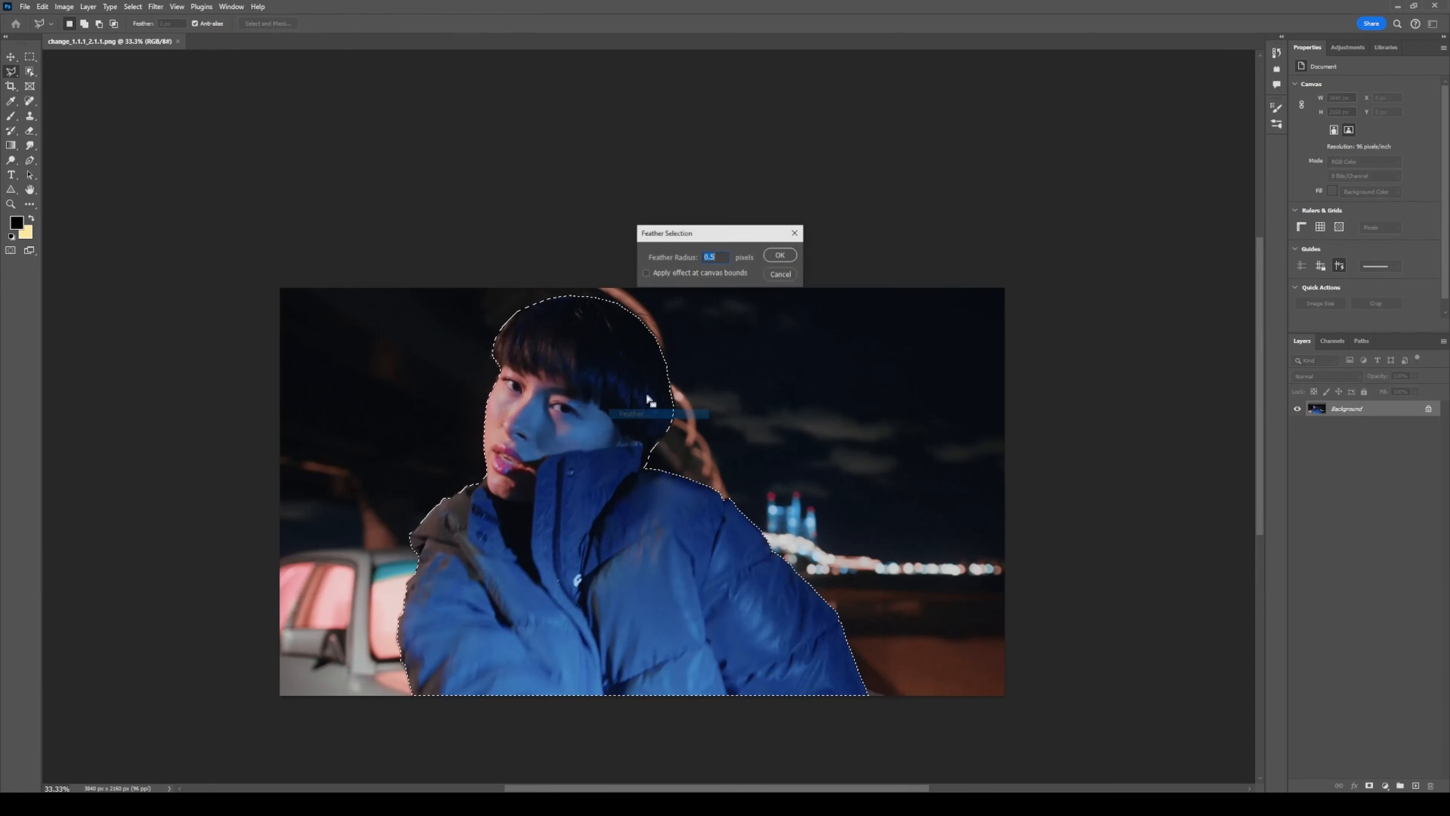
{"action": "left_click", "coordinate": [773, 258]}
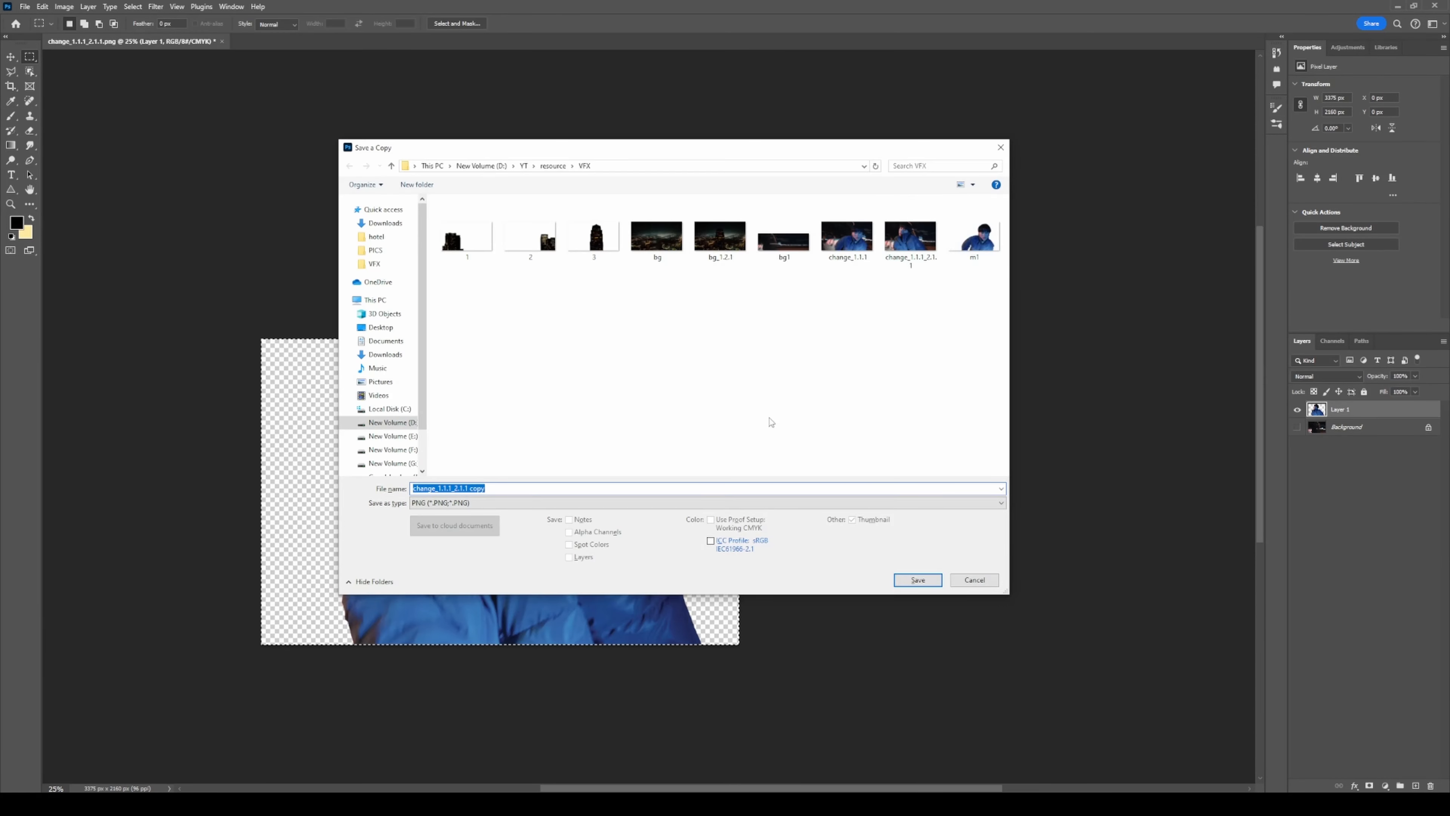
{"action": "left_click", "coordinate": [974, 234]}
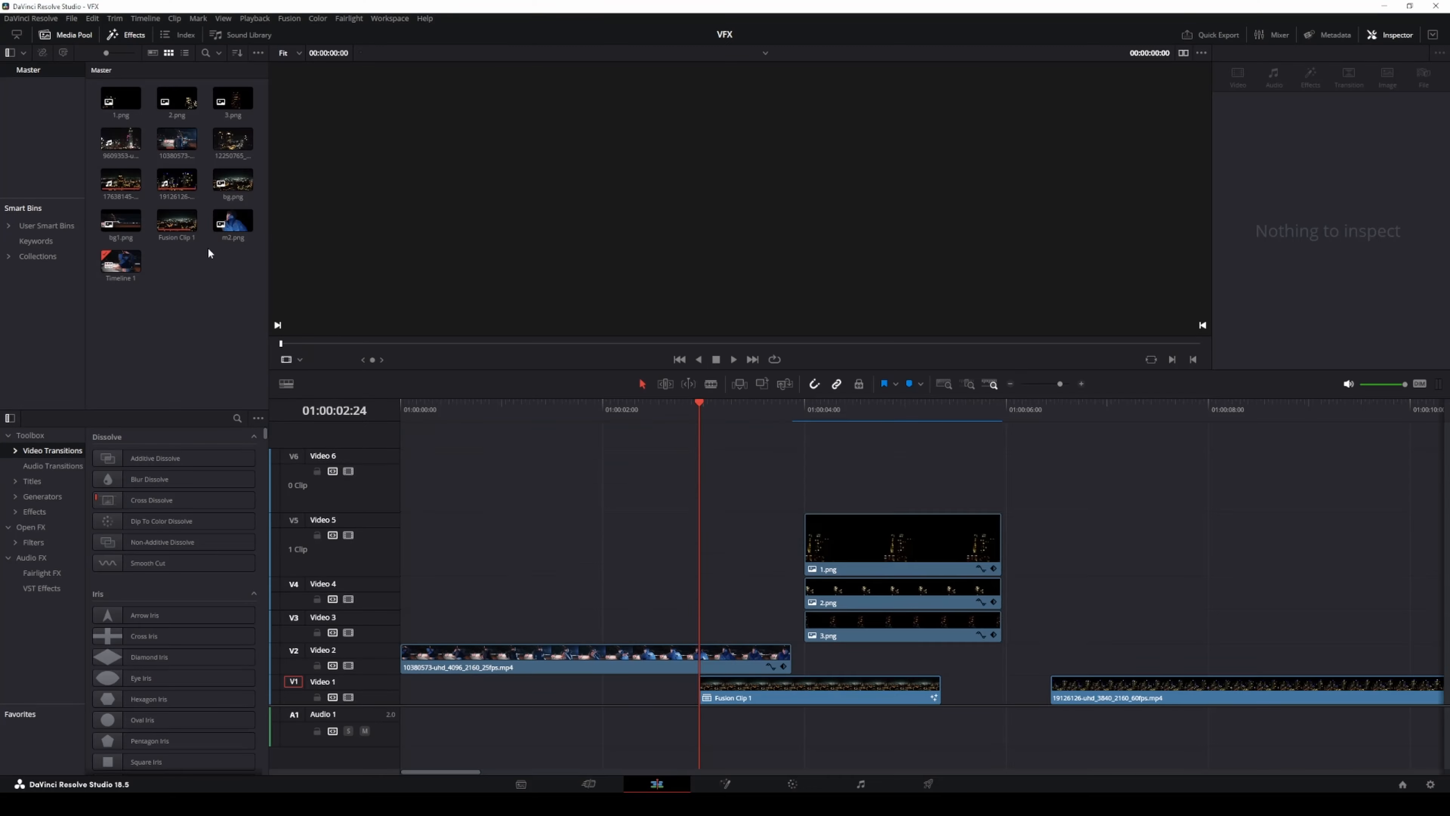
In DaVinci Resolve, place m2.png above the man's shot, shorten it and start it at 01:00:02:24.
{"action": "left_click_drag", "start_coordinate": [233, 223], "coordinate": [520, 477]}
{"action": "left_click_drag", "start_coordinate": [1026, 476], "coordinate": [672, 628]}
{"action": "left_click_drag", "start_coordinate": [577, 630], "coordinate": [699, 630]}
Add bg1.png to the timeline, shorten it and place it on Video 2 beneath m2.png, starting at 01:00:02:24.
{"action": "left_click_drag", "start_coordinate": [121, 221], "coordinate": [922, 496]}
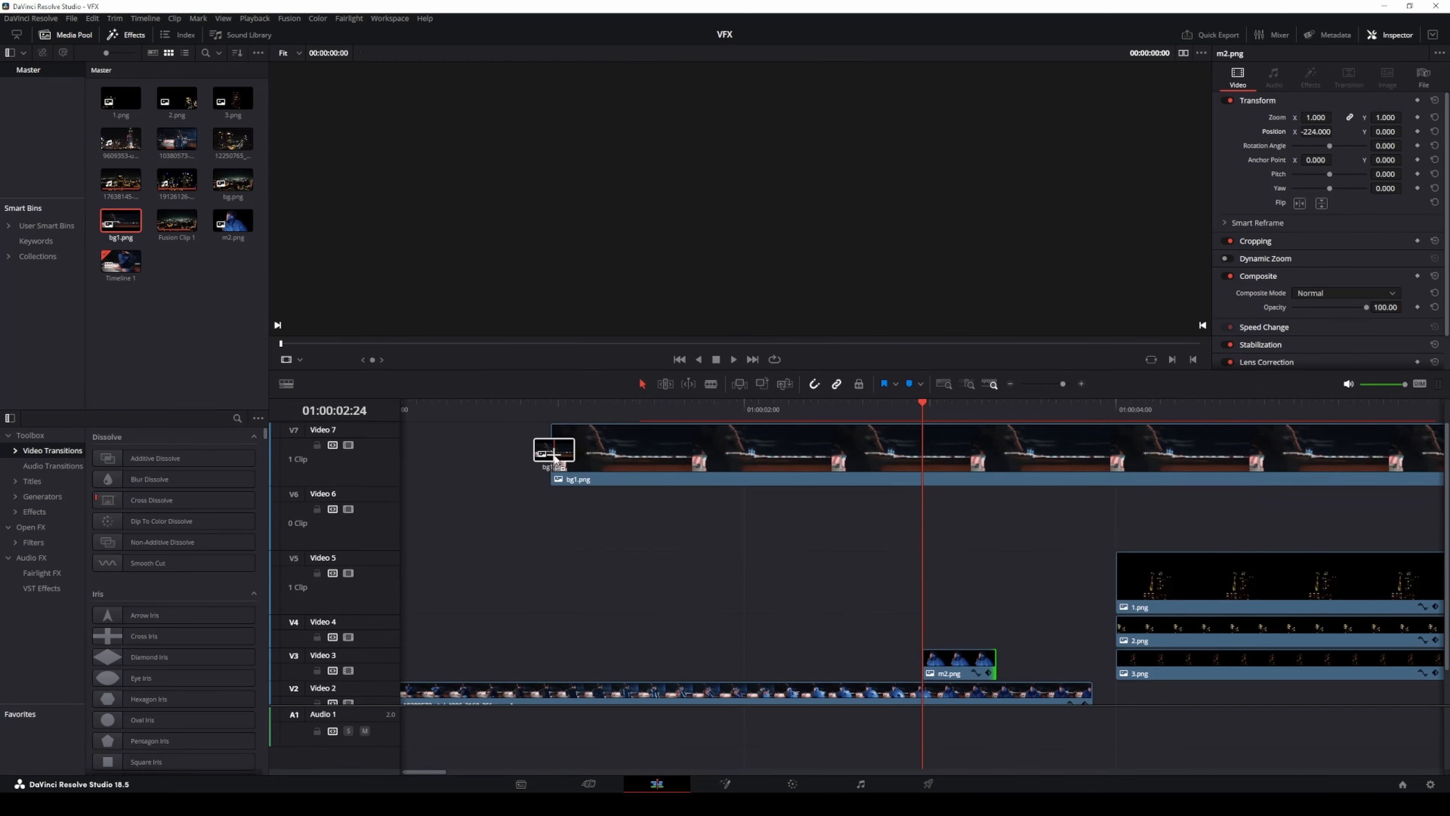
{"action": "scroll", "coordinate": [857, 503], "scroll_direction": "down", "scroll_amount": 2}
{"action": "left_click_drag", "start_coordinate": [1100, 475], "coordinate": [873, 492]}
{"action": "left_click_drag", "start_coordinate": [813, 500], "coordinate": [801, 565]}
{"action": "scroll", "coordinate": [875, 554], "scroll_direction": "up", "scroll_amount": 3}
{"action": "scroll", "coordinate": [709, 508], "scroll_direction": "right", "scroll_amount": 3}
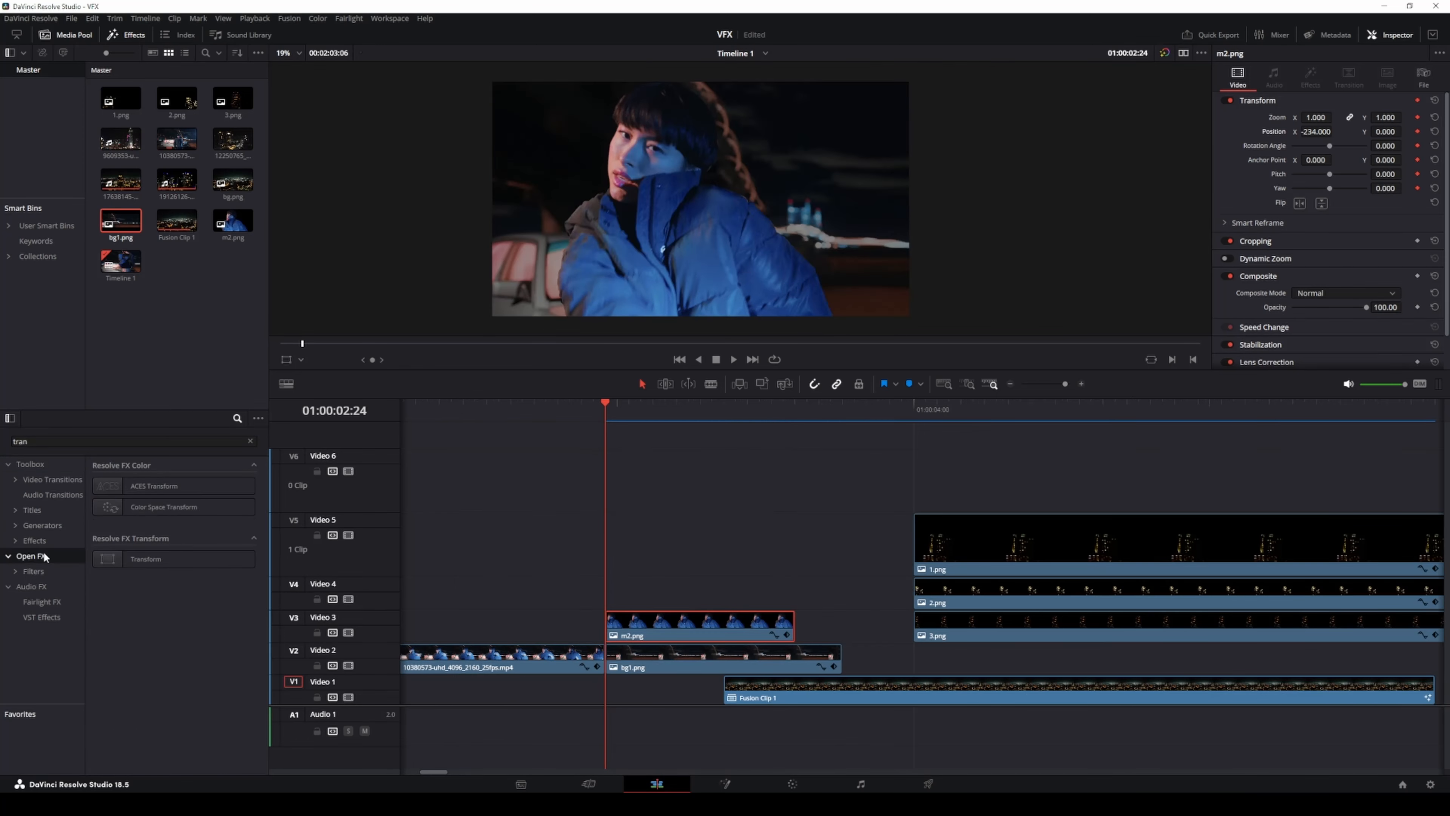
Apply the Open FX Transform to m2.png and animate Position X from 0 at 01:00:02:24 to -0.946 at 01:00:03:14.
{"action": "left_click_drag", "start_coordinate": [136, 568], "coordinate": [661, 629]}
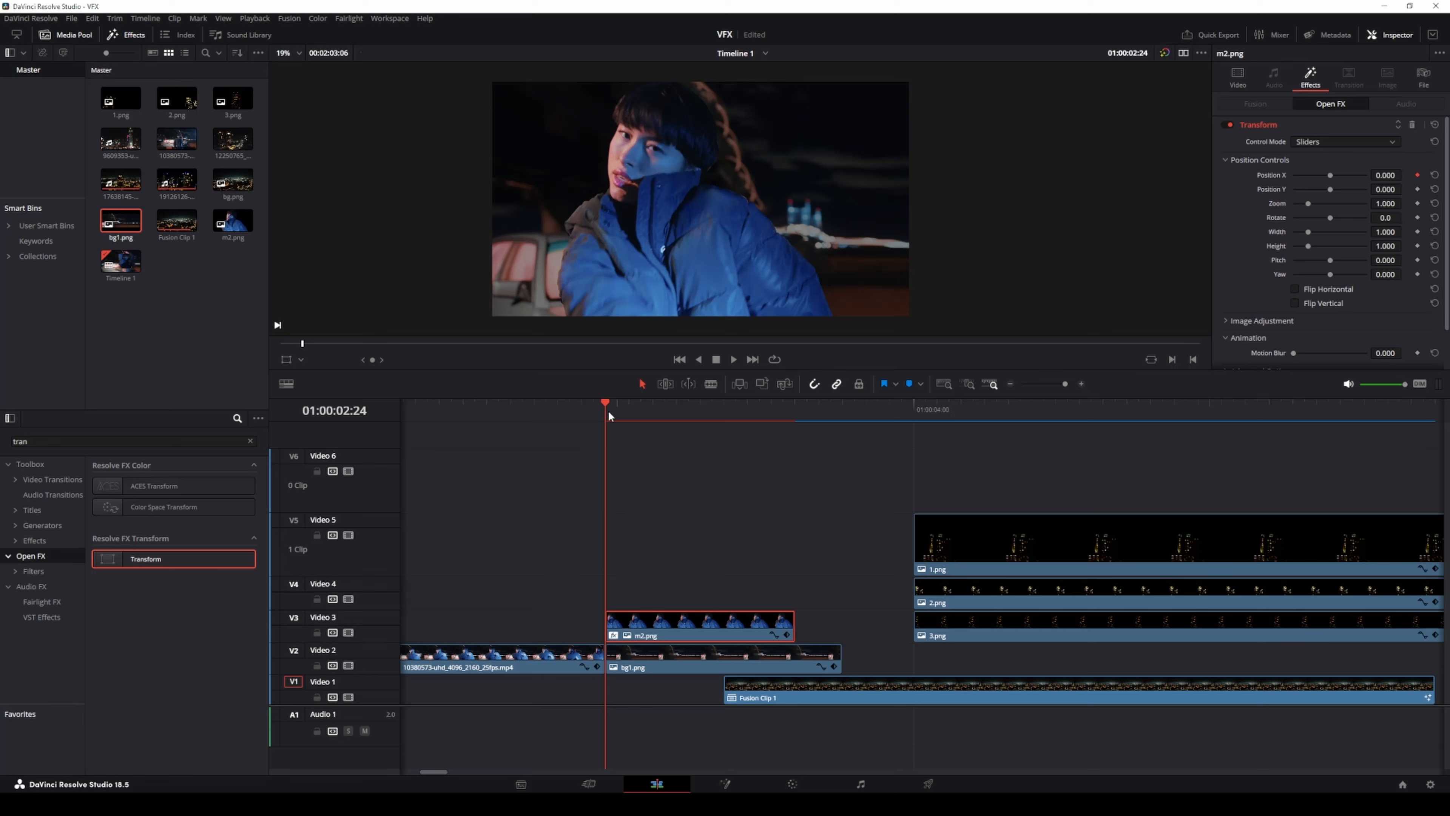
{"action": "left_click_drag", "start_coordinate": [616, 410], "coordinate": [786, 422]}
{"action": "key", "text": "Left"}
{"action": "left_click_drag", "start_coordinate": [1384, 175], "coordinate": [1267, 175]}
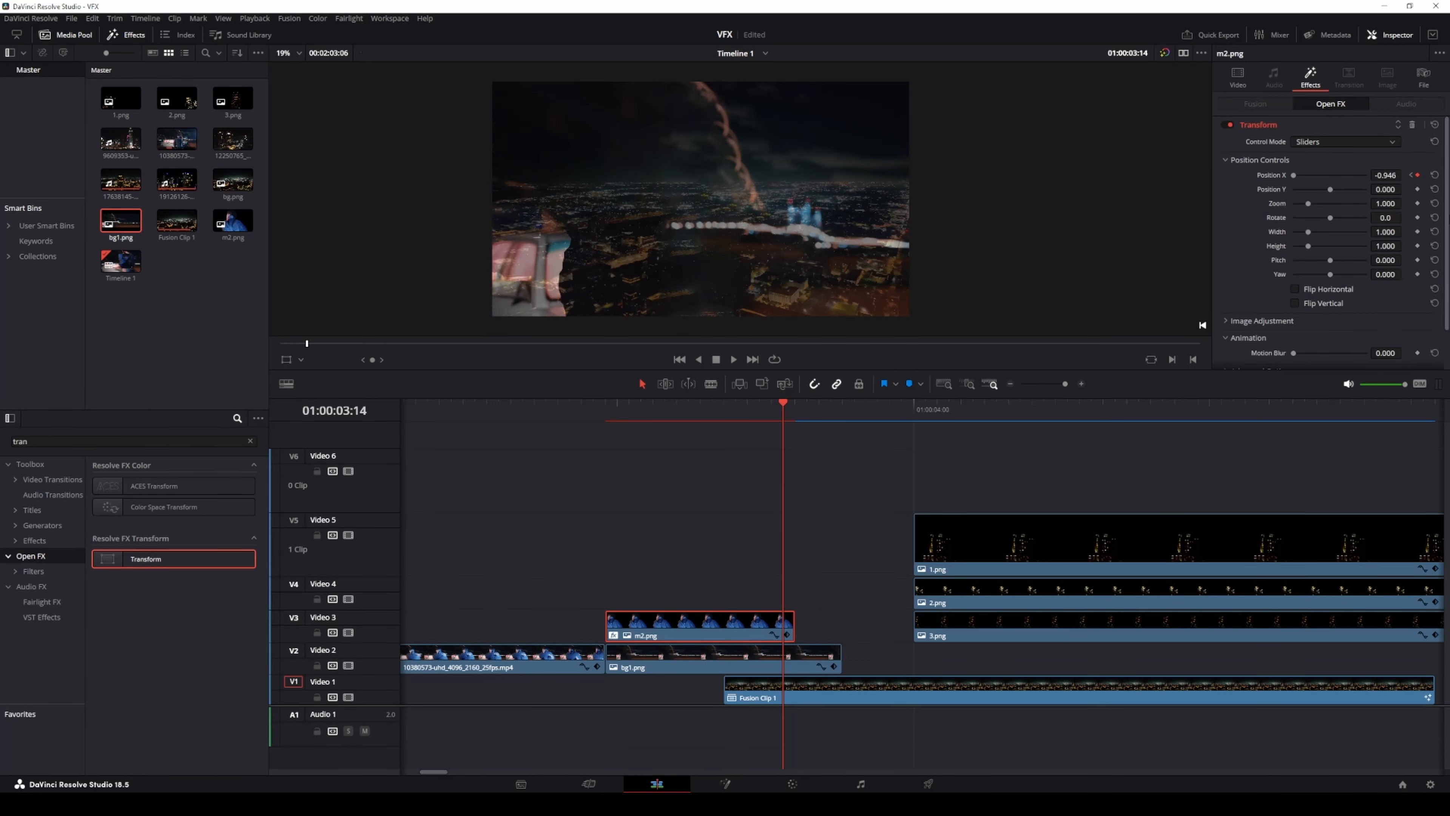
Add motion blur to the Transform effect on m2.png and play the slide from its start.
{"action": "left_click_drag", "start_coordinate": [1293, 352], "coordinate": [1312, 352]}
{"action": "left_click_drag", "start_coordinate": [770, 410], "coordinate": [606, 408]}
{"action": "key", "text": "space"}
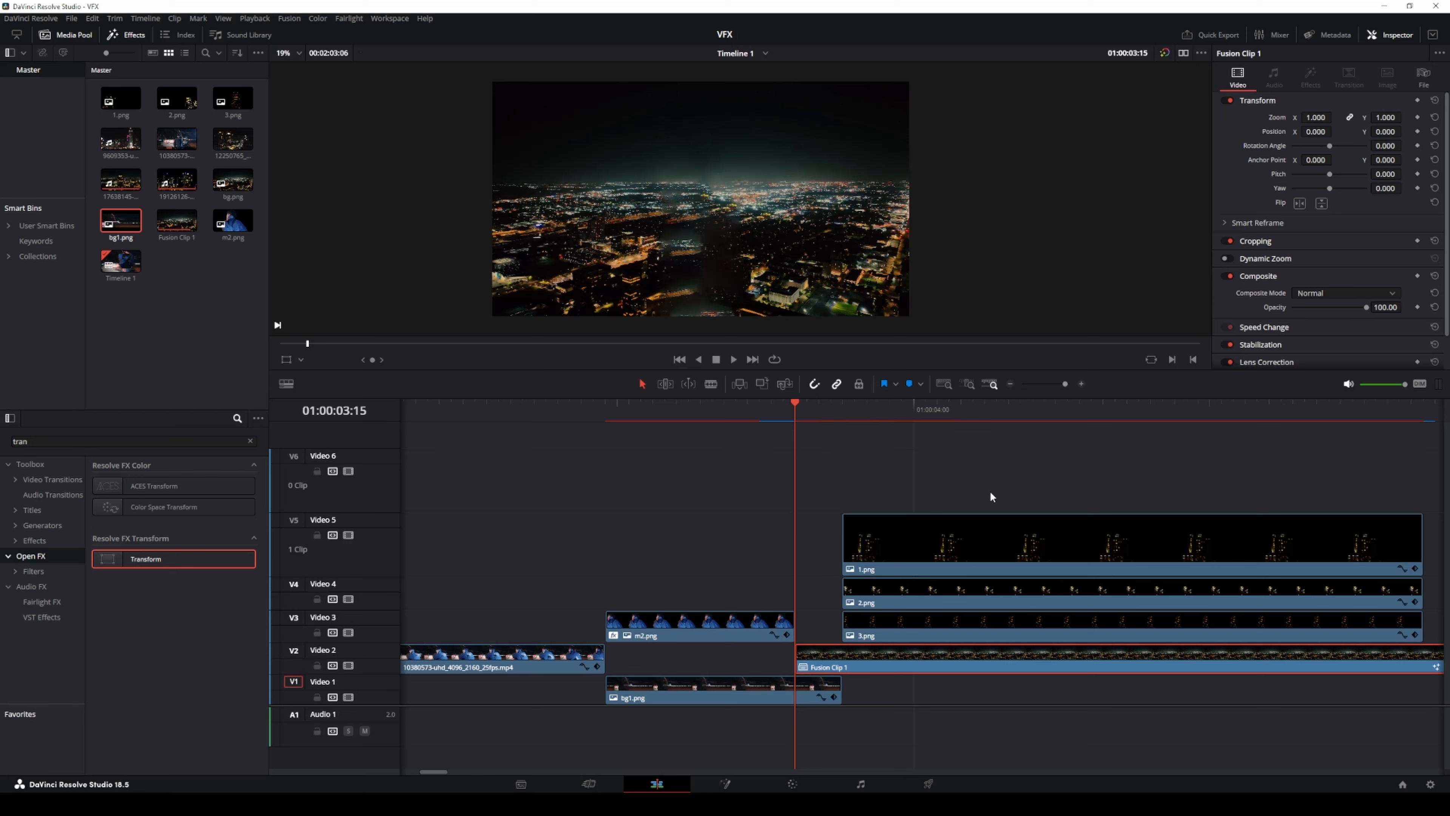
Set Fusion Clip 1's Position X to 2028 and keyframe its transform at 01:00:03:15.
{"action": "left_click_drag", "start_coordinate": [1315, 132], "coordinate": [1335, 132]}
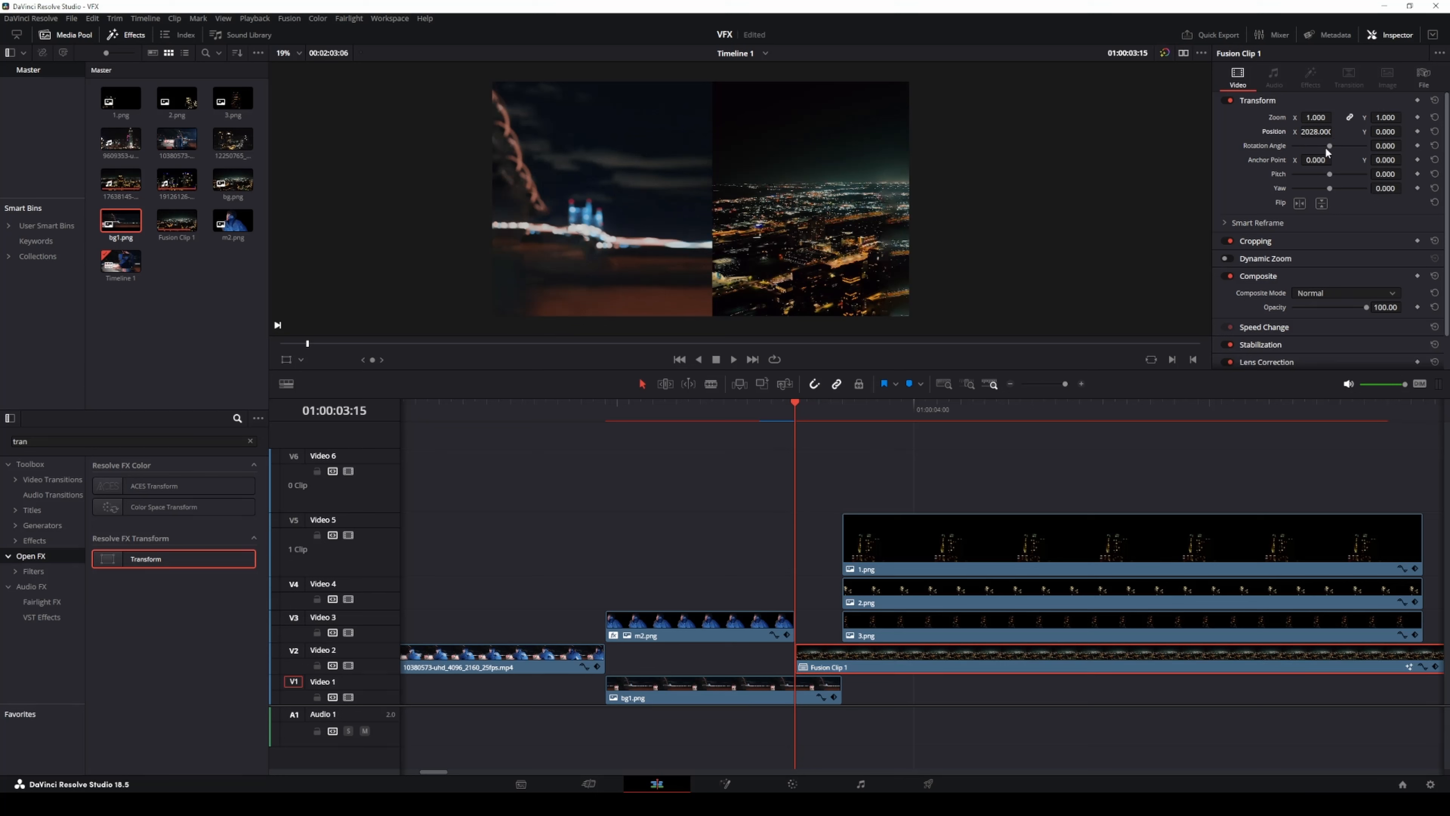
{"action": "left_click", "coordinate": [1418, 101]}
Move the three building layers up one track, start 1.png and 3.png at 01:00:03:15 and play the transition.
{"action": "left_click_drag", "start_coordinate": [931, 550], "coordinate": [929, 503]}
{"action": "left_click_drag", "start_coordinate": [930, 594], "coordinate": [887, 594]}
{"action": "left_click_drag", "start_coordinate": [929, 487], "coordinate": [882, 488]}
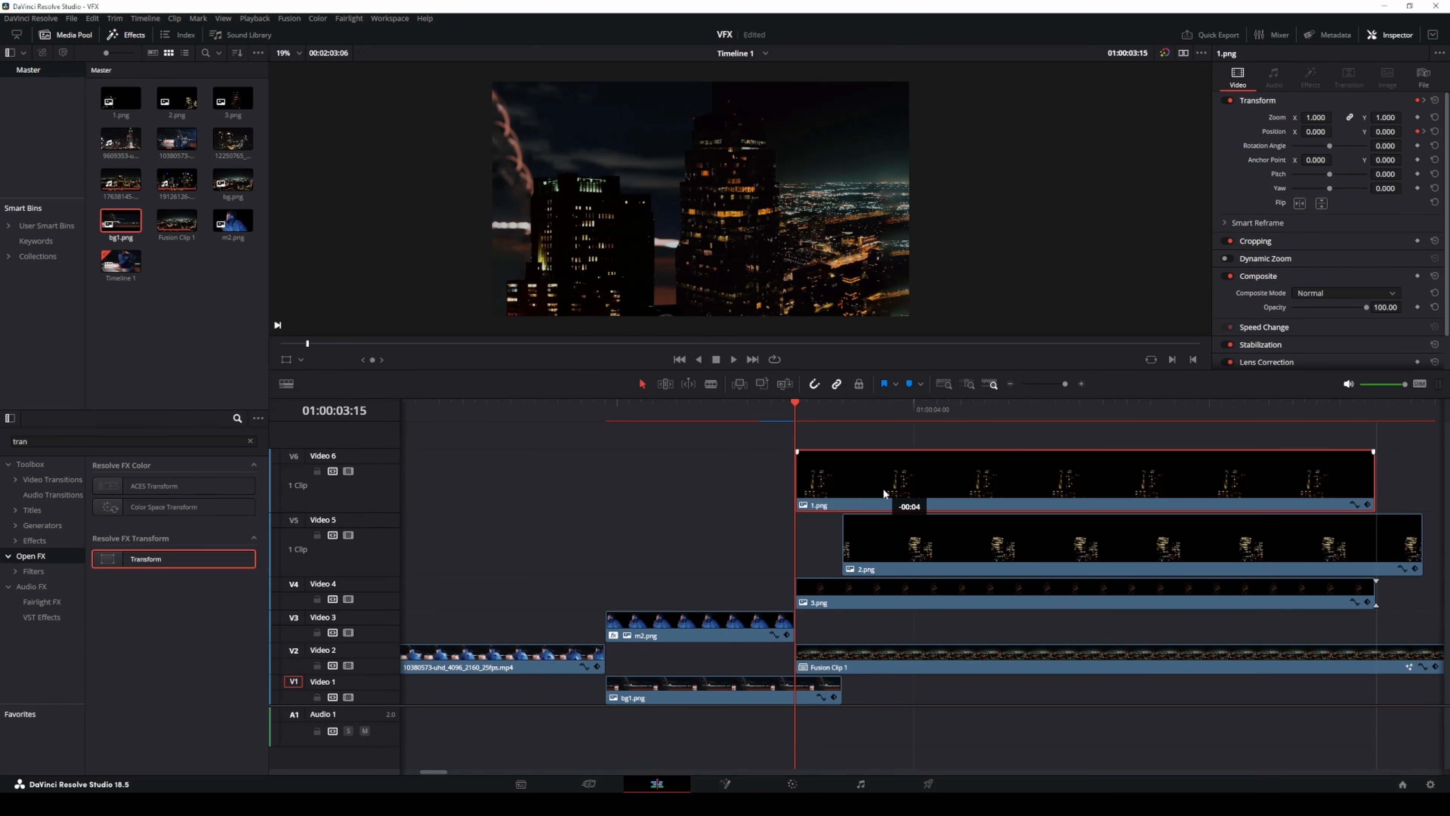
{"action": "left_click", "coordinate": [876, 594]}
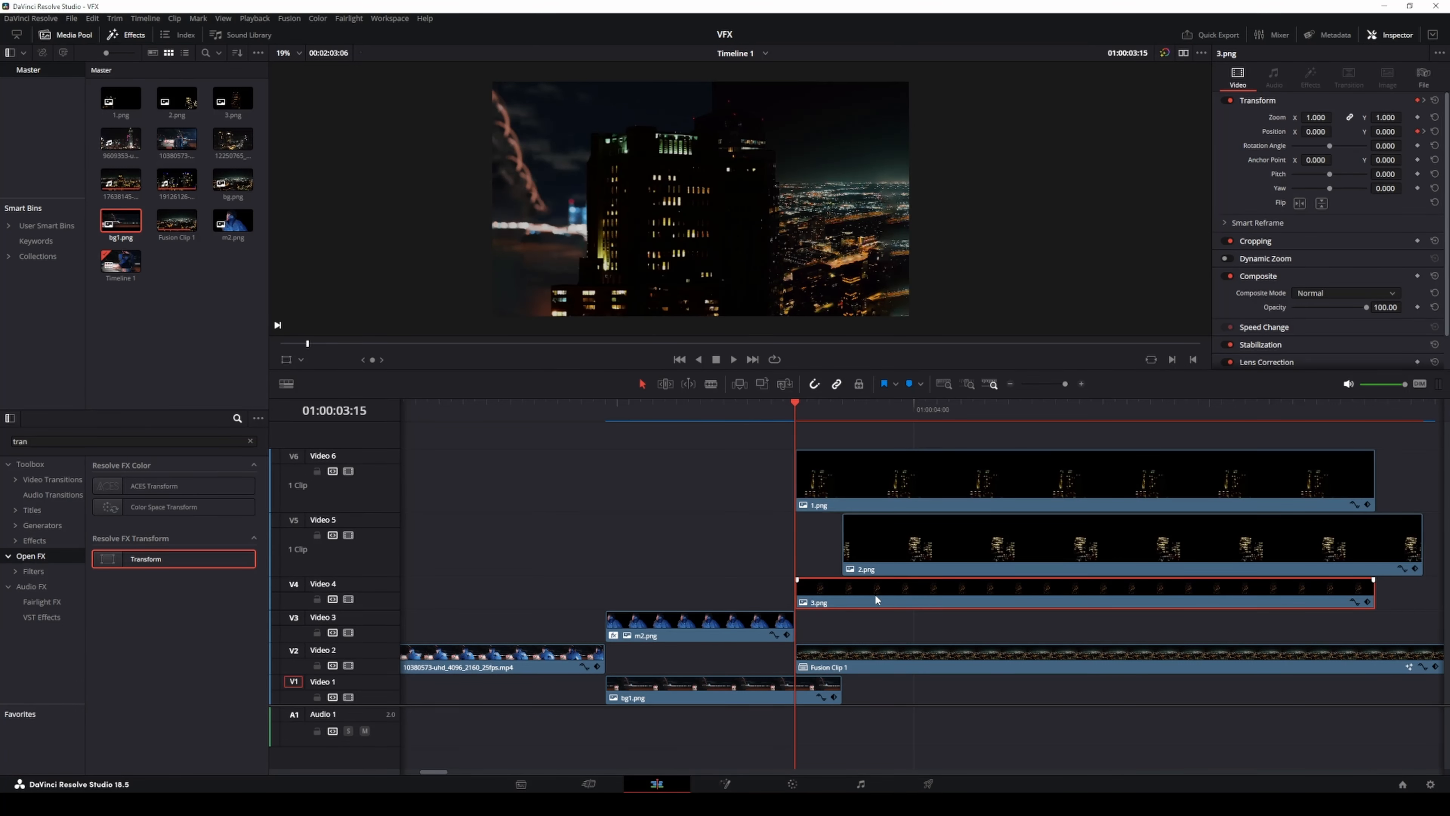
{"action": "key", "text": "space"}
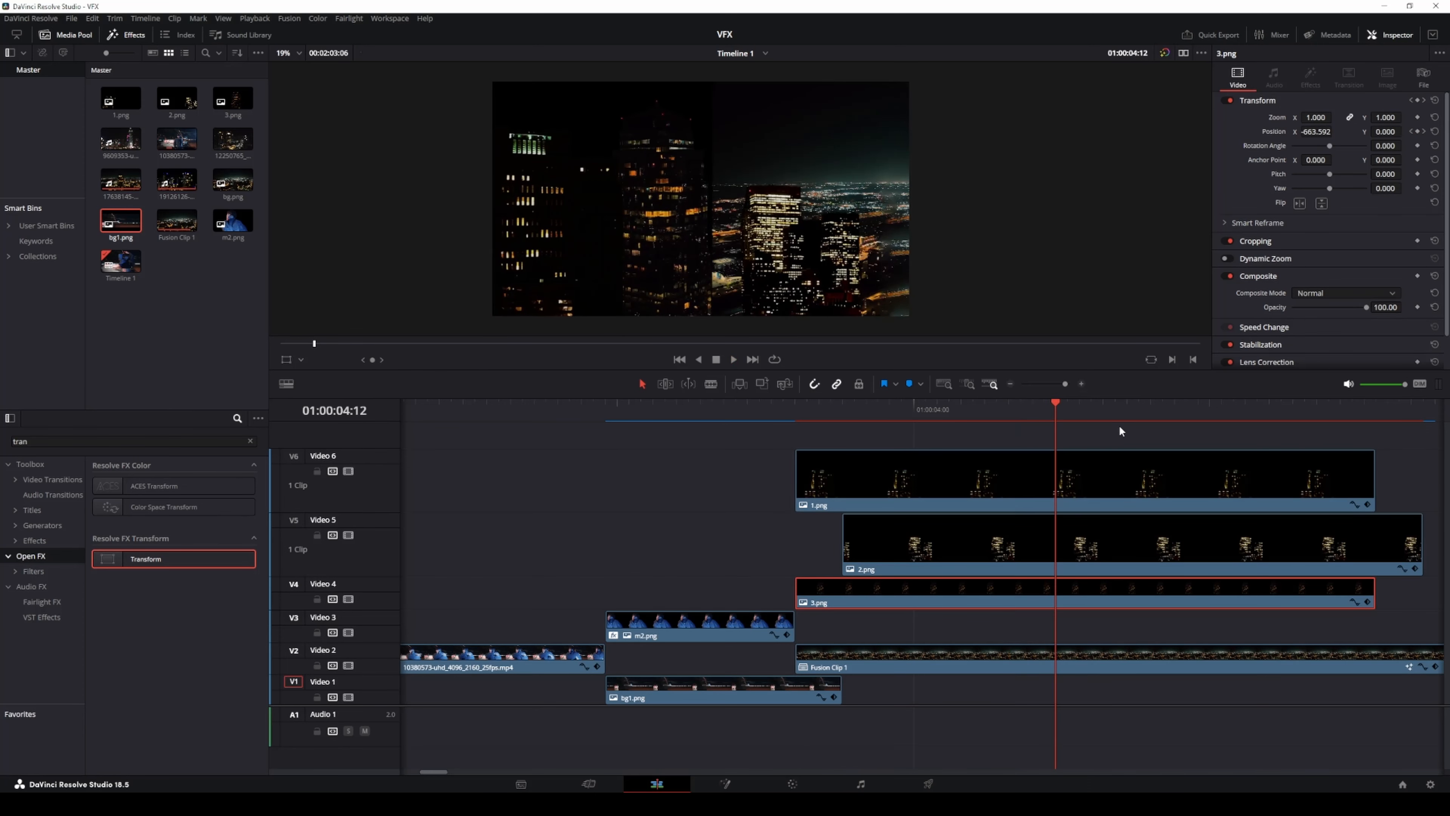
Set 2.png's Zoom to 1.340 and Position X to -358 at 01:00:03:19.
{"action": "left_click_drag", "start_coordinate": [1062, 399], "coordinate": [846, 427]}
{"action": "left_click", "coordinate": [863, 542]}
{"action": "left_click_drag", "start_coordinate": [1322, 135], "coordinate": [1216, 134]}
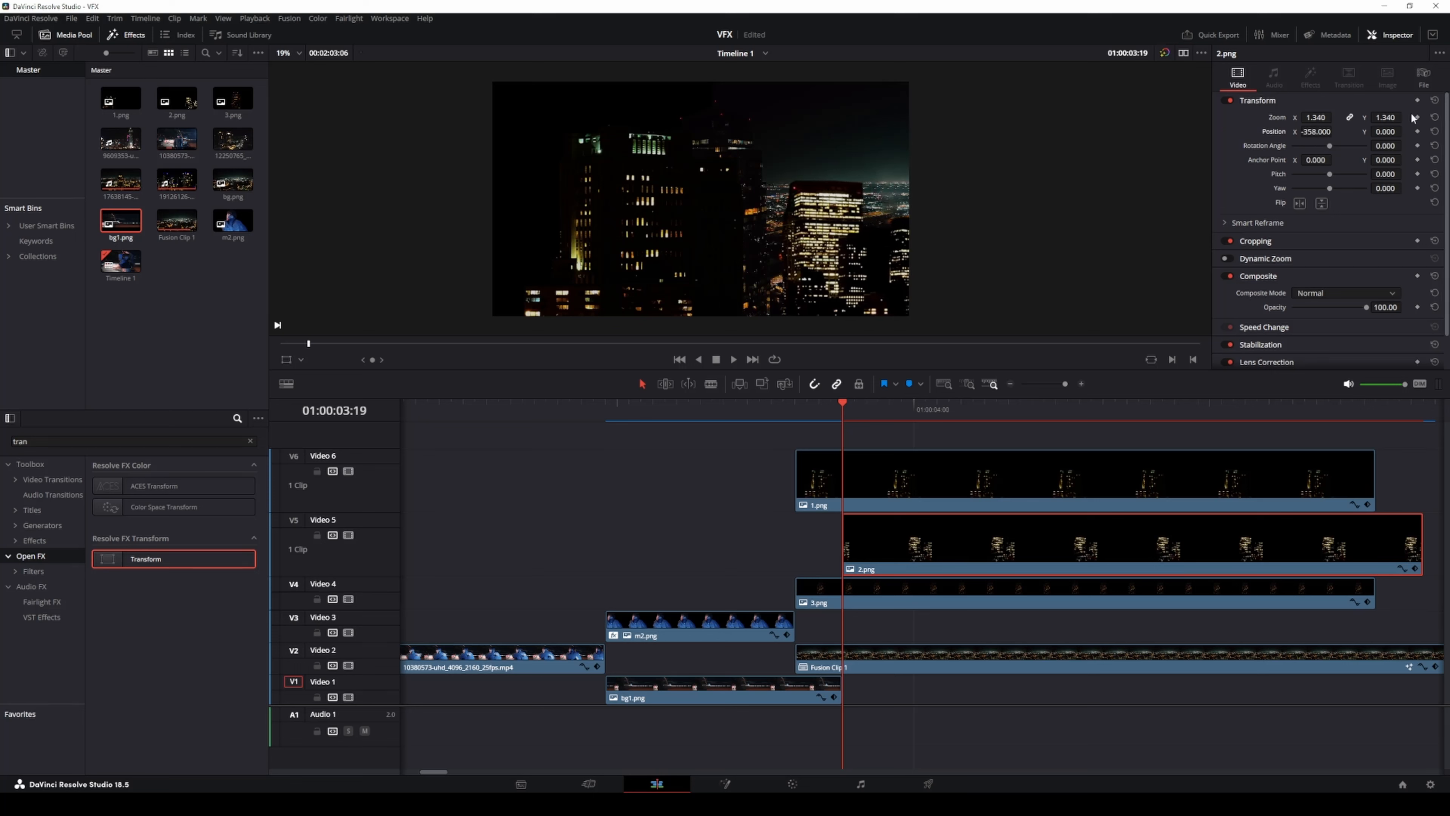
Adjust Fusion Clip 1's Position X at 01:00:05:08 to animate the city background.
{"action": "left_click_drag", "start_coordinate": [848, 399], "coordinate": [1299, 447]}
{"action": "left_click", "coordinate": [951, 658]}
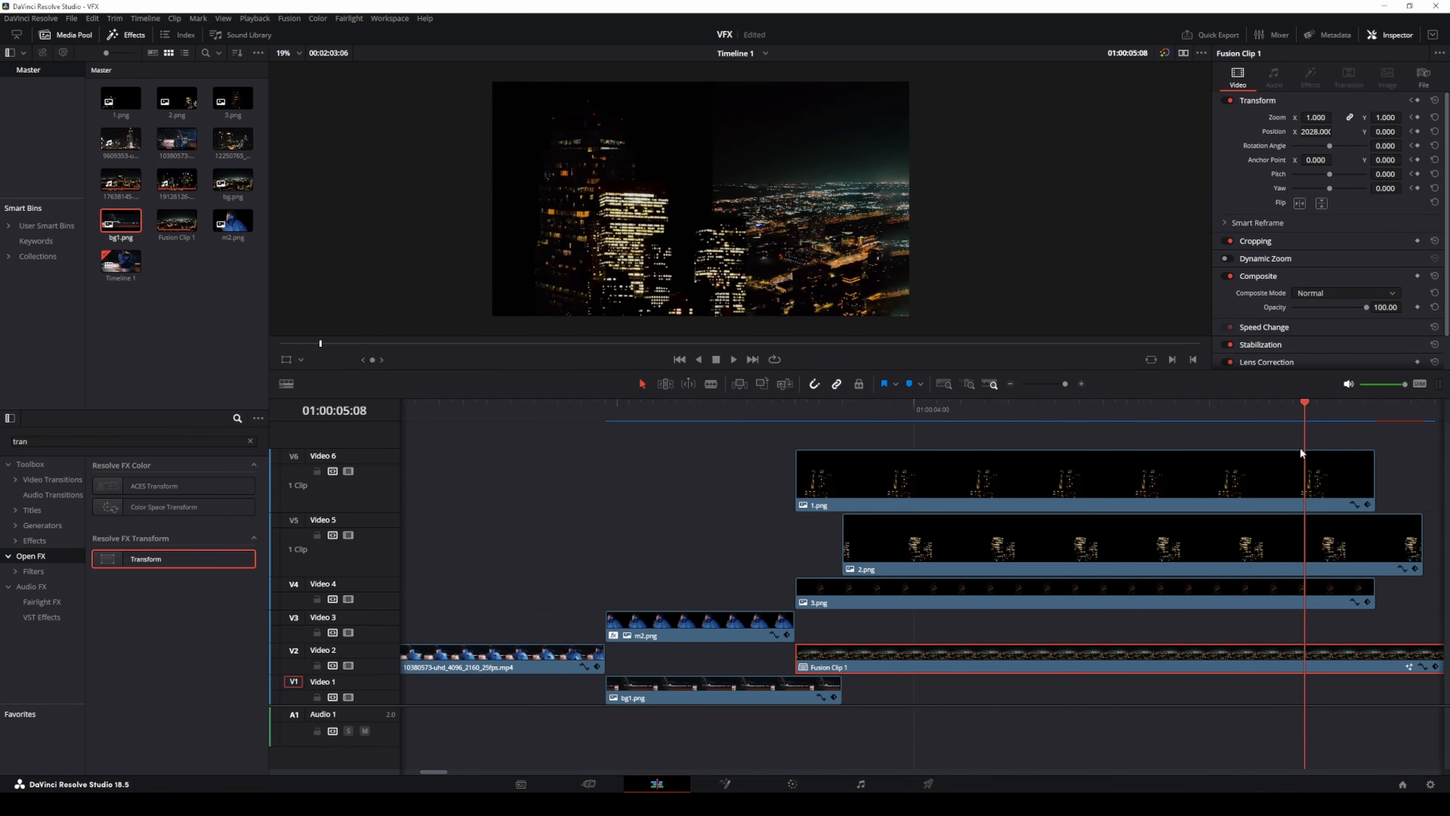
{"action": "mouse_move", "coordinate": [1318, 131]}
{"action": "left_mouse_down"}
{"action": "mouse_move", "coordinate": [1134, 131]}
{"action": "mouse_move", "coordinate": [1323, 133]}
{"action": "left_mouse_up"}
Extend the end of bg1.png further beneath the city layers and check the transition in playback.
{"action": "left_click_drag", "start_coordinate": [1301, 401], "coordinate": [795, 401]}
{"action": "left_click_drag", "start_coordinate": [841, 690], "coordinate": [916, 691]}
{"action": "key", "text": "space"}
{"action": "left_click_drag", "start_coordinate": [1105, 402], "coordinate": [1150, 401]}
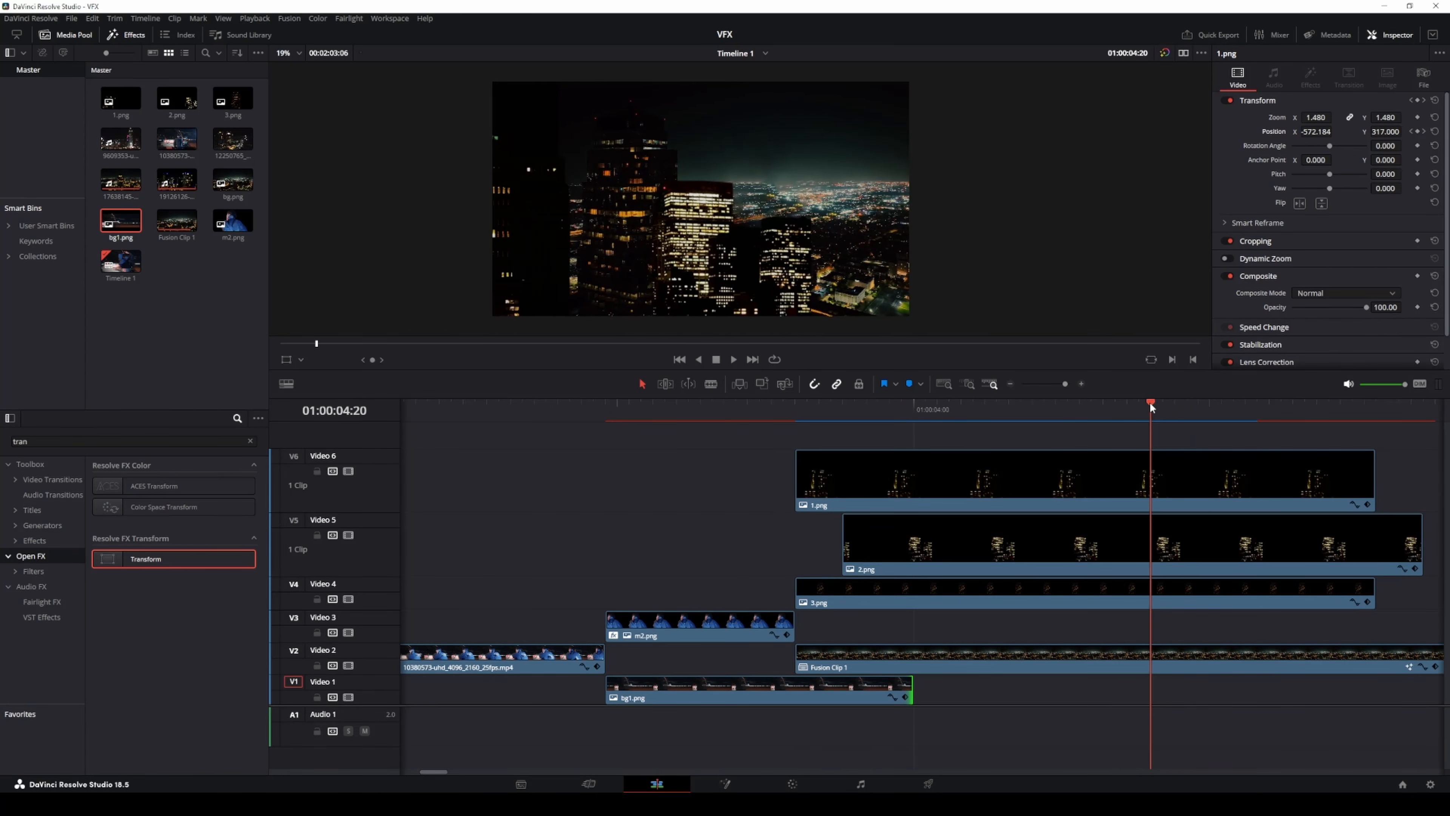
{"action": "left_click_drag", "start_coordinate": [912, 690], "coordinate": [990, 689]}
{"action": "left_click_drag", "start_coordinate": [1151, 404], "coordinate": [748, 417]}
{"action": "key", "text": "space"}
{"action": "left_click_drag", "start_coordinate": [1077, 411], "coordinate": [1020, 406]}
{"action": "left_click_drag", "start_coordinate": [985, 689], "coordinate": [1055, 689]}
{"action": "left_click", "coordinate": [1056, 404]}
{"action": "left_click_drag", "start_coordinate": [1038, 410], "coordinate": [1091, 407]}
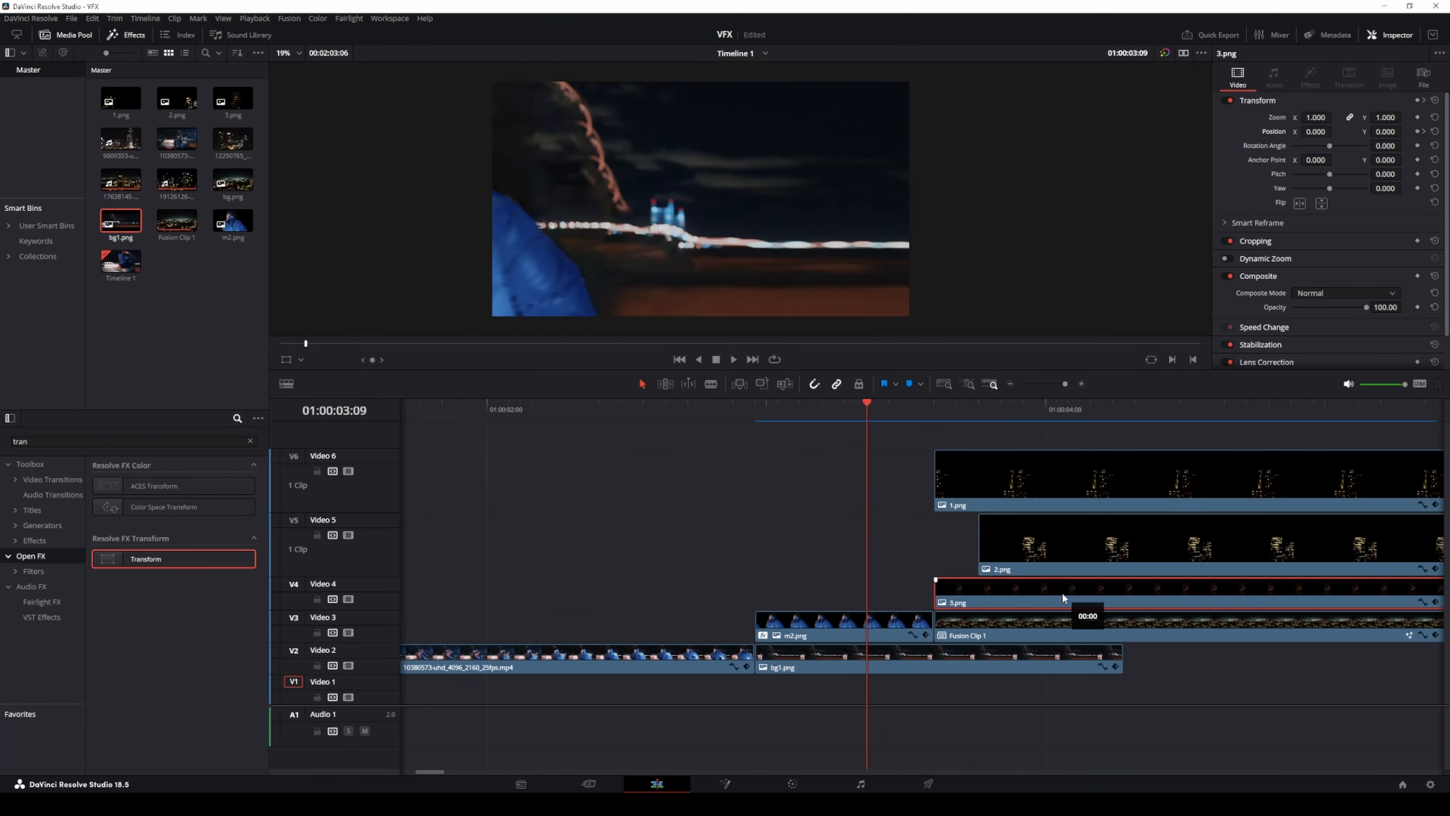
Start 3.png at 01:00:03:09 and 1.png at 01:00:03:05, move m2.png to Video 7 above the city layers, and preview.
{"action": "left_click_drag", "start_coordinate": [1061, 592], "coordinate": [1020, 596]}
{"action": "left_click_drag", "start_coordinate": [985, 489], "coordinate": [875, 492]}
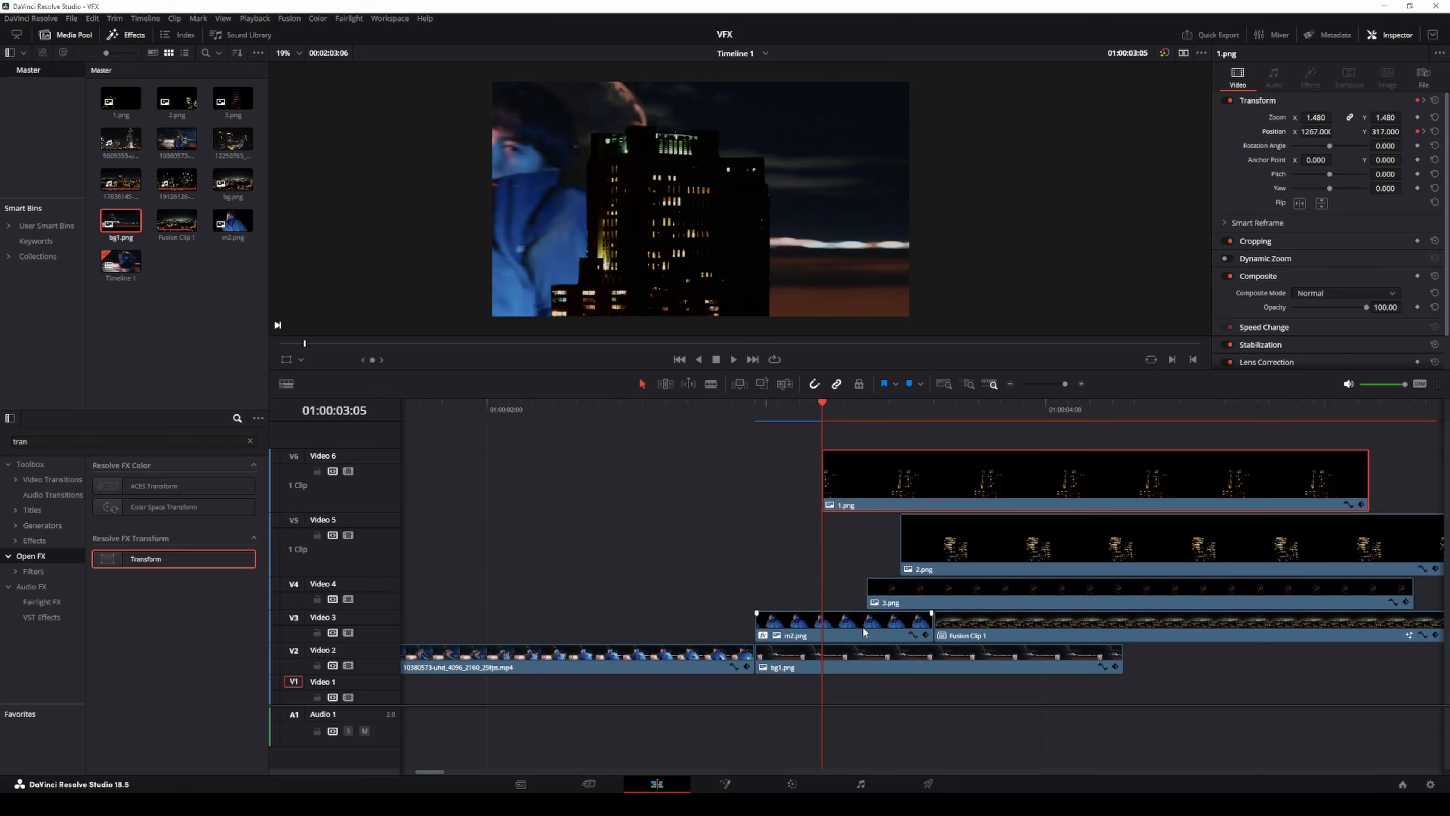
{"action": "left_click_drag", "start_coordinate": [865, 631], "coordinate": [842, 490]}
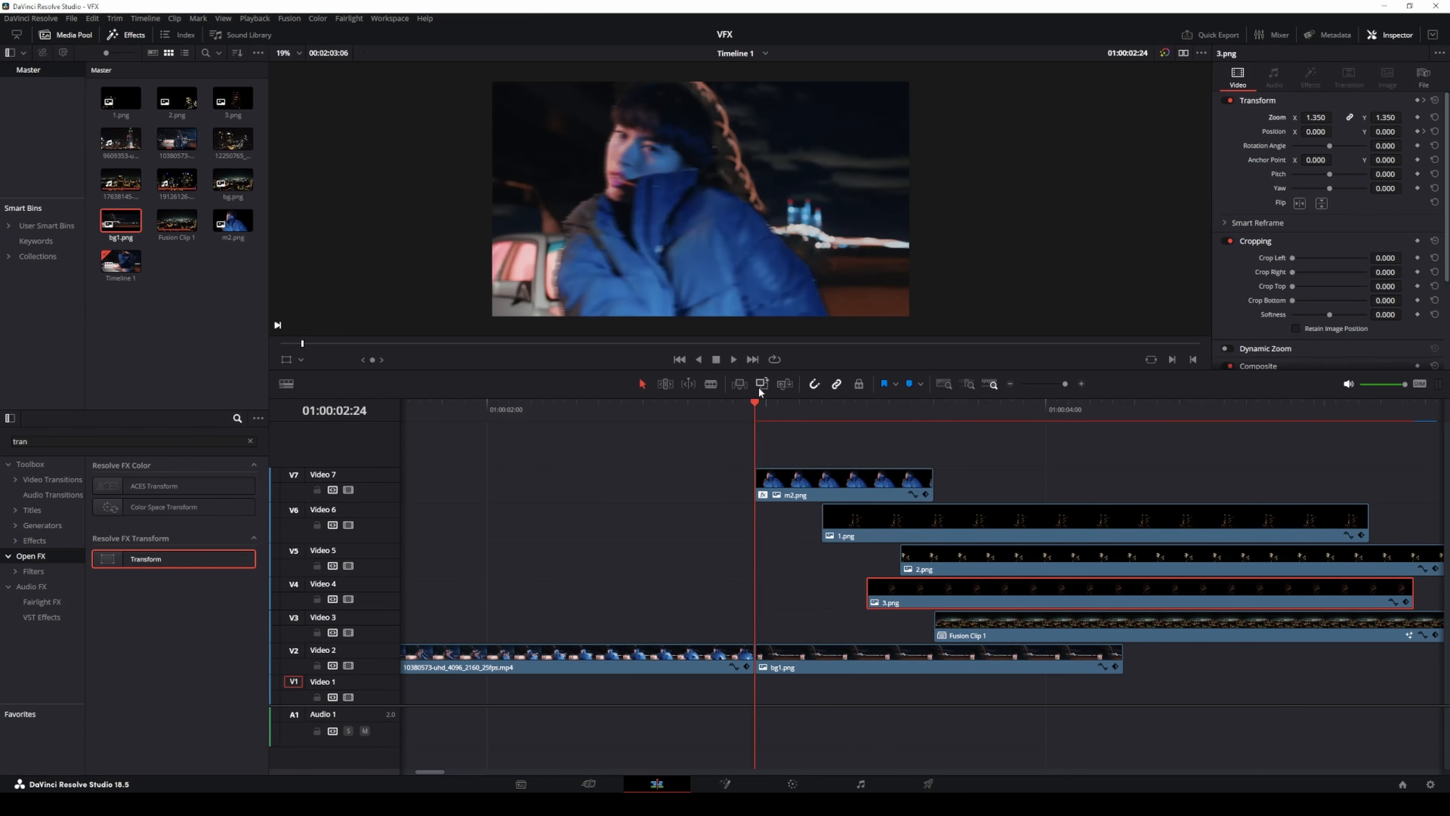
{"action": "key", "text": "space"}
Show 3.png's Transform keyframes and move its ending Position keyframe earlier to 01:00:04:04.
{"action": "left_click", "coordinate": [1315, 404]}
{"action": "left_click_drag", "start_coordinate": [1314, 404], "coordinate": [1086, 422]}
{"action": "left_click", "coordinate": [1406, 601]}
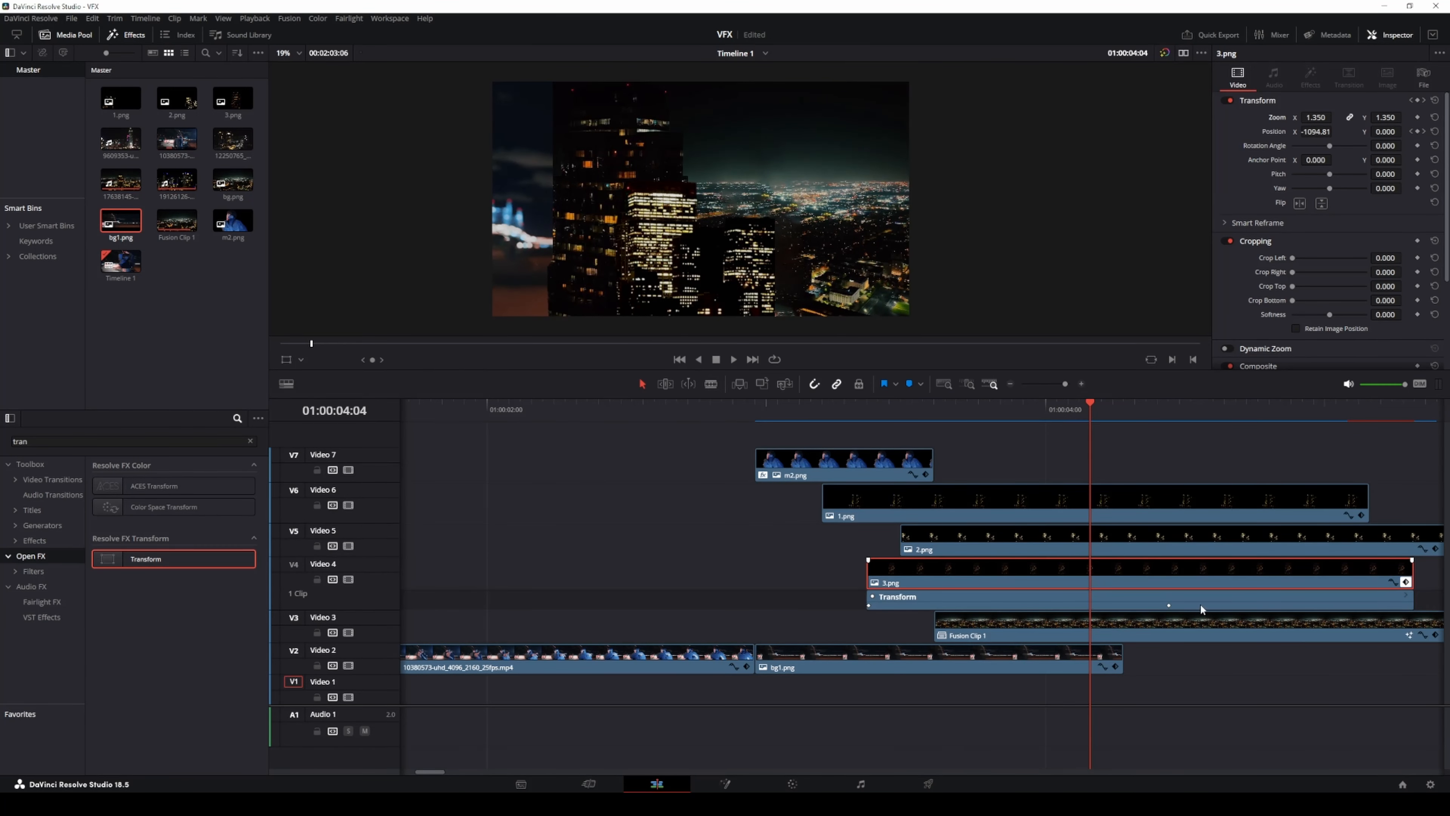
{"action": "left_click_drag", "start_coordinate": [1168, 605], "coordinate": [1091, 604]}
{"action": "left_click_drag", "start_coordinate": [1336, 132], "coordinate": [1336, 132]}
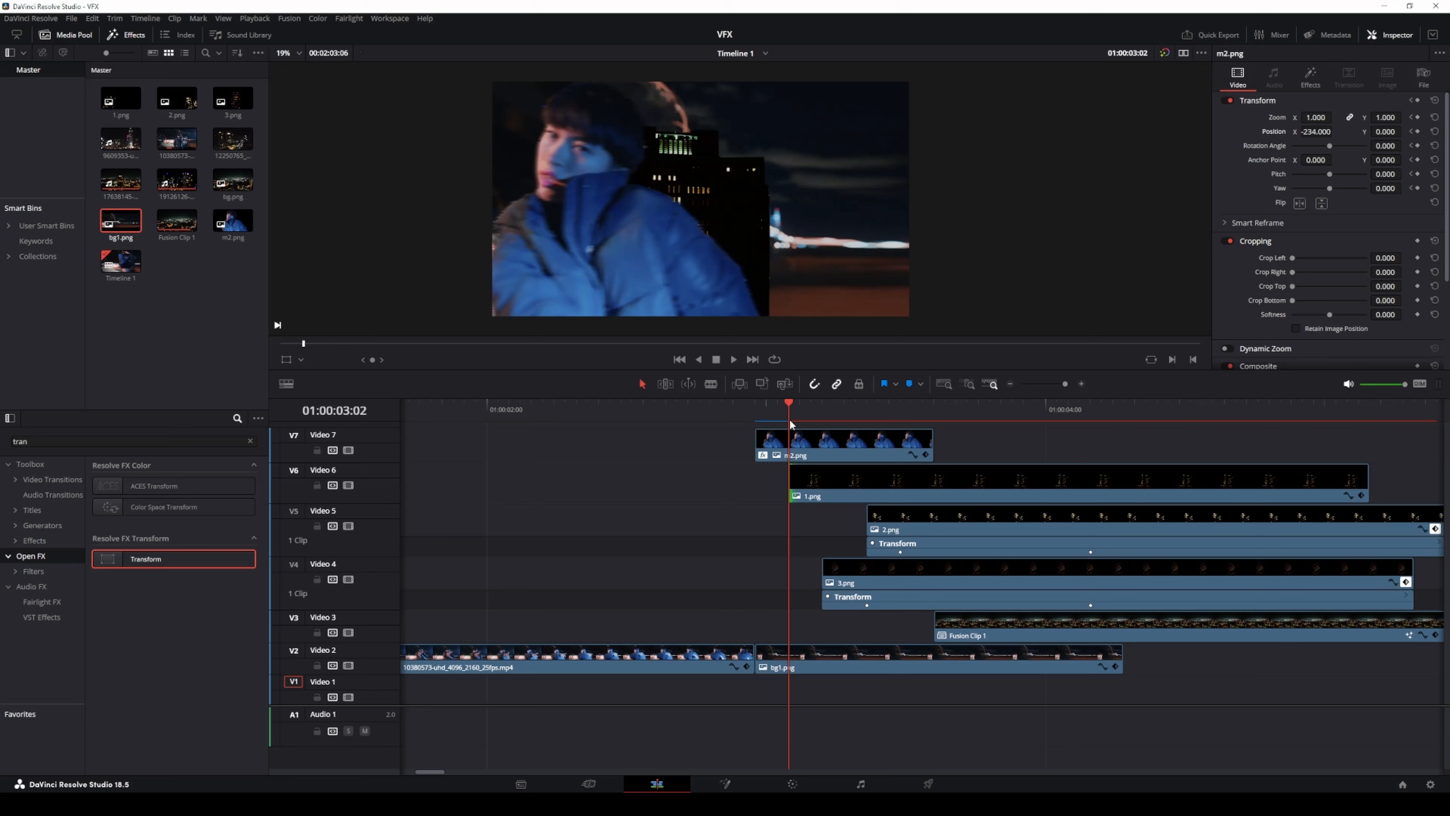
Set 1.png's Position X to 2028 at 01:00:03:02, then collapse the keyframe tracks and preview the transition.
{"action": "left_click", "coordinate": [1237, 509]}
{"action": "left_click", "coordinate": [1362, 491]}
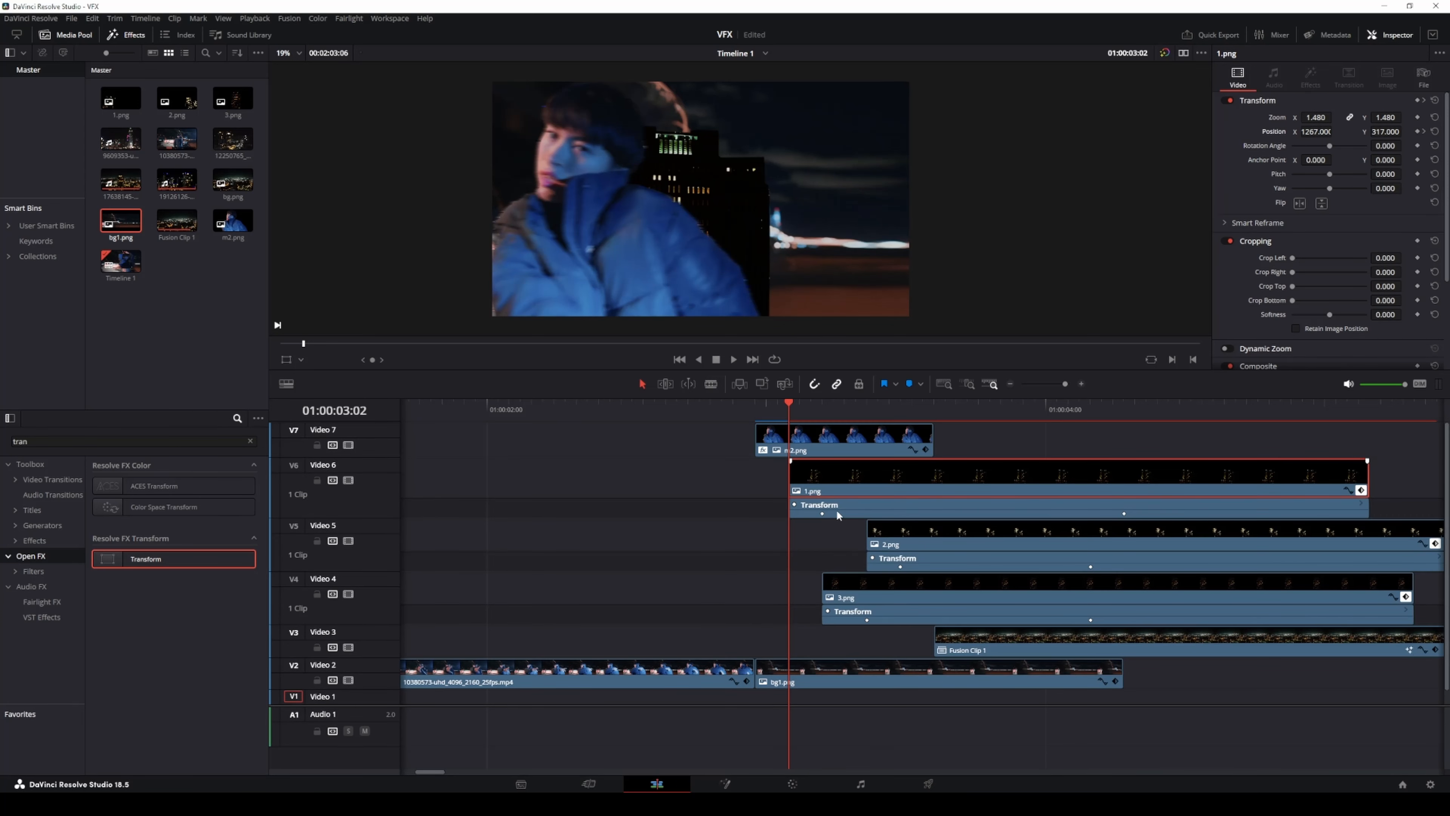
{"action": "left_click_drag", "start_coordinate": [1317, 132], "coordinate": [1317, 131]}
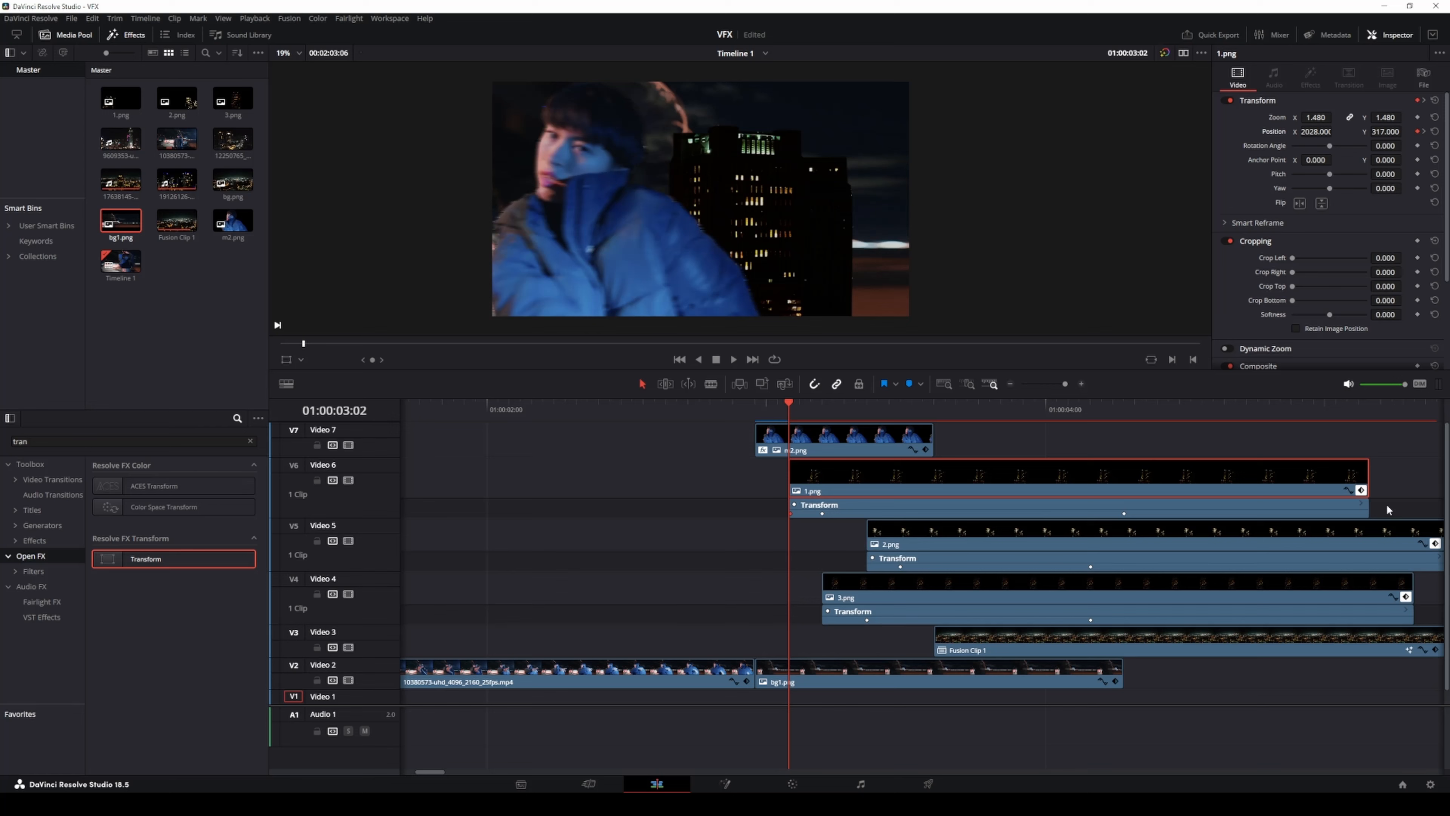
{"action": "left_click_drag", "start_coordinate": [790, 407], "coordinate": [676, 437]}
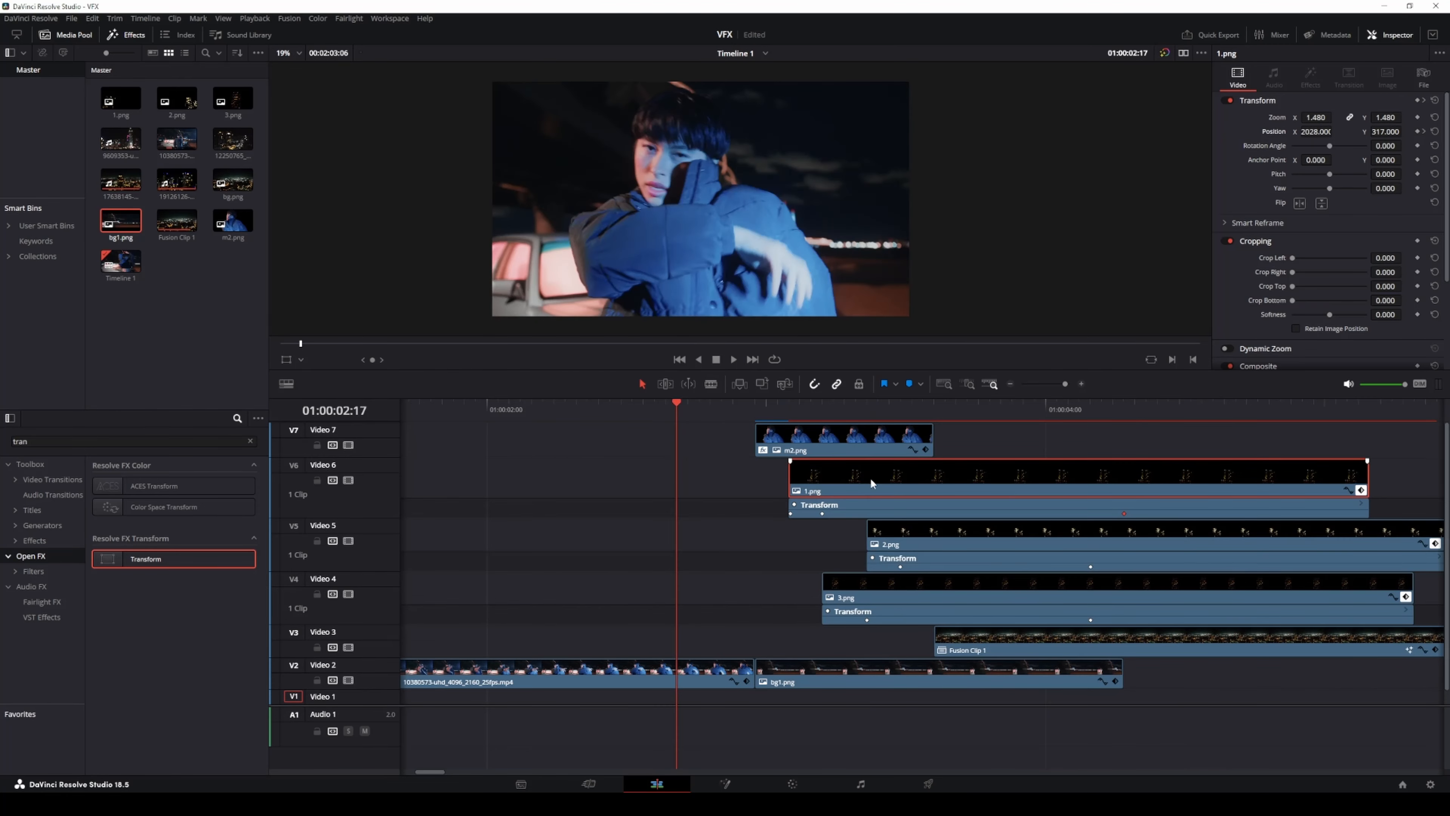
{"action": "left_click", "coordinate": [1361, 491]}
{"action": "left_click", "coordinate": [1407, 582]}
{"action": "left_click", "coordinate": [1436, 549]}
{"action": "key", "text": "space"}
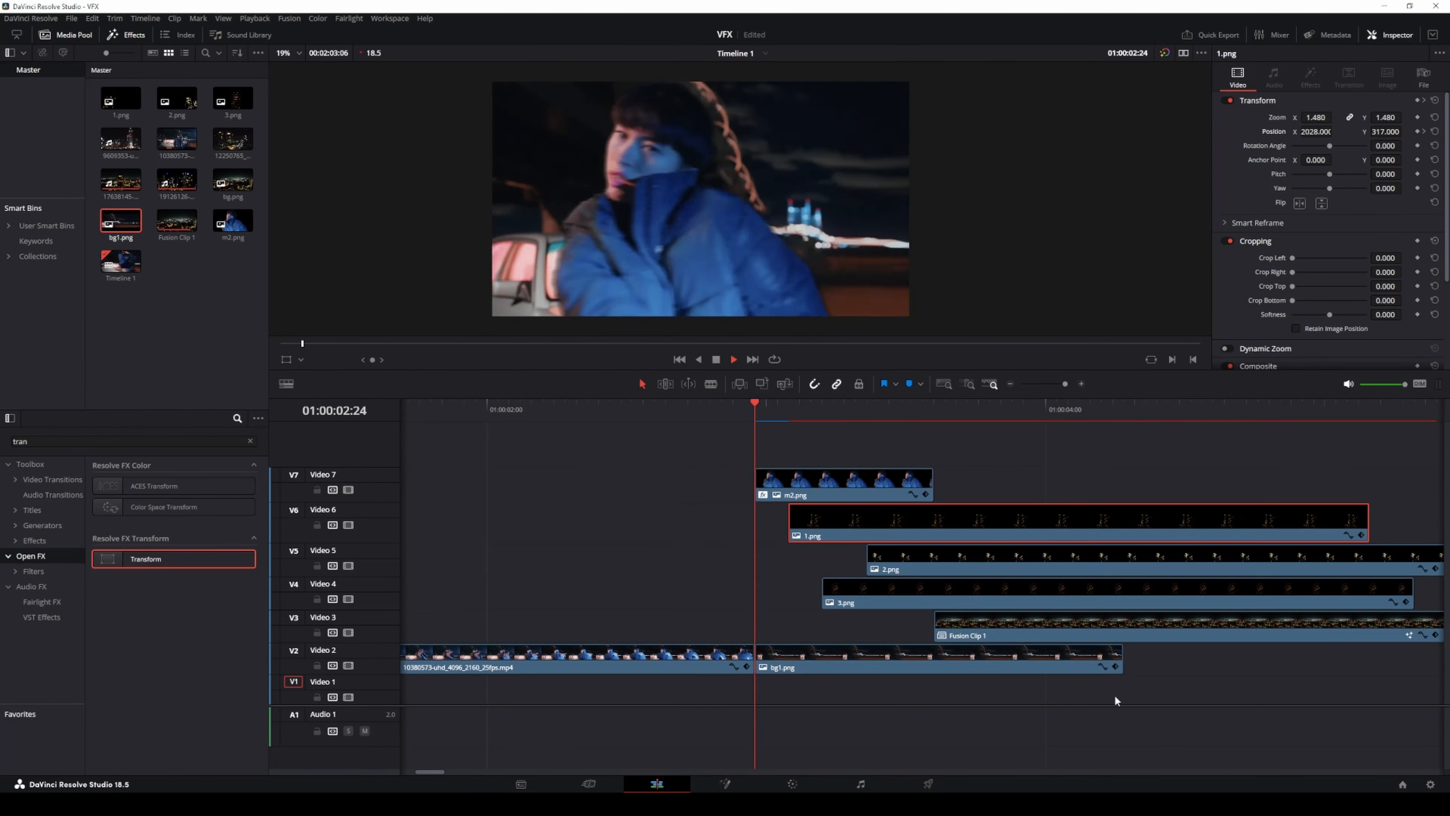
{"action": "key", "text": "space"}
Place 19126126-uhd_3840_2160_60fps.mp4 on Video 4 at 01:00:04:00, above Fusion Clip 1, with crop Softness 100.
{"action": "left_click_drag", "start_coordinate": [1182, 410], "coordinate": [934, 420]}
{"action": "scroll", "coordinate": [893, 493], "scroll_direction": "down", "scroll_amount": 5}
{"action": "left_click_drag", "start_coordinate": [902, 650], "coordinate": [904, 601]}
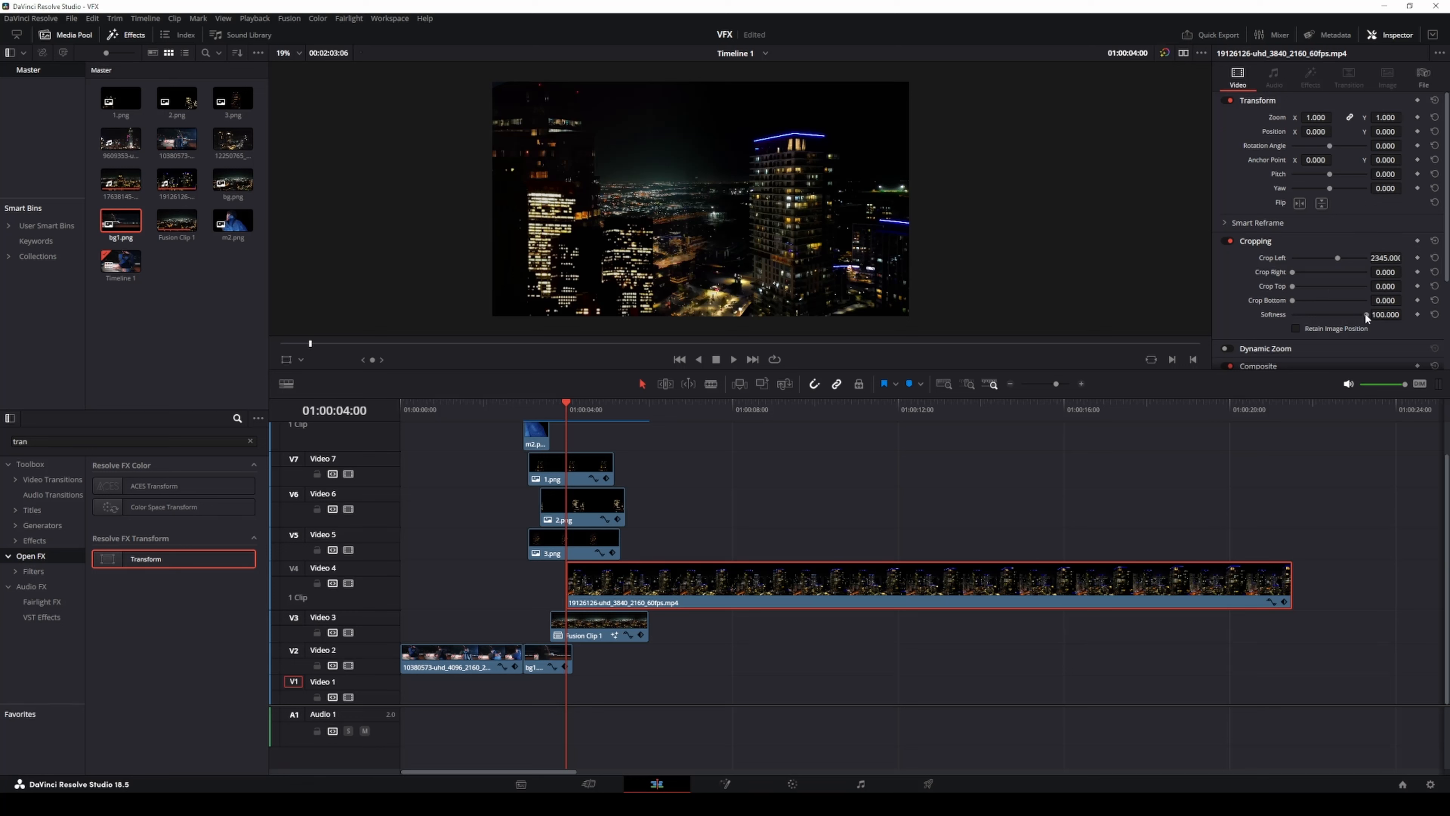
Keyframe the new city clip's Crop Left from 1964 at its start to about 1085 at 01:00:04:14 and preview.
{"action": "left_click_drag", "start_coordinate": [1339, 259], "coordinate": [1330, 258]}
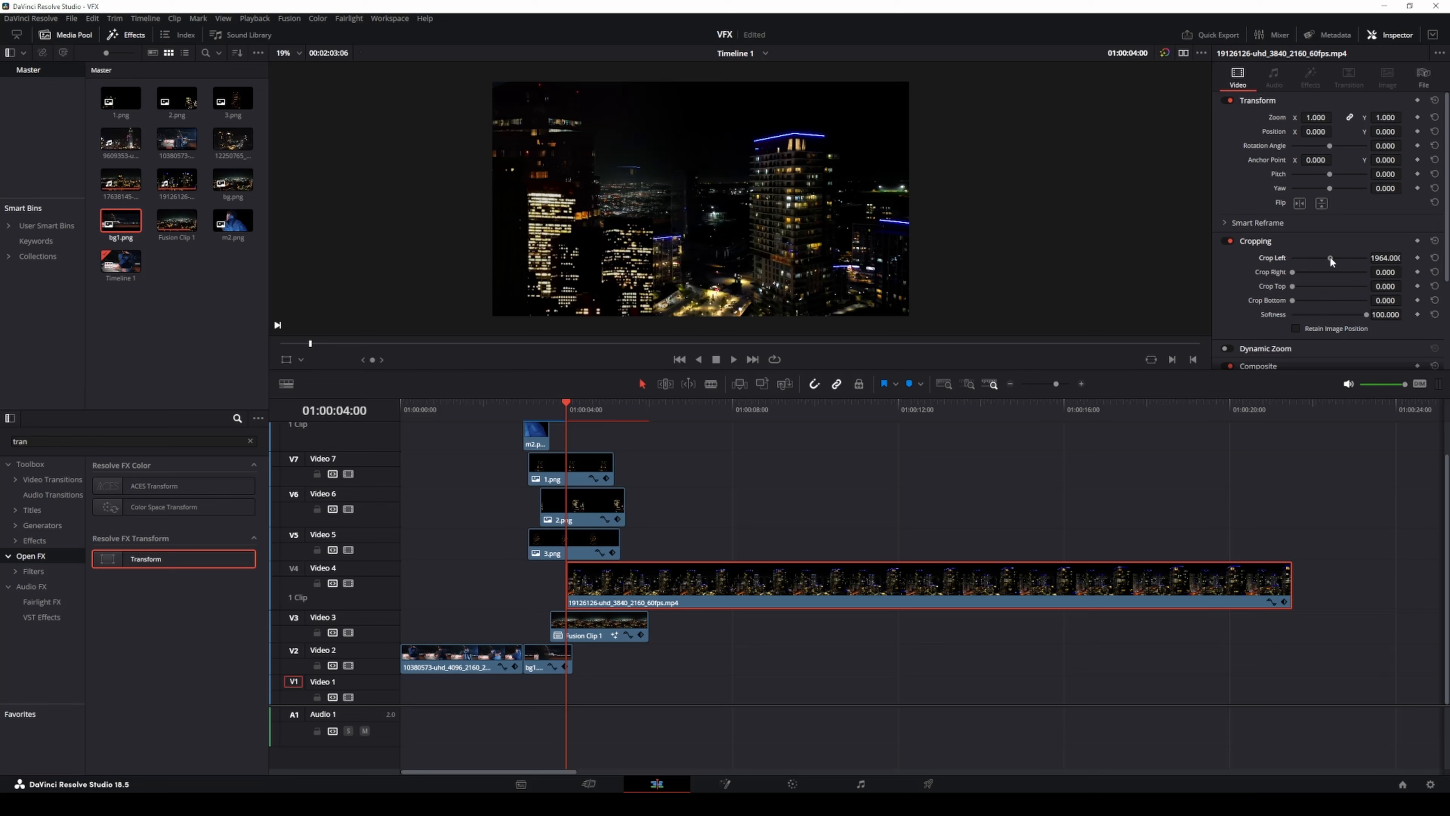
{"action": "left_click", "coordinate": [1418, 241]}
{"action": "left_click_drag", "start_coordinate": [566, 402], "coordinate": [575, 403]}
{"action": "scroll", "coordinate": [843, 463], "scroll_direction": "up", "scroll_amount": 3}
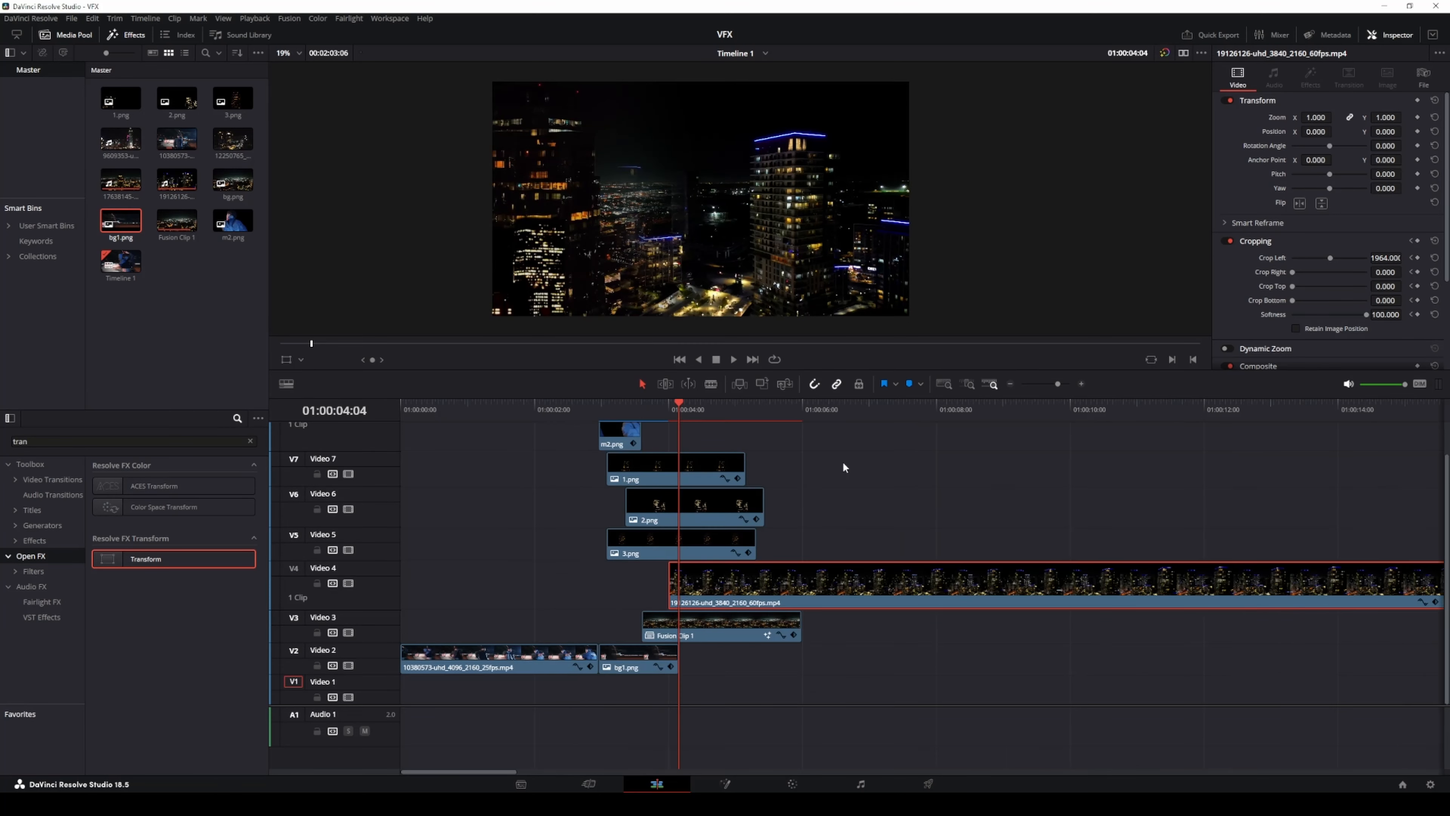
{"action": "scroll", "coordinate": [843, 462], "scroll_direction": "up", "scroll_amount": 2}
{"action": "left_click_drag", "start_coordinate": [893, 401], "coordinate": [938, 401]}
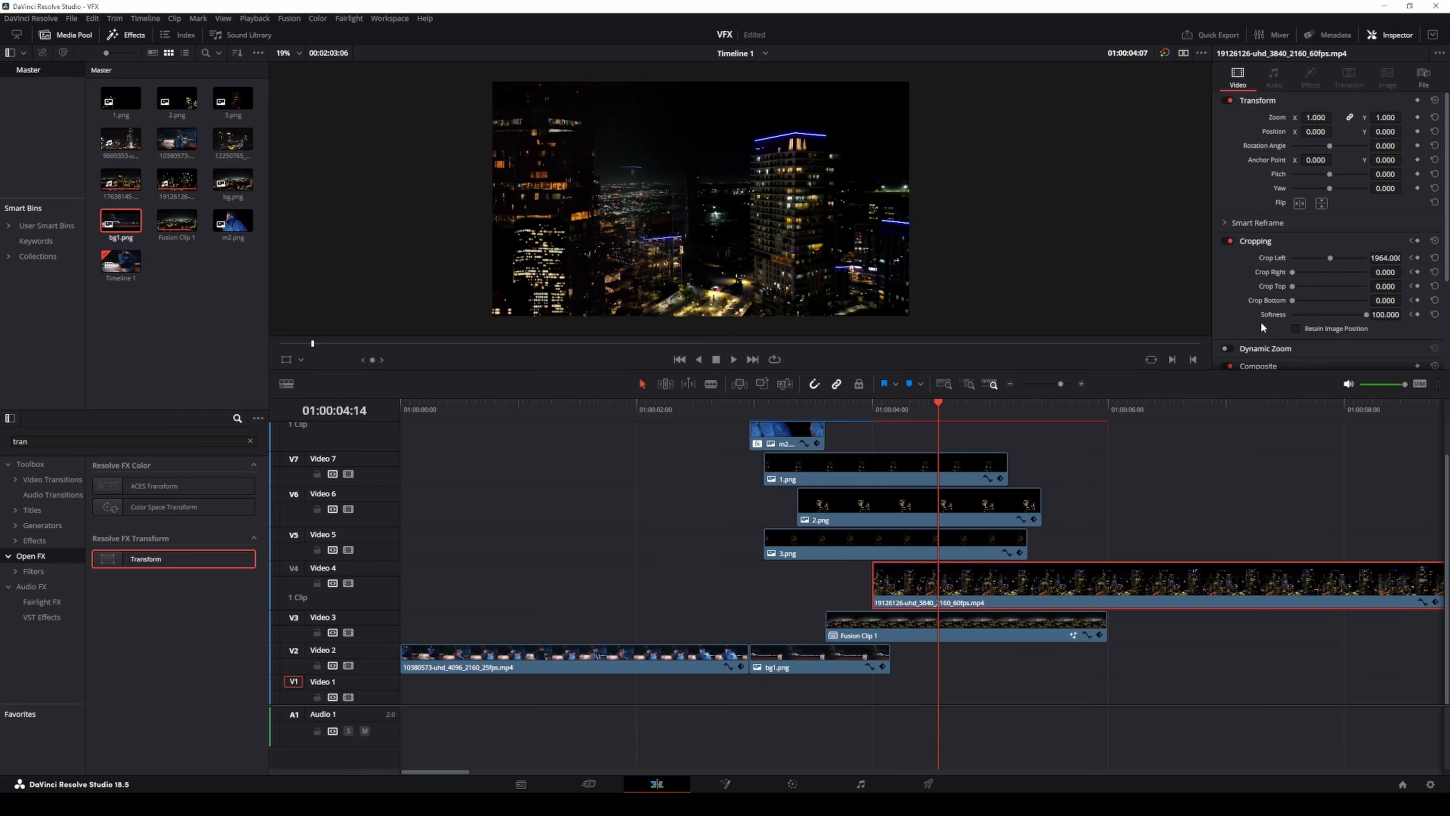
{"action": "left_click_drag", "start_coordinate": [1331, 258], "coordinate": [1314, 258]}
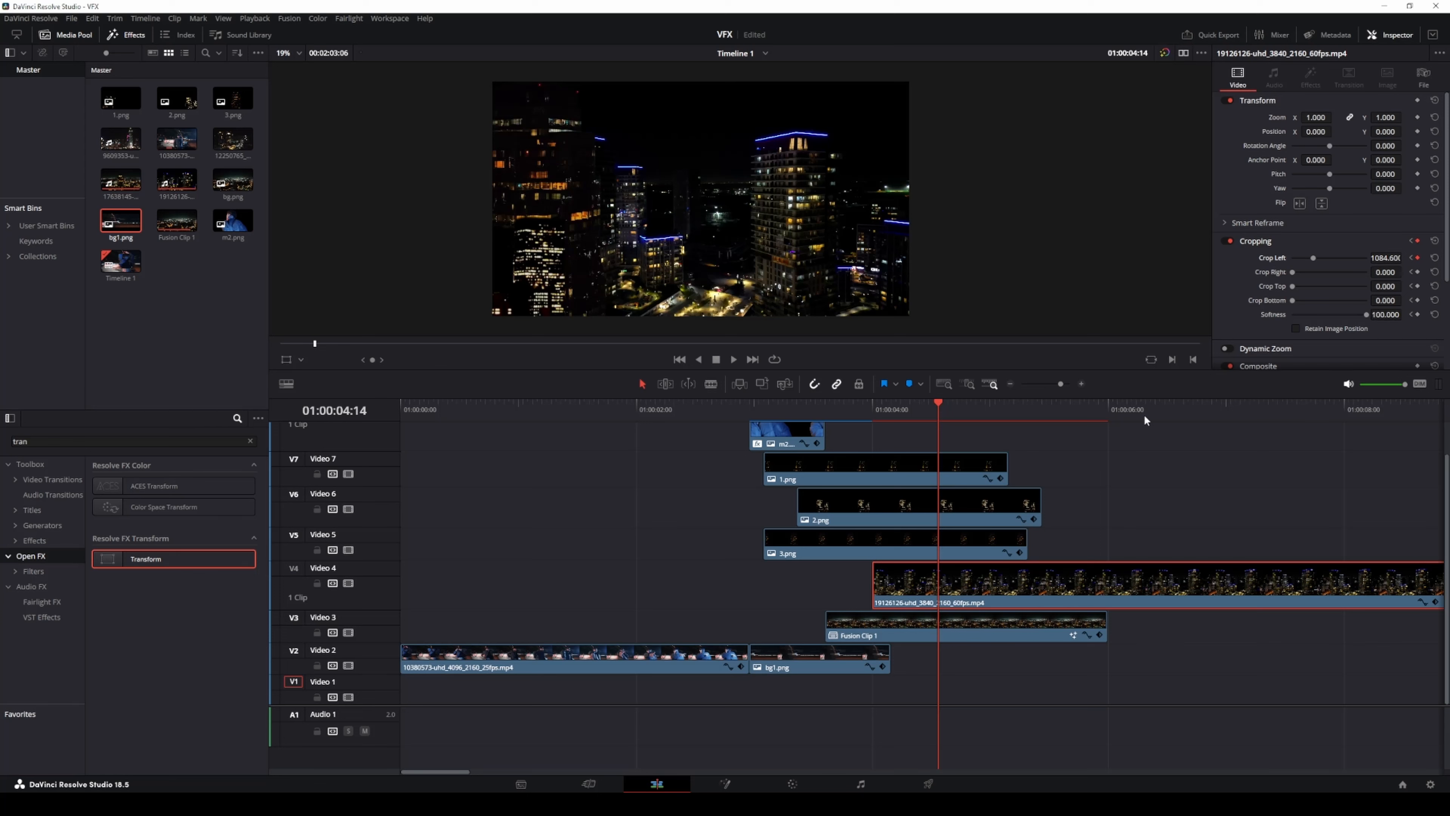
{"action": "left_click_drag", "start_coordinate": [862, 403], "coordinate": [731, 404]}
{"action": "key", "text": "space"}
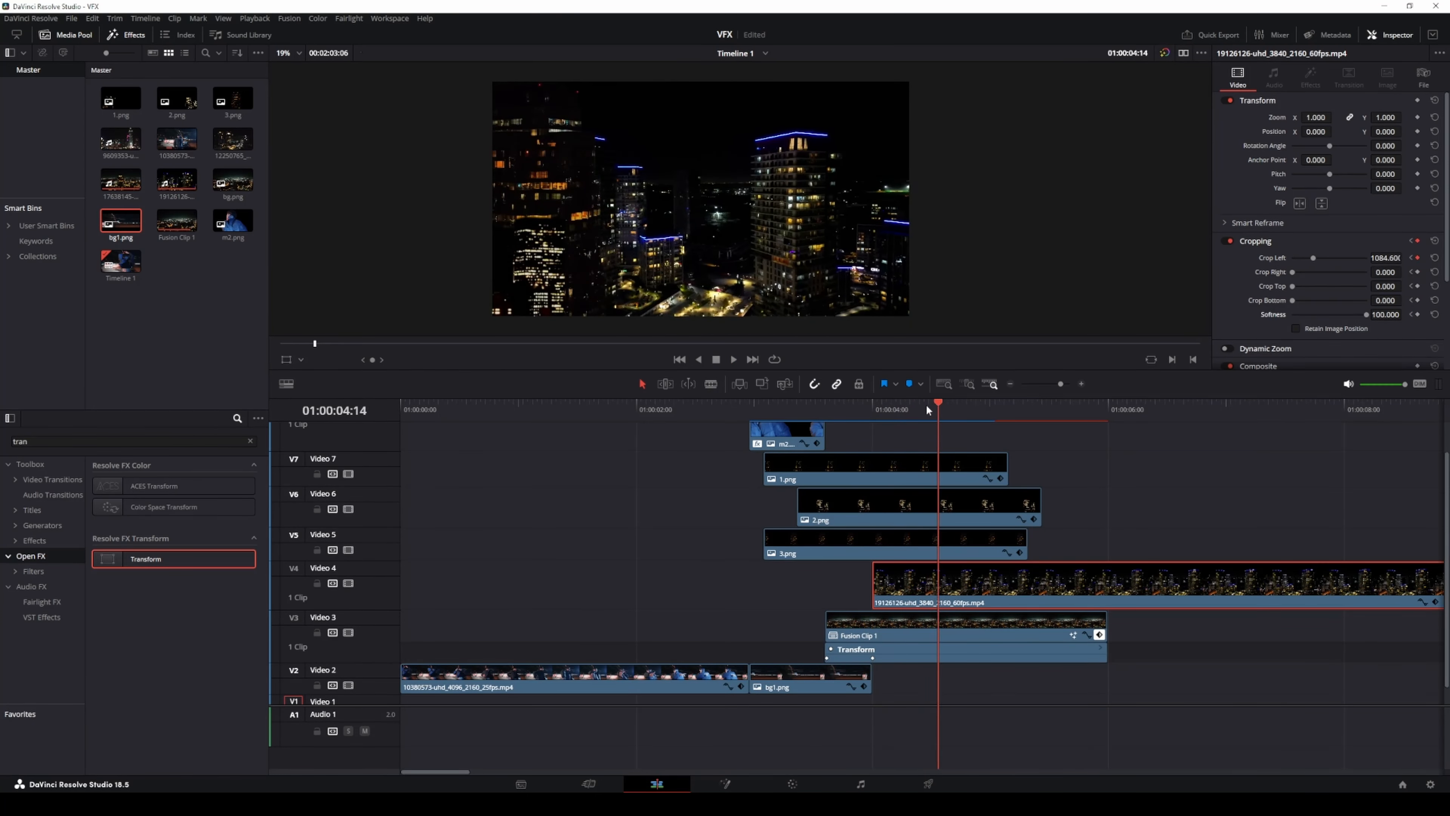
Set 3.png's Position X to -2928 at 01:00:04:00.
{"action": "left_click_drag", "start_coordinate": [926, 403], "coordinate": [879, 415]}
{"action": "left_click", "coordinate": [996, 555]}
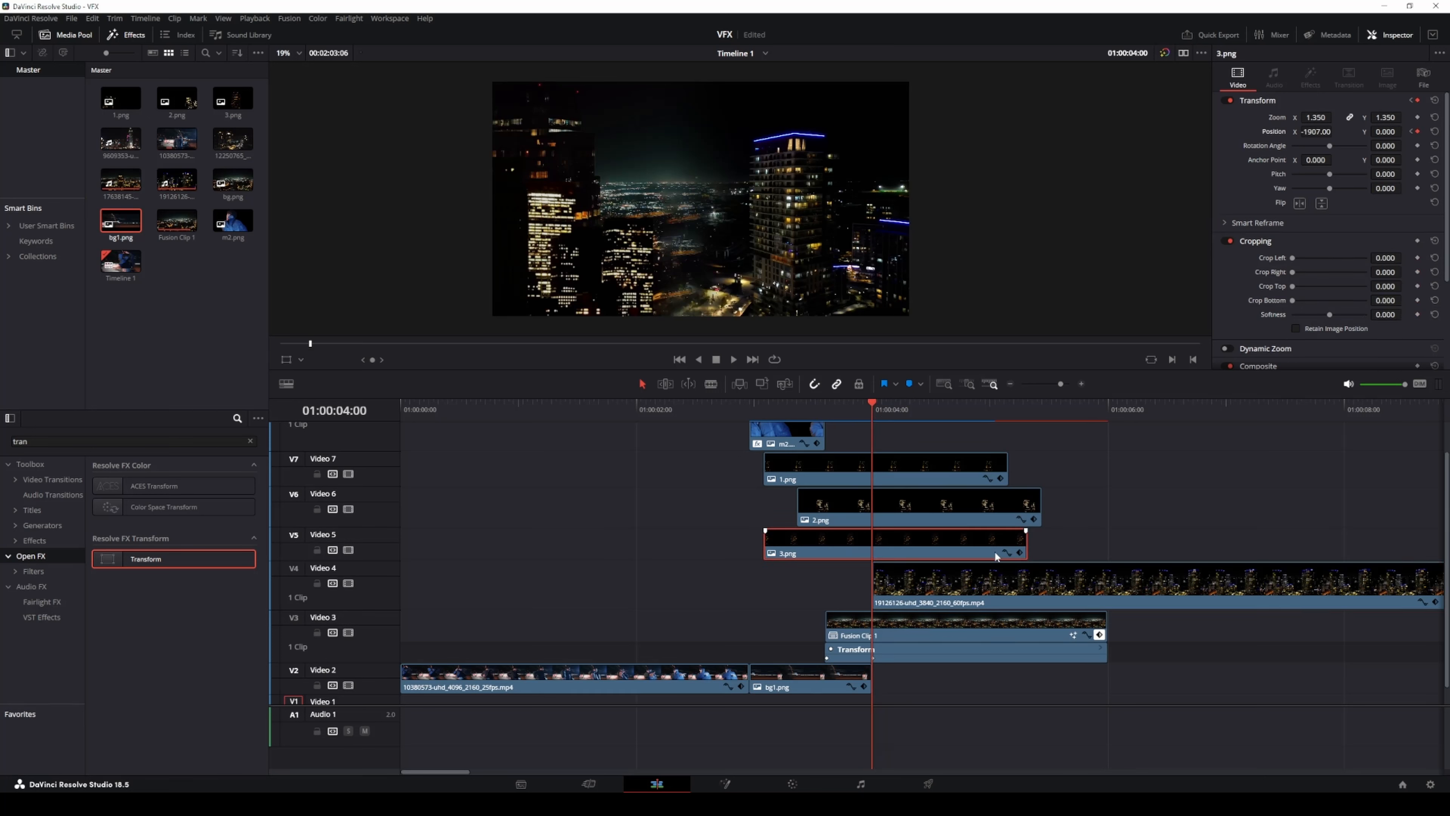
{"action": "left_click", "coordinate": [1020, 553]}
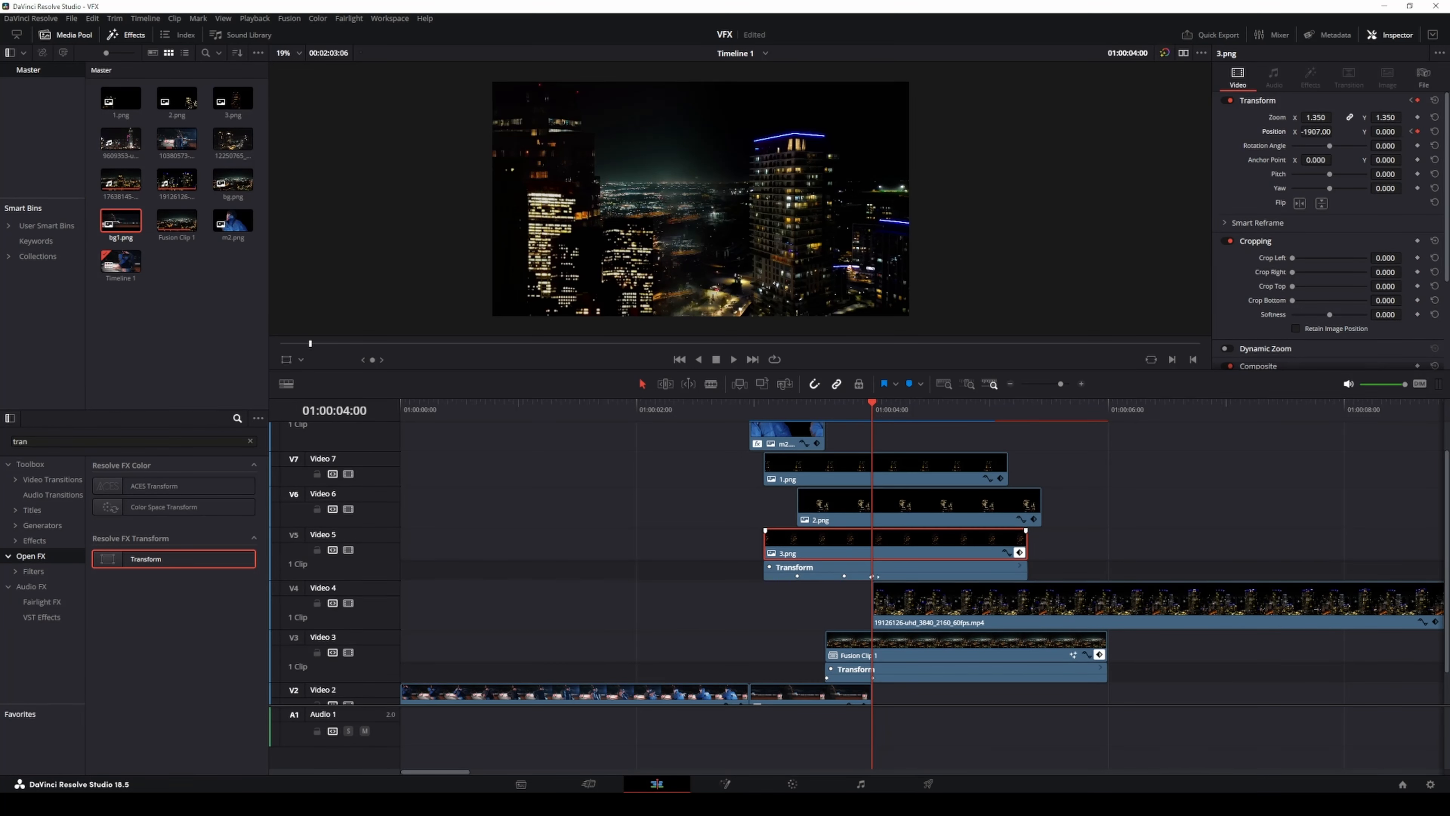
{"action": "left_click_drag", "start_coordinate": [1316, 131], "coordinate": [1237, 131]}
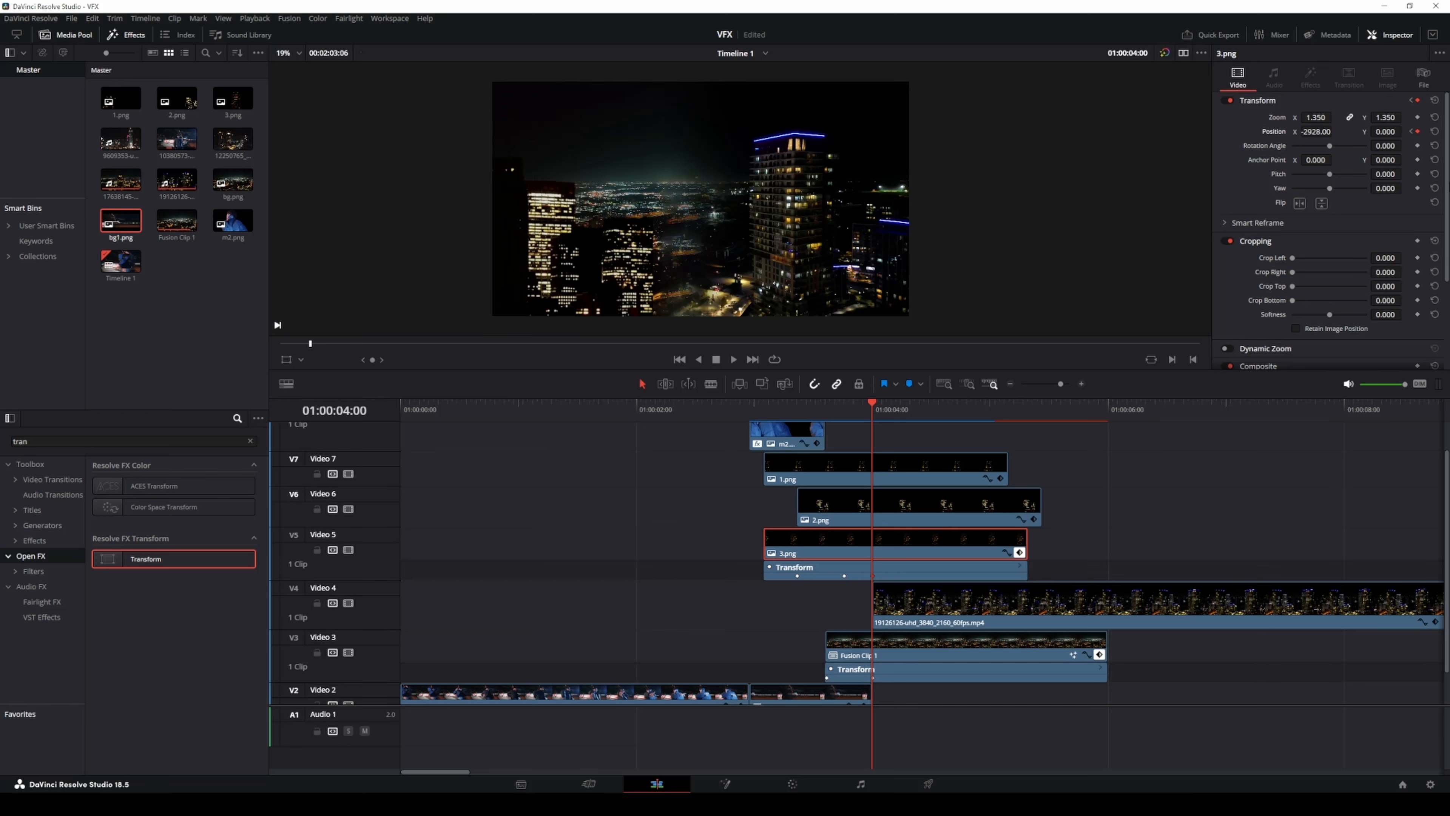
Set 2.png's Position X to -4585 at 01:00:04:04 and play back the transition.
{"action": "left_click", "coordinate": [927, 524]}
{"action": "left_click", "coordinate": [1034, 520]}
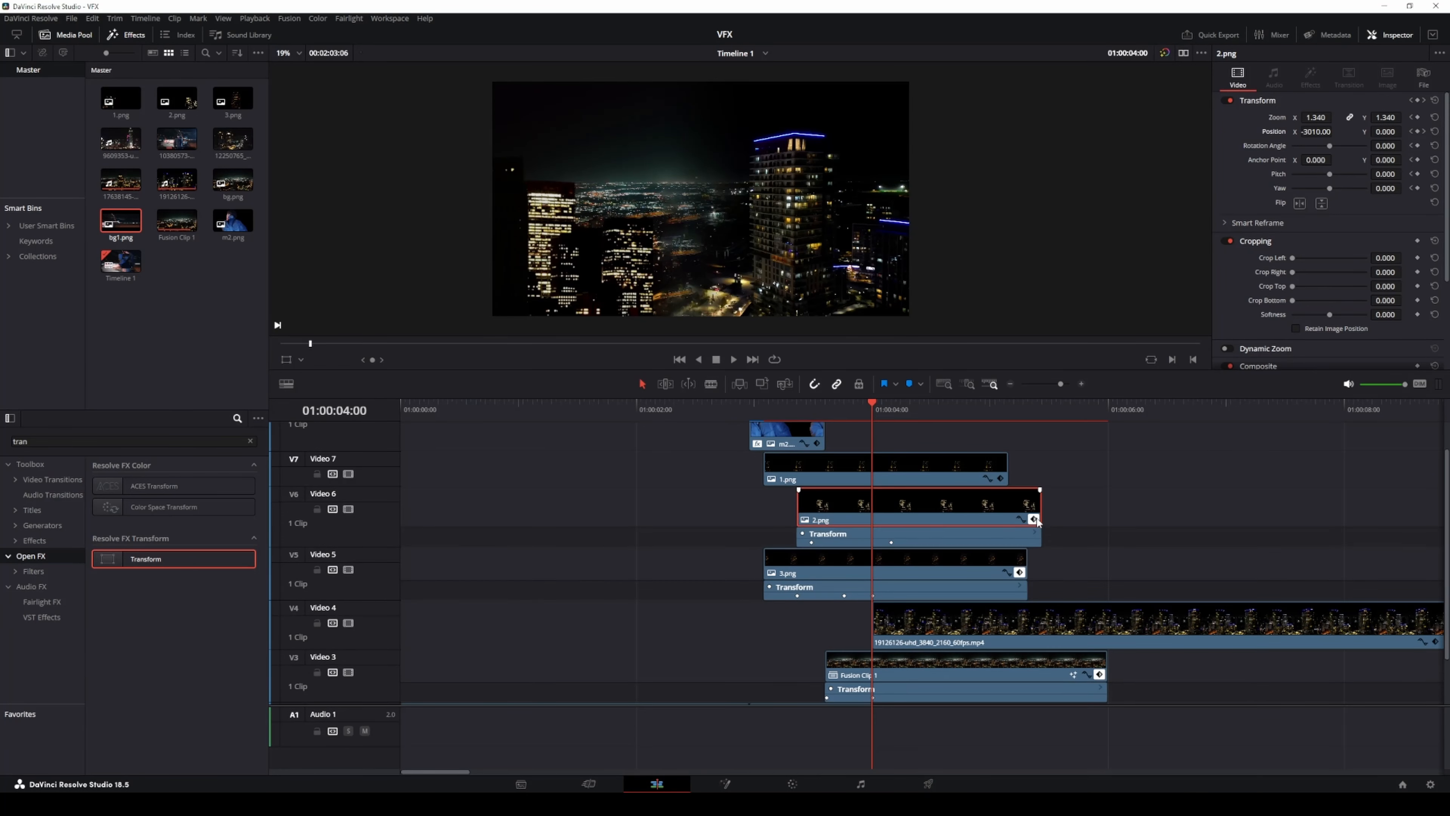
{"action": "left_click_drag", "start_coordinate": [873, 409], "coordinate": [892, 408]}
{"action": "left_click_drag", "start_coordinate": [1316, 132], "coordinate": [1288, 131]}
{"action": "left_click", "coordinate": [813, 409]}
{"action": "key", "text": "space"}
{"action": "key", "text": "space"}
Show the 19126126 clip's Cropping keyframes, move its ending crop keyframe earlier, and start the clip slightly before 01:00:04:00.
{"action": "scroll", "coordinate": [871, 499], "scroll_direction": "down", "scroll_amount": 2}
{"action": "scroll", "coordinate": [871, 499], "scroll_direction": "down", "scroll_amount": 2}
{"action": "left_click", "coordinate": [739, 403]}
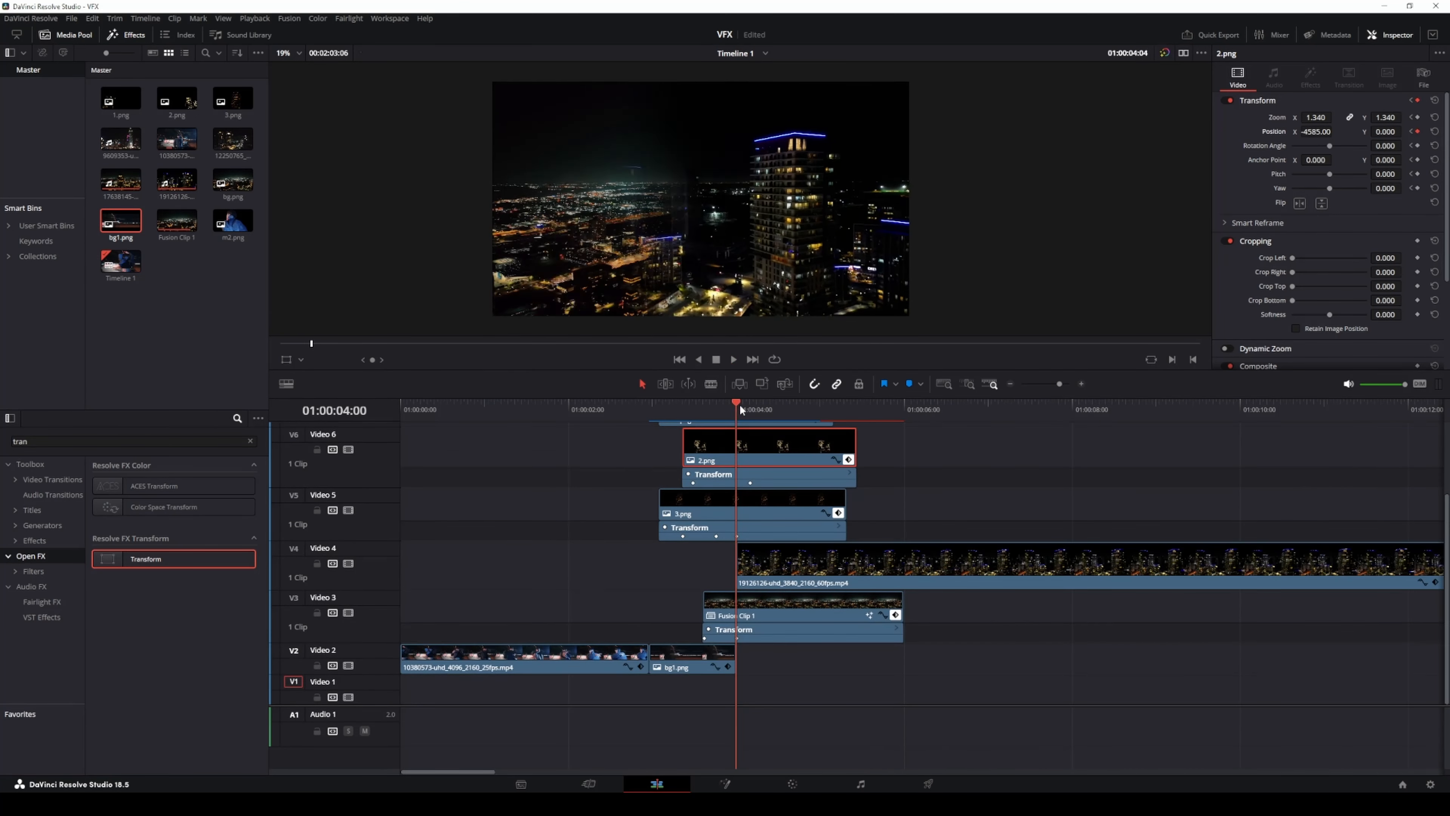
{"action": "left_click", "coordinate": [868, 551]}
{"action": "key", "text": "ctrl+shift+c"}
{"action": "left_click_drag", "start_coordinate": [739, 403], "coordinate": [752, 403]}
{"action": "left_click_drag", "start_coordinate": [783, 605], "coordinate": [750, 605]}
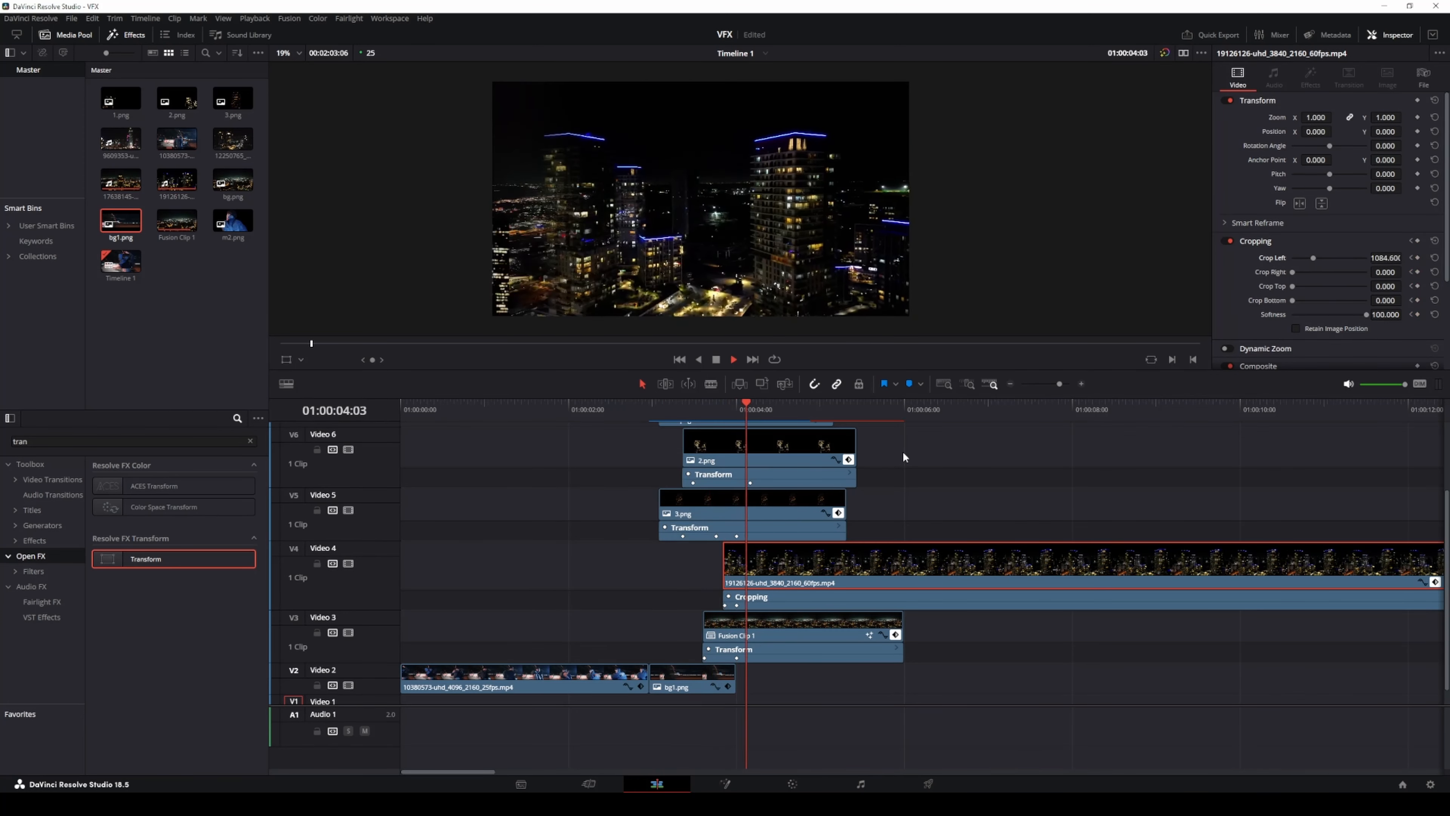
Enable retime controls on the 19126126 clip and add a speed point at 01:00:20:15.
{"action": "scroll", "coordinate": [970, 537], "scroll_direction": "down", "scroll_amount": 1}
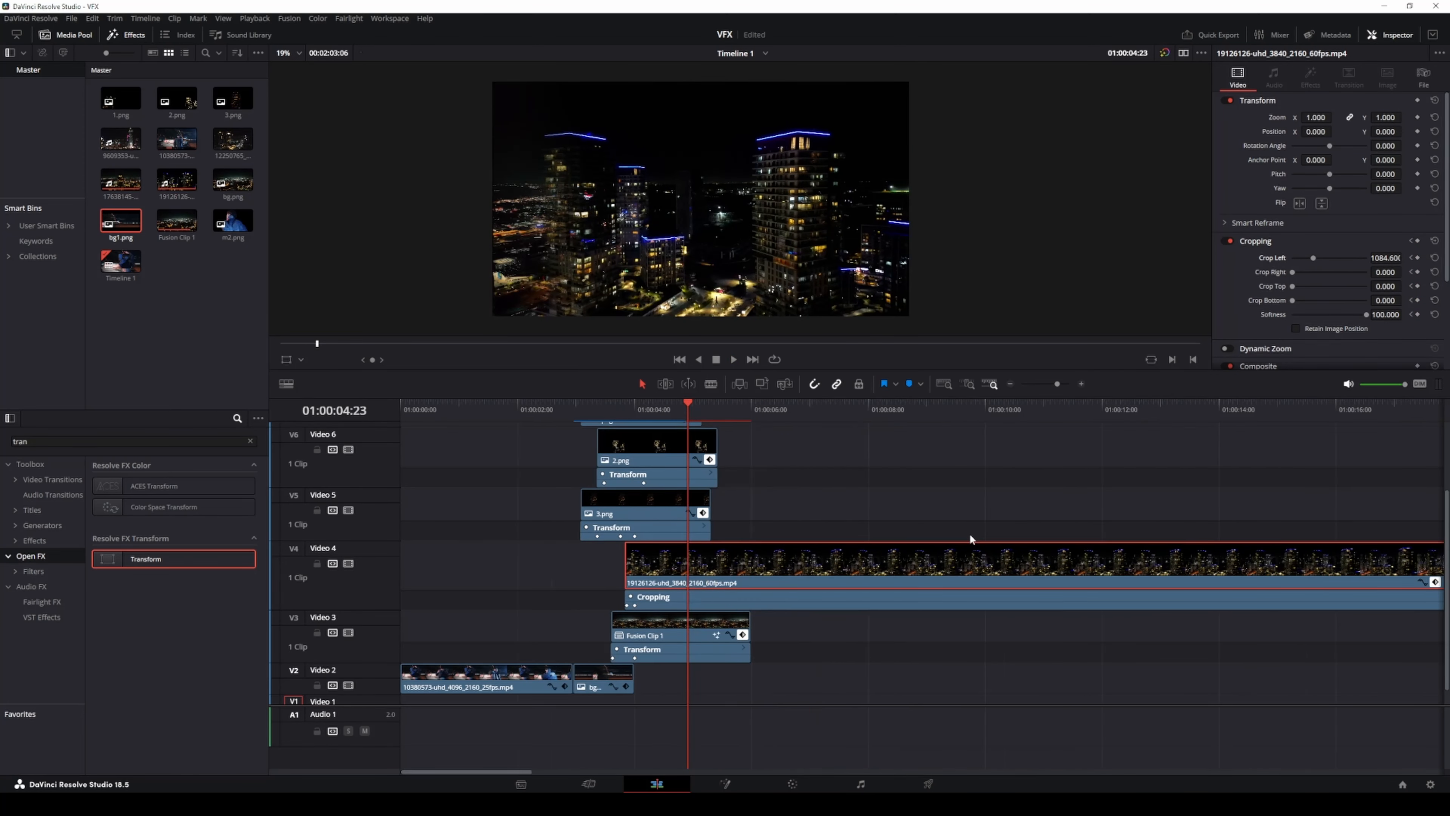
{"action": "scroll", "coordinate": [939, 506], "scroll_direction": "down", "scroll_amount": 2}
{"action": "left_click_drag", "start_coordinate": [562, 406], "coordinate": [1078, 438]}
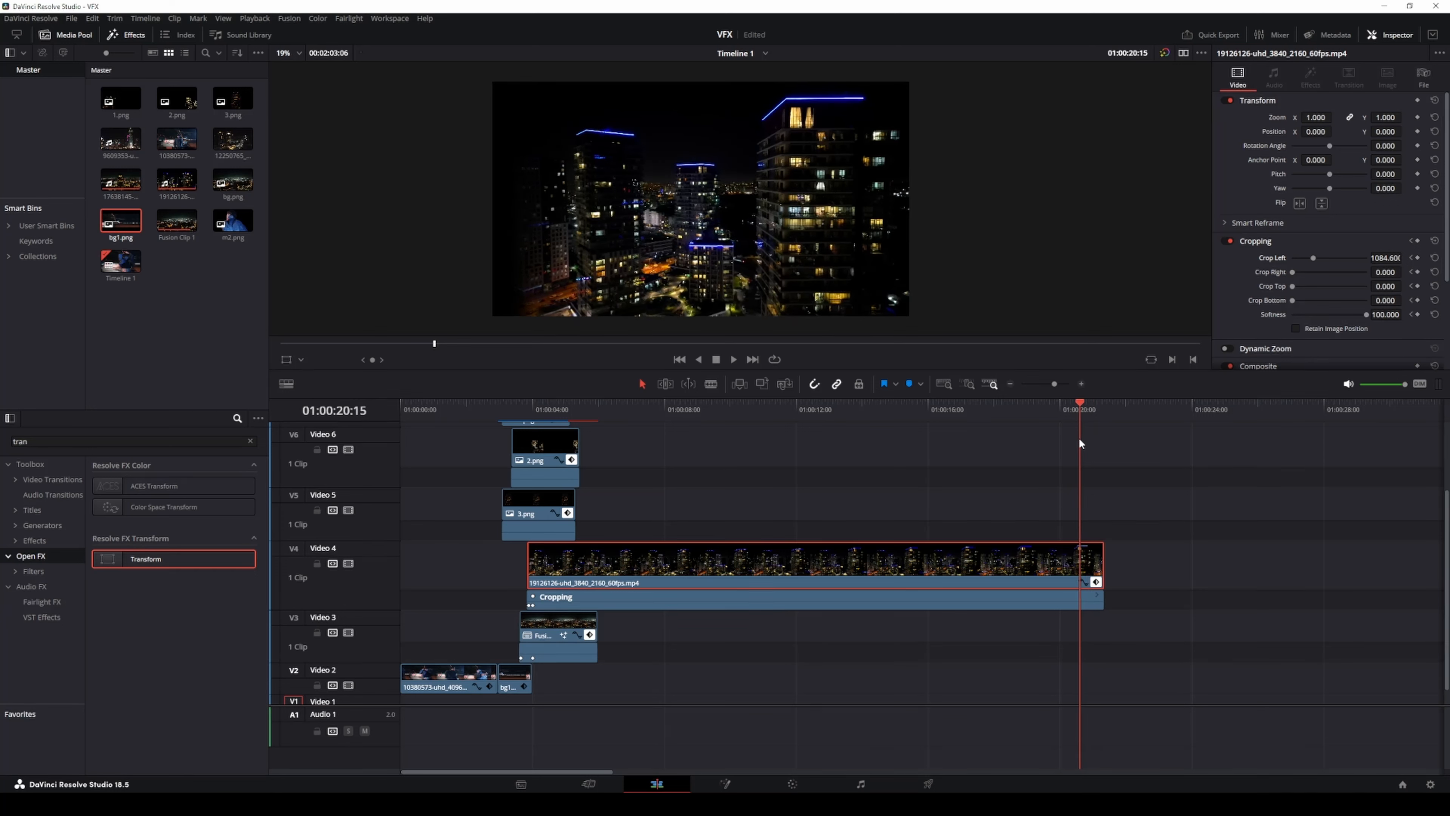
{"action": "right_click", "coordinate": [1022, 569]}
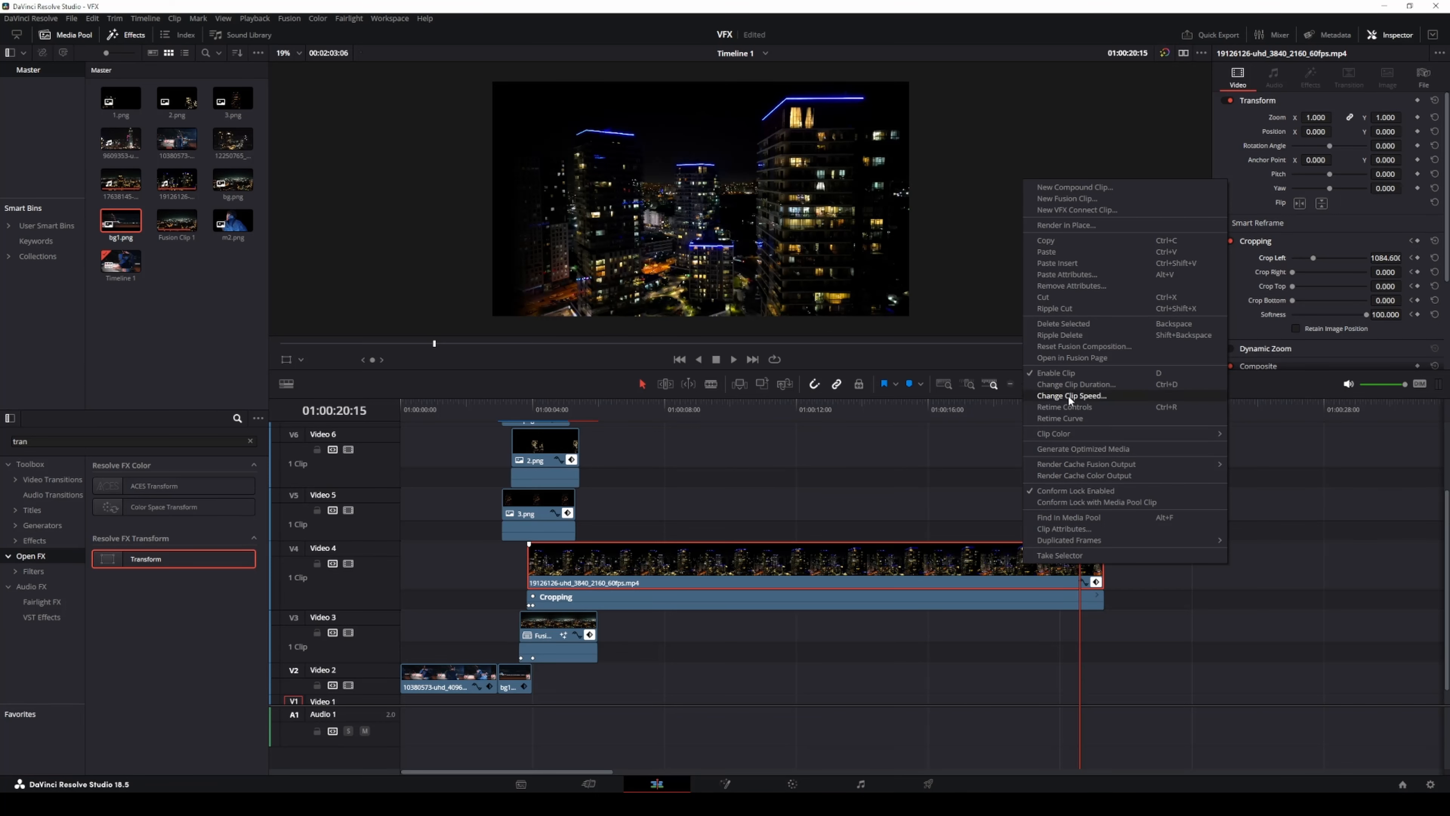
{"action": "left_click", "coordinate": [1065, 407]}
{"action": "left_click", "coordinate": [823, 595]}
{"action": "left_click", "coordinate": [852, 613]}
Add a second speed point at 01:00:04:13 and speed up the section between the two points to about 1774%.
{"action": "mouse_move", "coordinate": [553, 406]}
{"action": "left_mouse_down"}
{"action": "mouse_move", "coordinate": [554, 427]}
{"action": "mouse_move", "coordinate": [590, 410]}
{"action": "mouse_move", "coordinate": [550, 408]}
{"action": "left_mouse_up"}
{"action": "left_click", "coordinate": [810, 596]}
{"action": "left_click", "coordinate": [854, 616]}
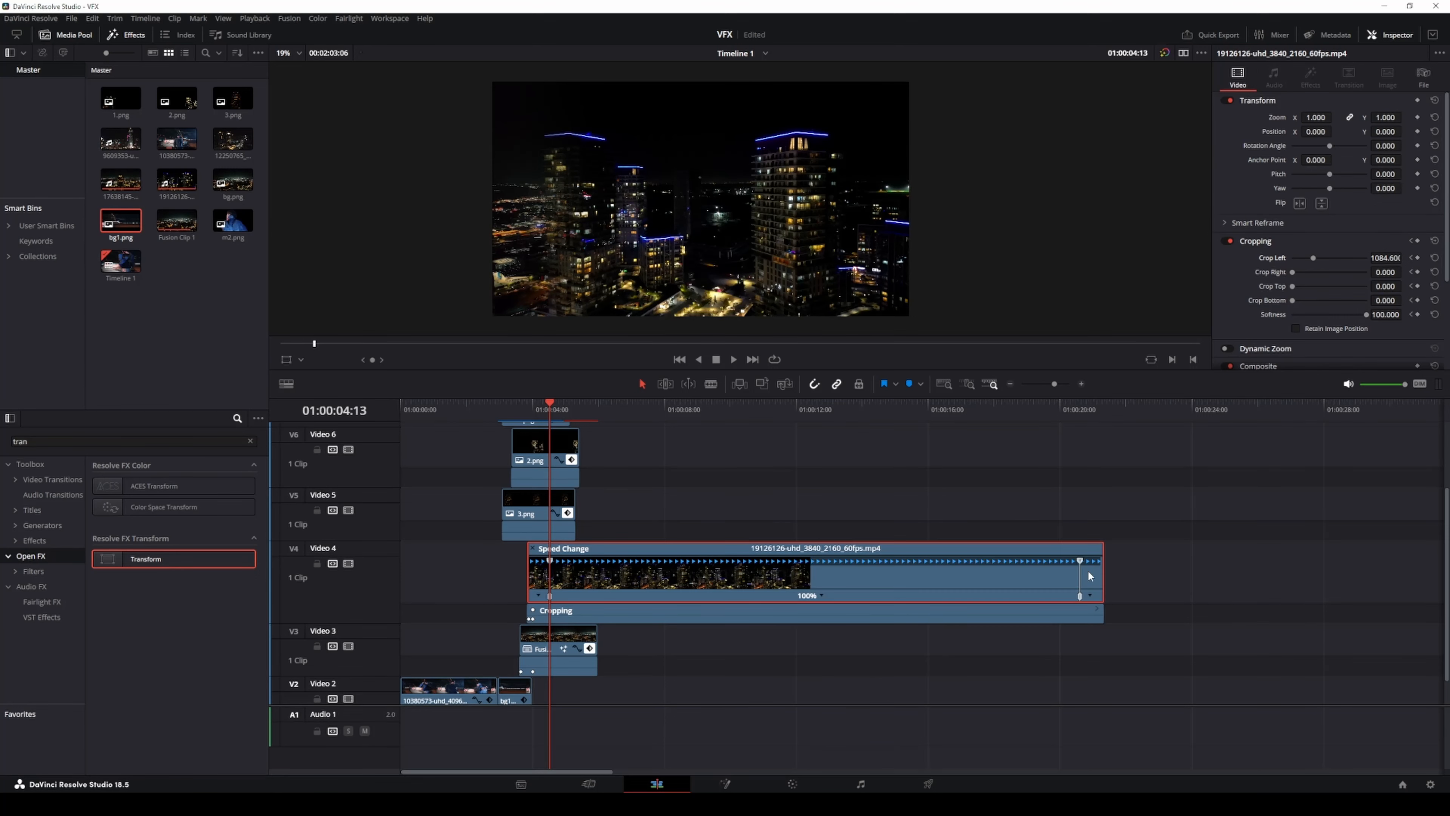
{"action": "left_click_drag", "start_coordinate": [1079, 561], "coordinate": [598, 562]}
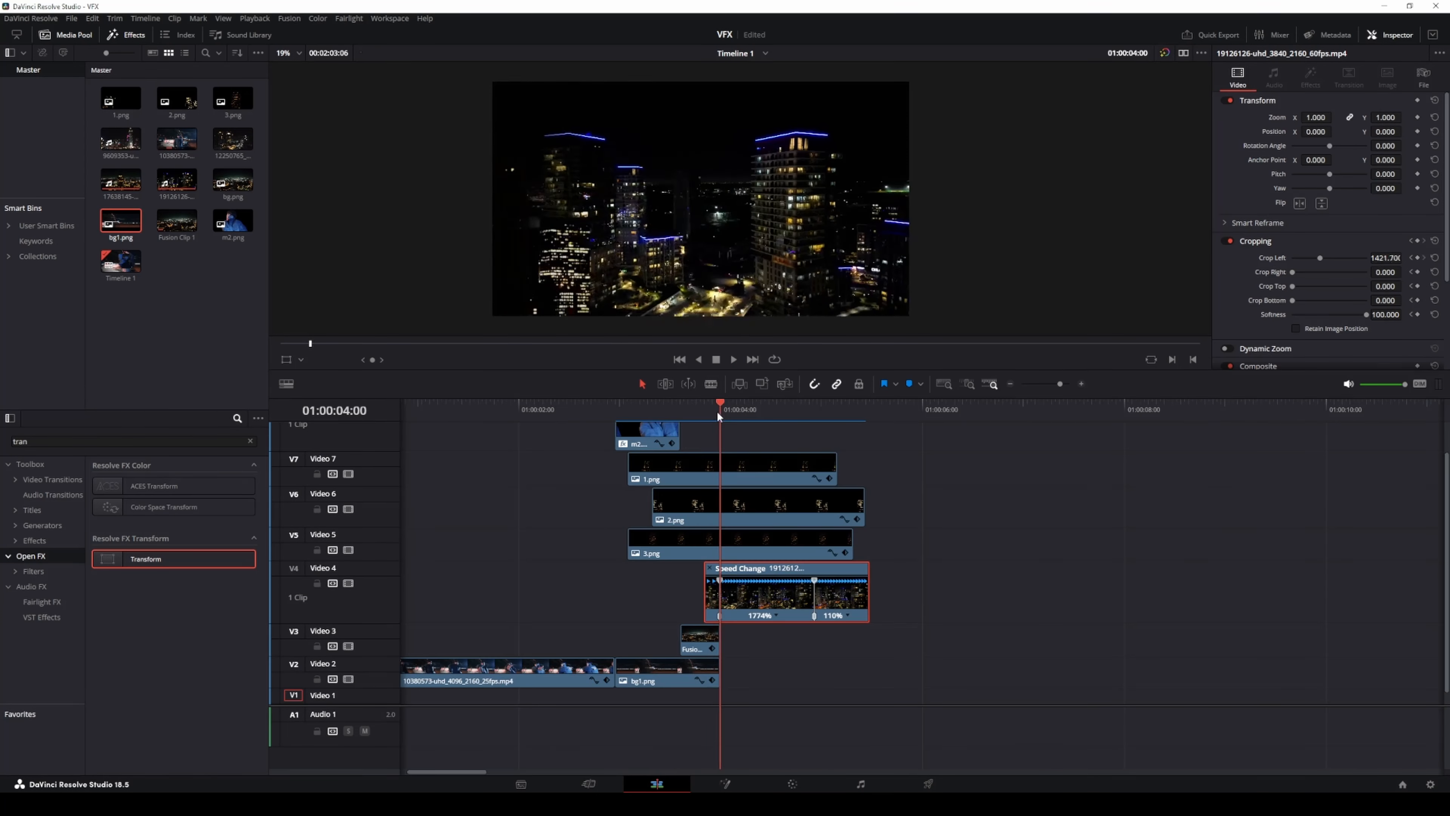
Trim the ends of 2.png, 1.png and 3.png to 01:00:04:05.
{"action": "mouse_move", "coordinate": [717, 410]}
{"action": "left_mouse_down"}
{"action": "mouse_move", "coordinate": [701, 412]}
{"action": "mouse_move", "coordinate": [741, 413]}
{"action": "left_mouse_up"}
{"action": "left_click", "coordinate": [823, 506]}
{"action": "left_click_drag", "start_coordinate": [861, 498], "coordinate": [738, 498]}
{"action": "left_click", "coordinate": [830, 465]}
{"action": "left_click_drag", "start_coordinate": [830, 465], "coordinate": [739, 465]}
{"action": "left_click", "coordinate": [789, 553]}
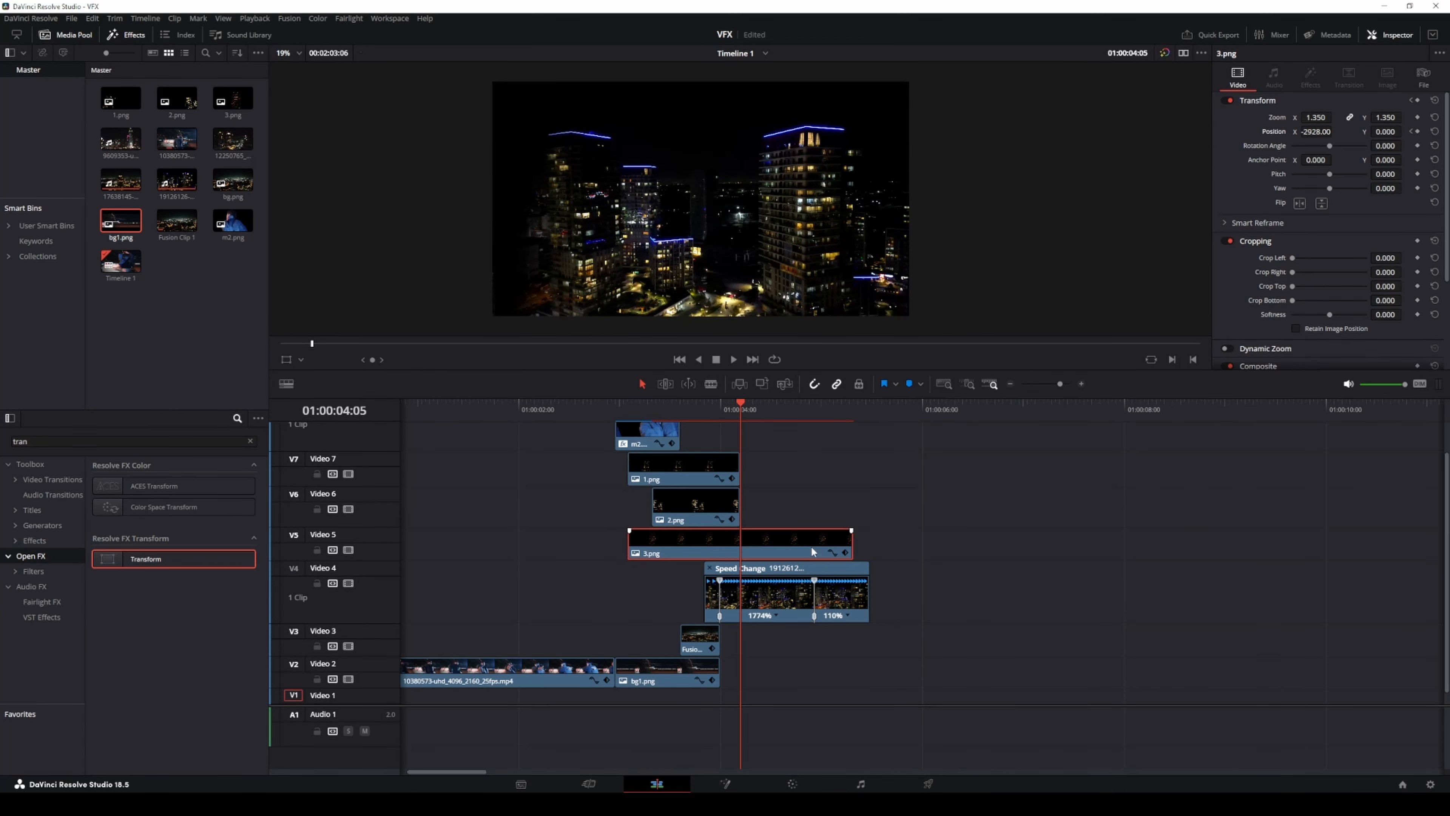
{"action": "left_click_drag", "start_coordinate": [848, 541], "coordinate": [740, 533]}
Grab a still of the retimed city clip at 01:00:05:07 on the Color page.
{"action": "left_click_drag", "start_coordinate": [1047, 476], "coordinate": [920, 506]}
{"action": "key", "text": "Left"}
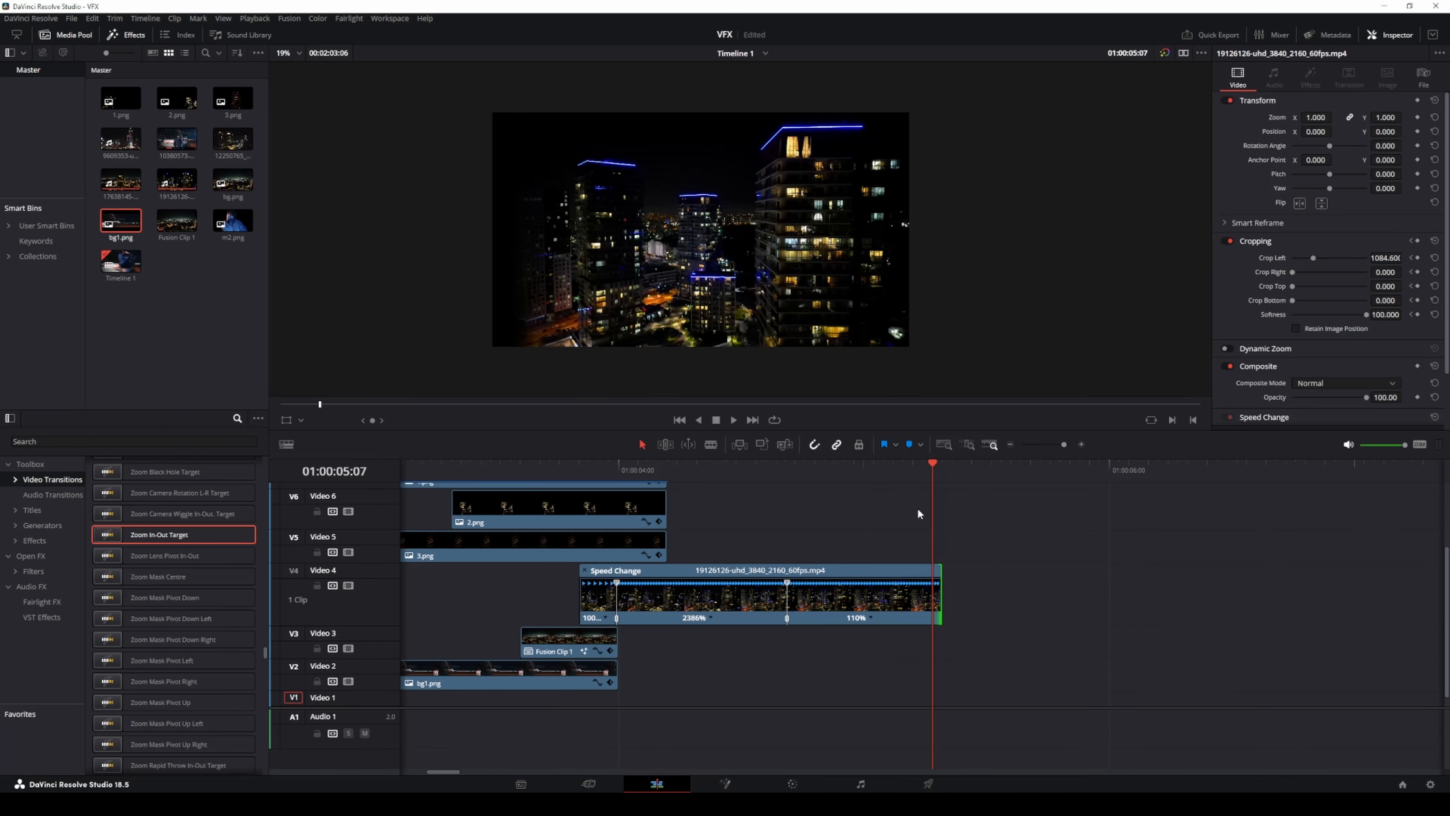
{"action": "left_click", "coordinate": [799, 786]}
{"action": "right_click", "coordinate": [664, 267]}
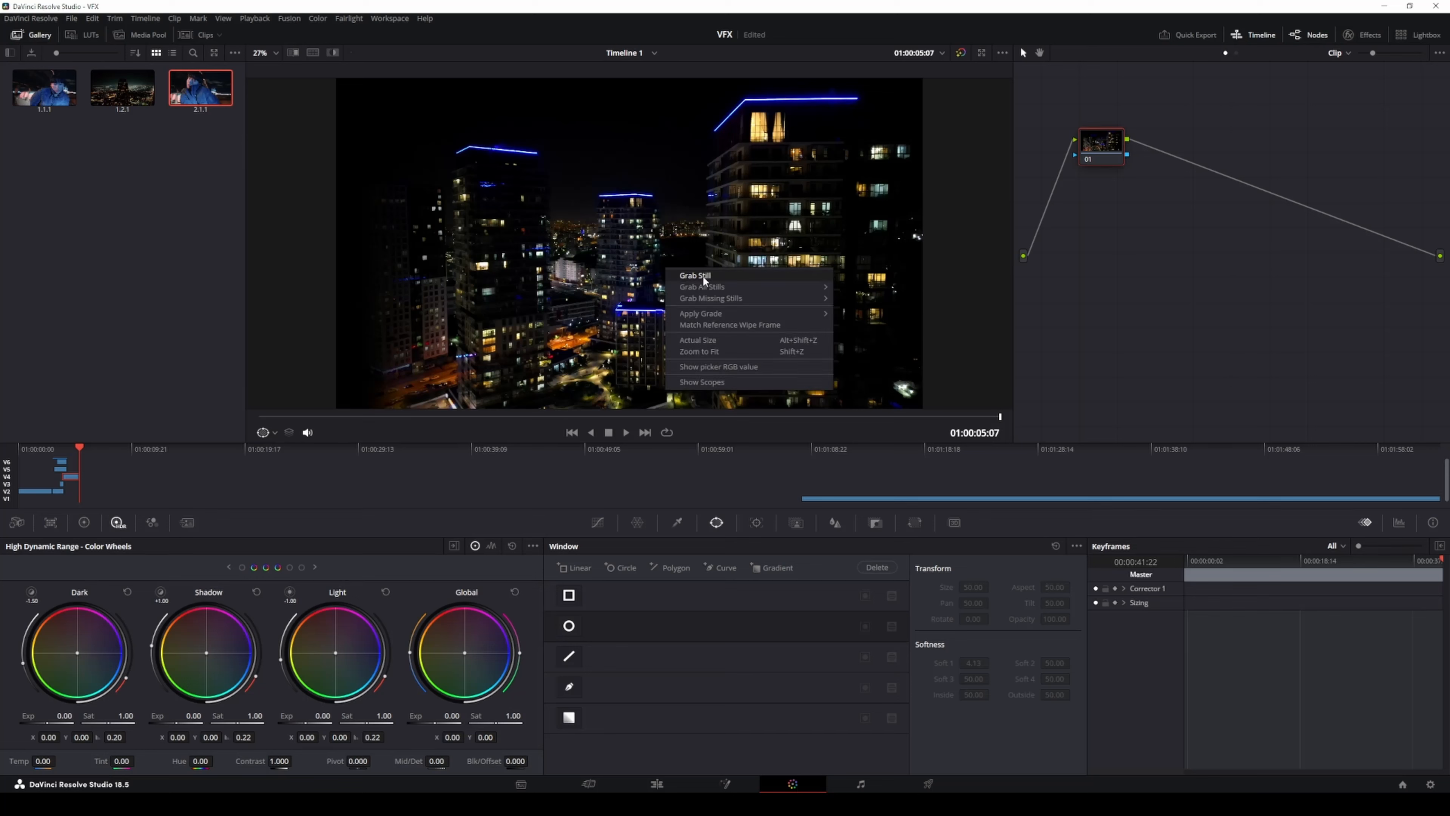
{"action": "left_click", "coordinate": [704, 276]}
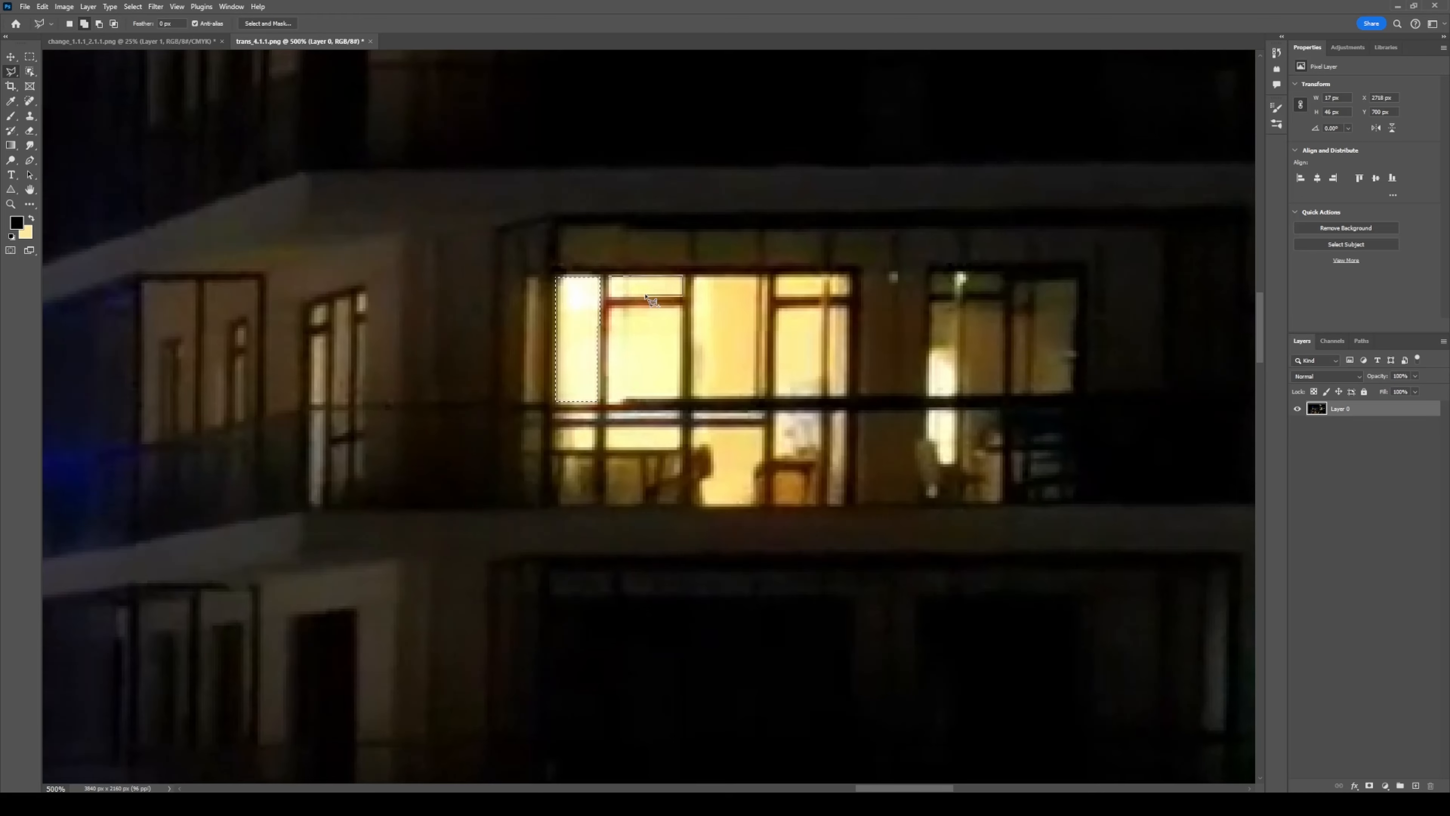
In Photoshop, cut the lit window panes out of trans_4.1.1.png and save it as a PNG with large file size.
{"action": "left_click", "coordinate": [609, 306]}
{"action": "left_click", "coordinate": [682, 307]}
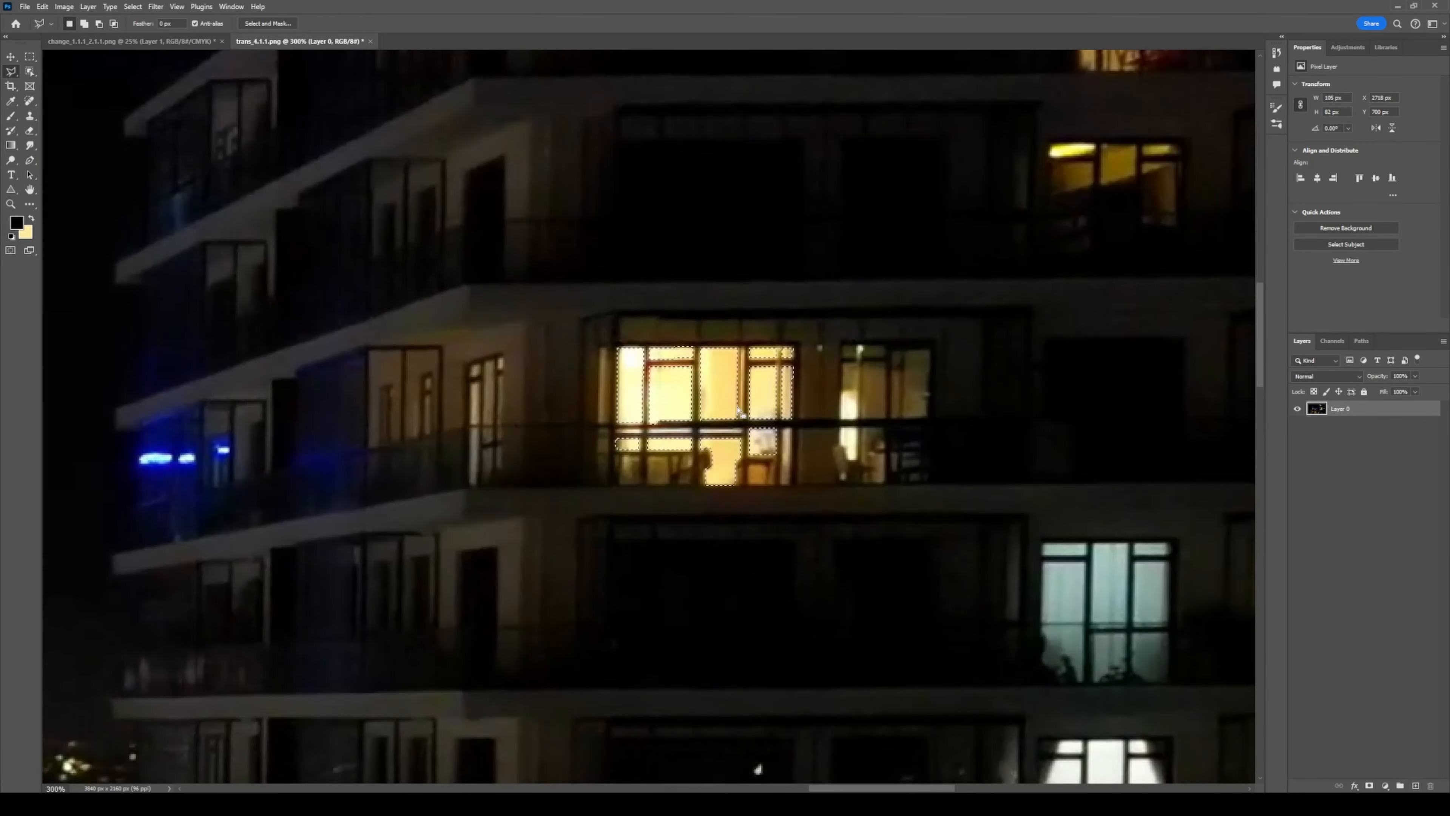
{"action": "key", "text": "Delete"}
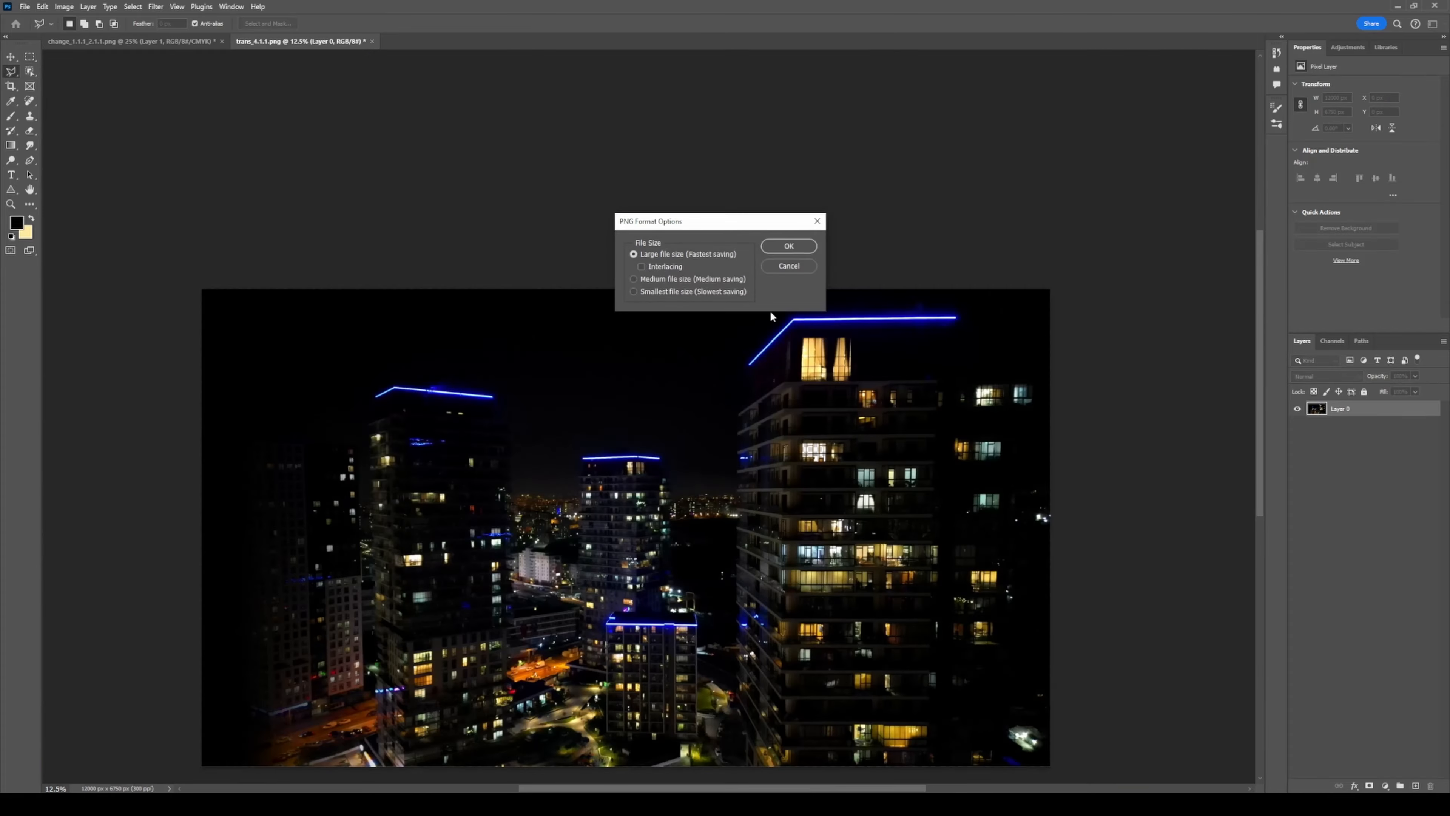
{"action": "left_click", "coordinate": [800, 246]}
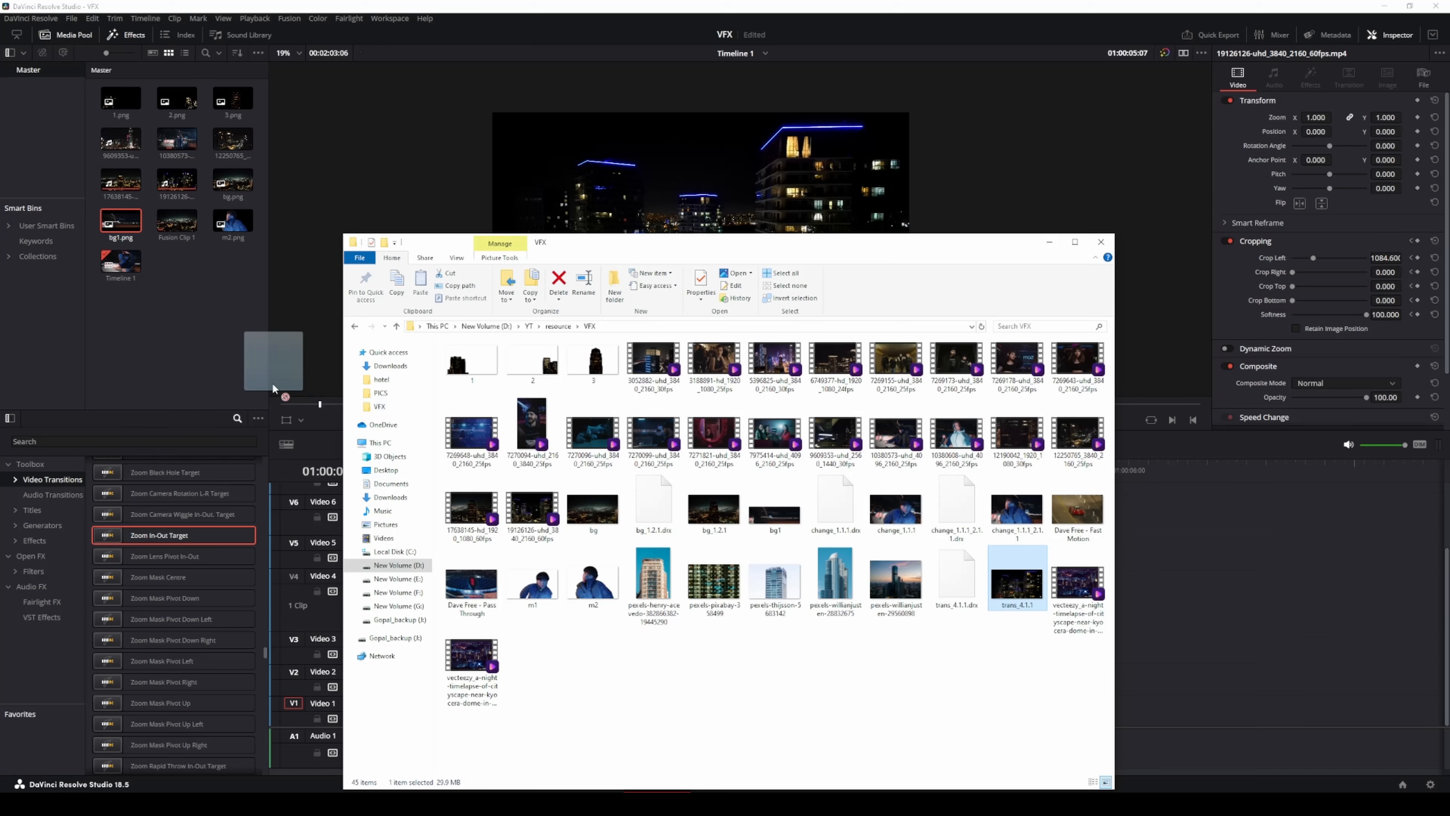
Import trans_4.1.1.png into DaVinci Resolve, place it on Video 5 after the retimed clip, and put the 7975414 clip beneath it on Video 4.
{"action": "left_click_drag", "start_coordinate": [276, 389], "coordinate": [240, 377]}
{"action": "left_click_drag", "start_coordinate": [177, 261], "coordinate": [1010, 555]}
{"action": "left_click_drag", "start_coordinate": [942, 465], "coordinate": [923, 488]}
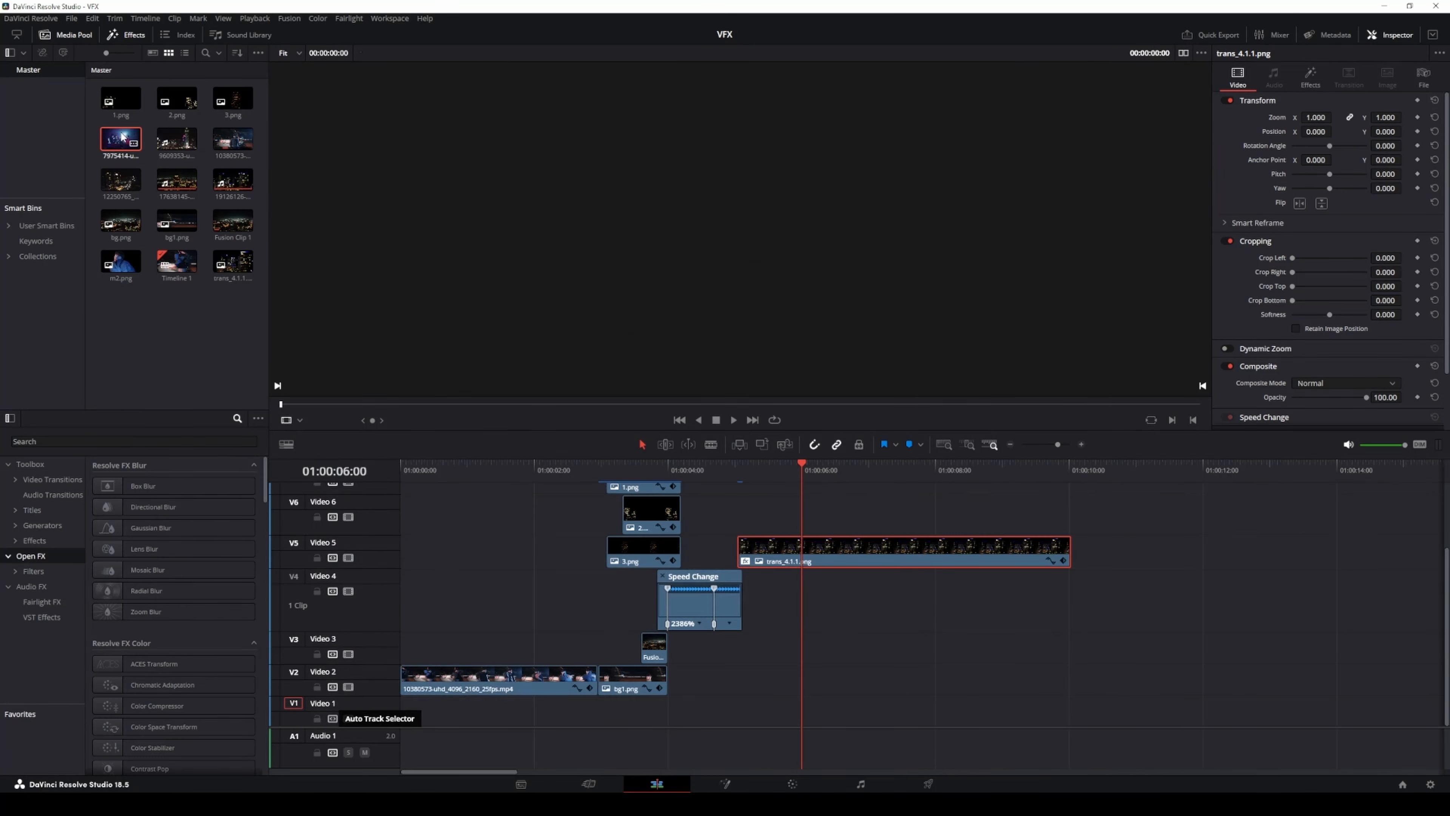
{"action": "left_click_drag", "start_coordinate": [394, 708], "coordinate": [795, 598]}
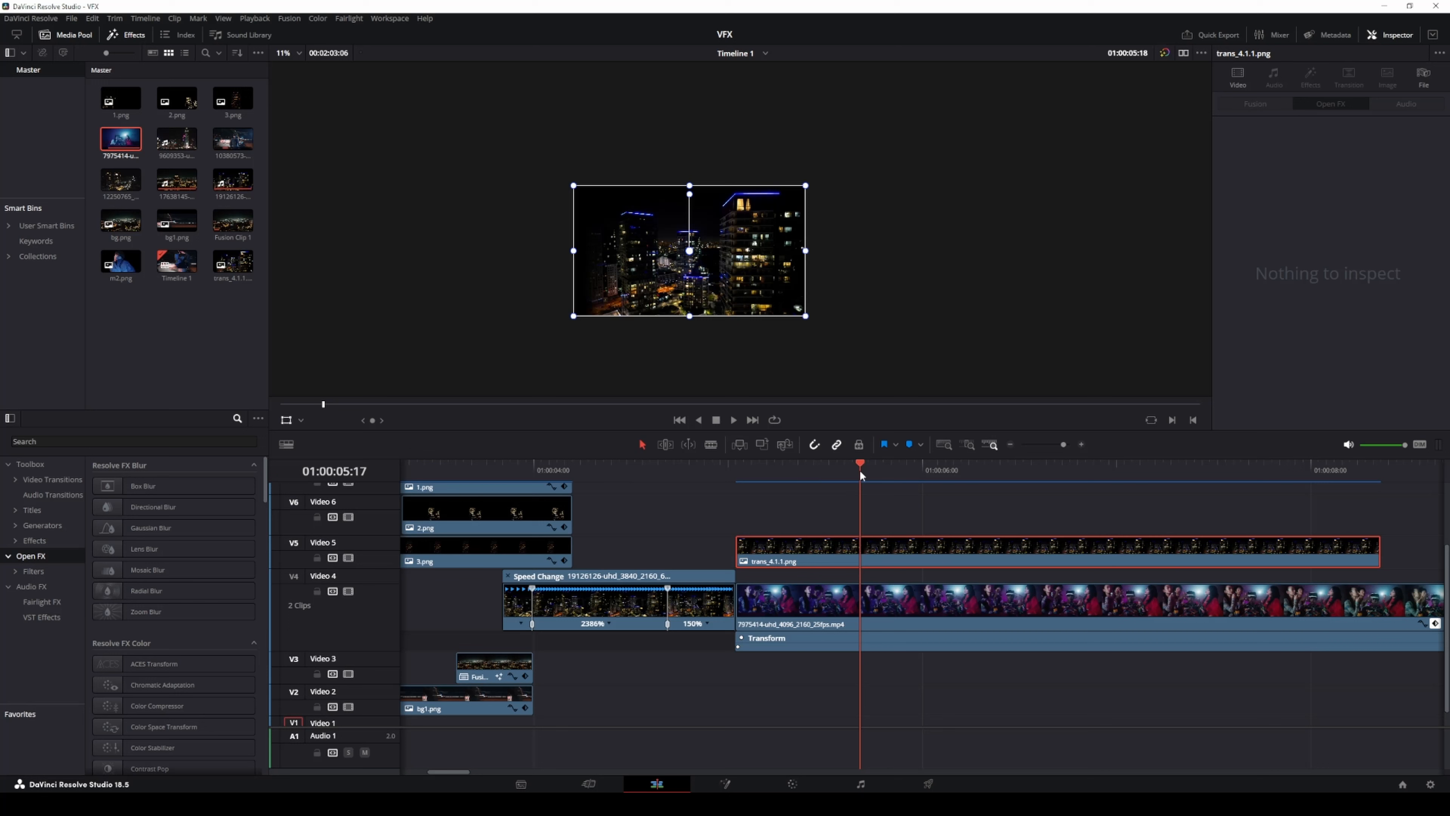
Set trans_4.1.1.png's Anchor Point to X 879 and Y 353 at 01:00:05:01, on the tower's cut-out windows.
{"action": "left_click_drag", "start_coordinate": [860, 470], "coordinate": [736, 470]}
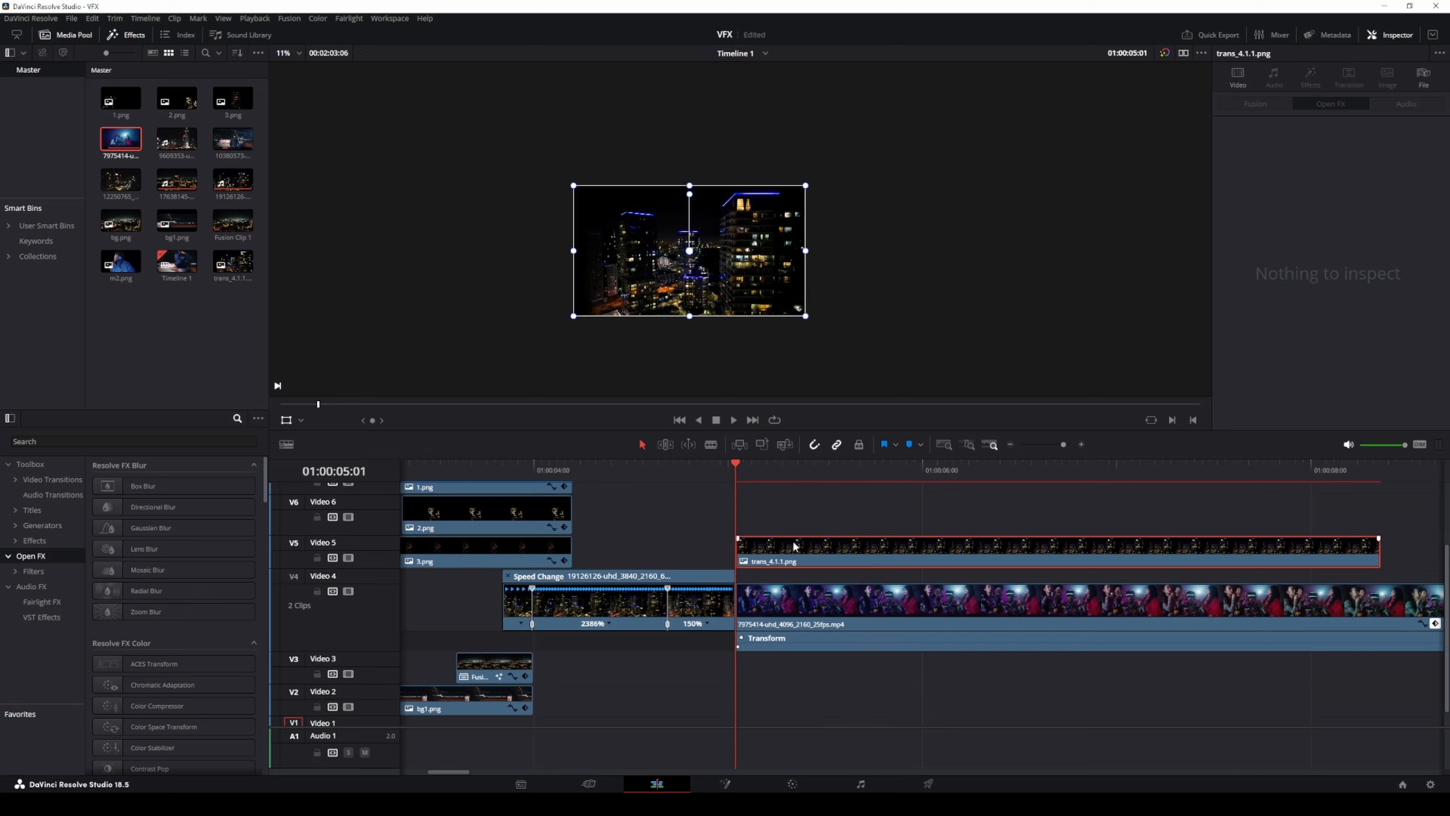
{"action": "left_click", "coordinate": [1238, 79]}
{"action": "left_click_drag", "start_coordinate": [1316, 161], "coordinate": [1335, 160]}
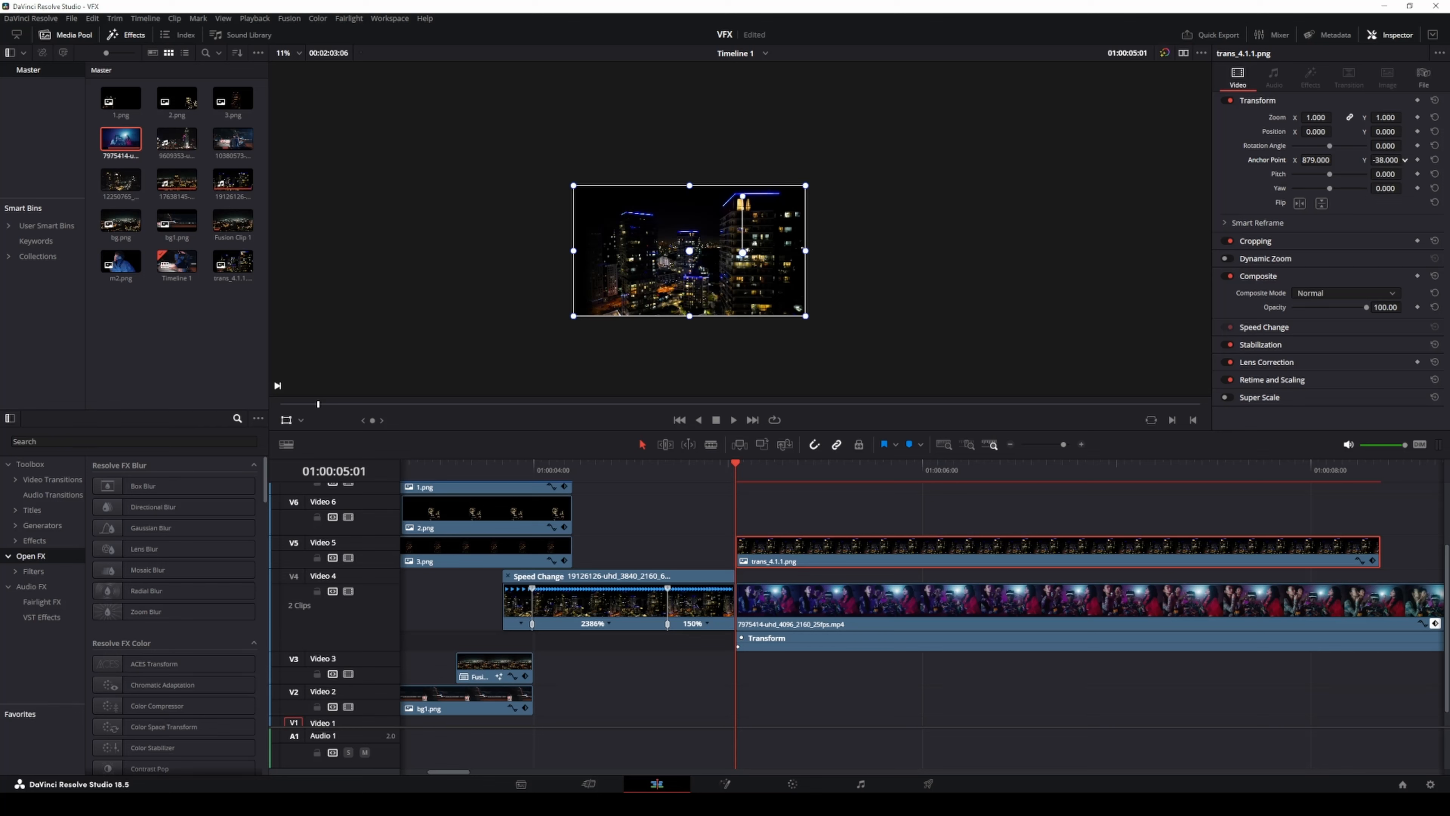
{"action": "left_click_drag", "start_coordinate": [1405, 160], "coordinate": [1407, 160]}
{"action": "scroll", "coordinate": [740, 230], "scroll_direction": "up", "scroll_amount": 9}
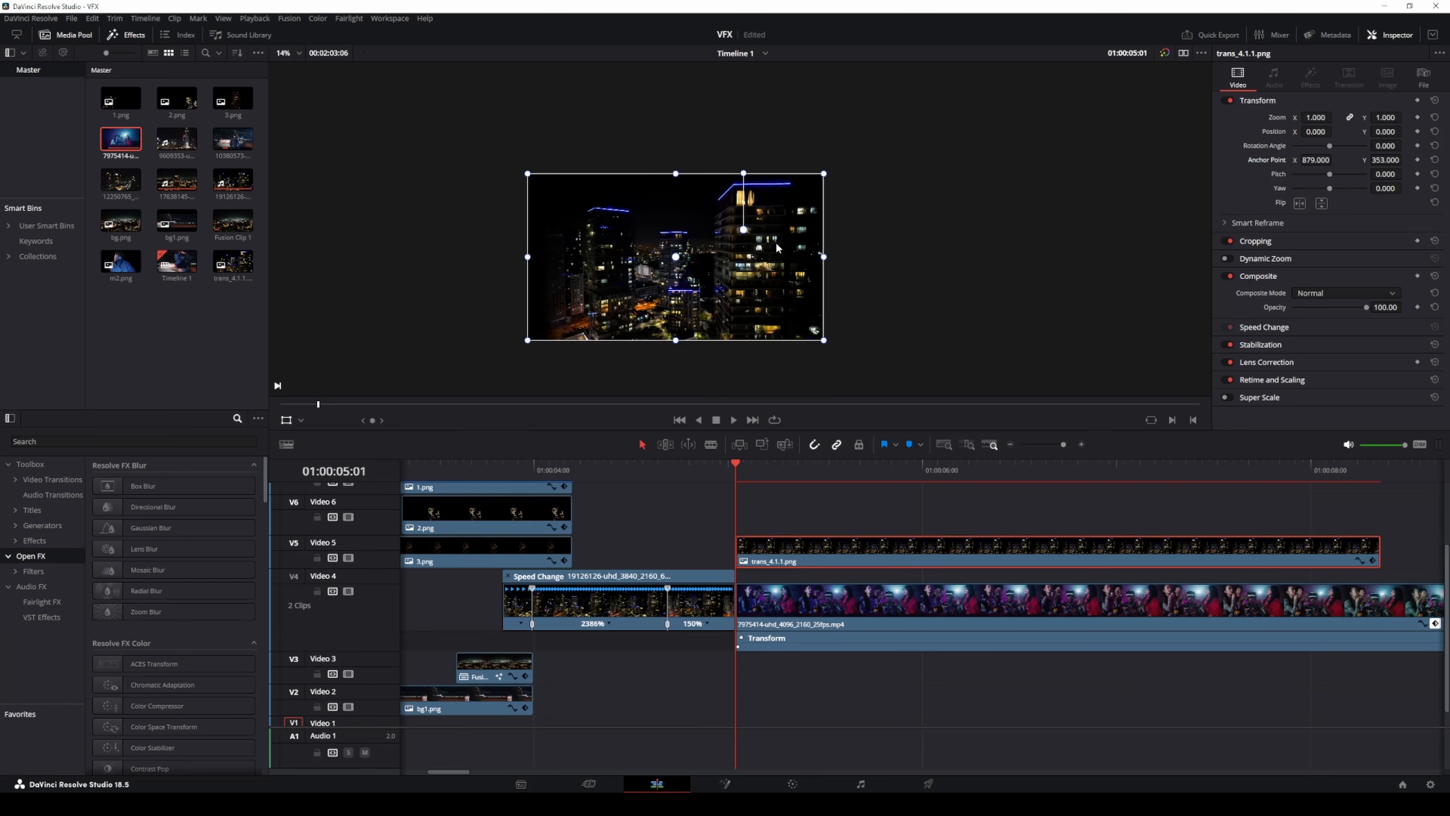
Set trans_4.1.1.png's Anchor Point X to 856 so it sits on the tower's cut-out windows.
{"action": "left_click_drag", "start_coordinate": [1319, 160], "coordinate": [1311, 160]}
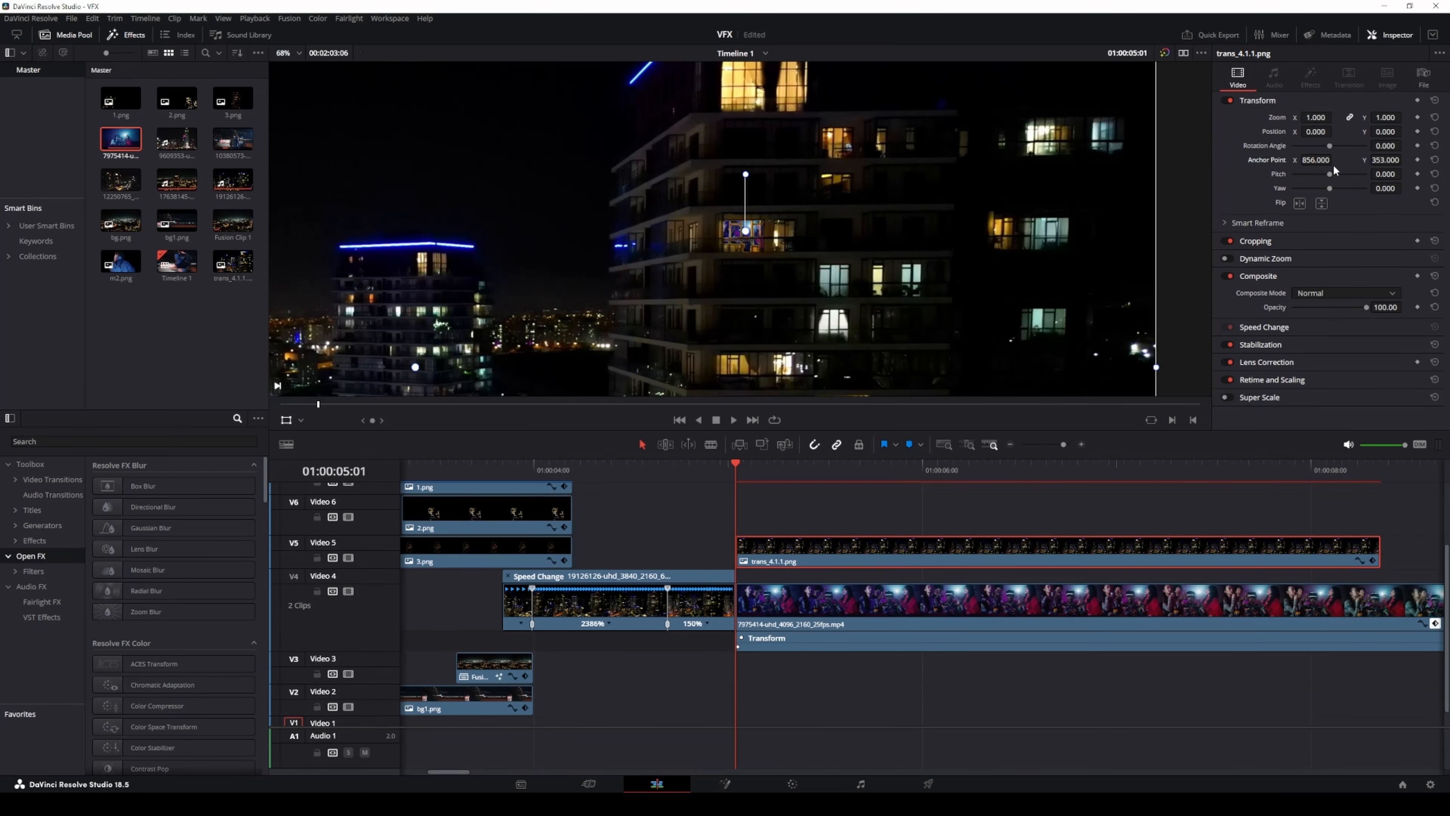
{"action": "mouse_move", "coordinate": [823, 426]}
{"action": "left_mouse_down"}
{"action": "mouse_move", "coordinate": [871, 426]}
{"action": "mouse_move", "coordinate": [826, 425]}
{"action": "left_mouse_up"}
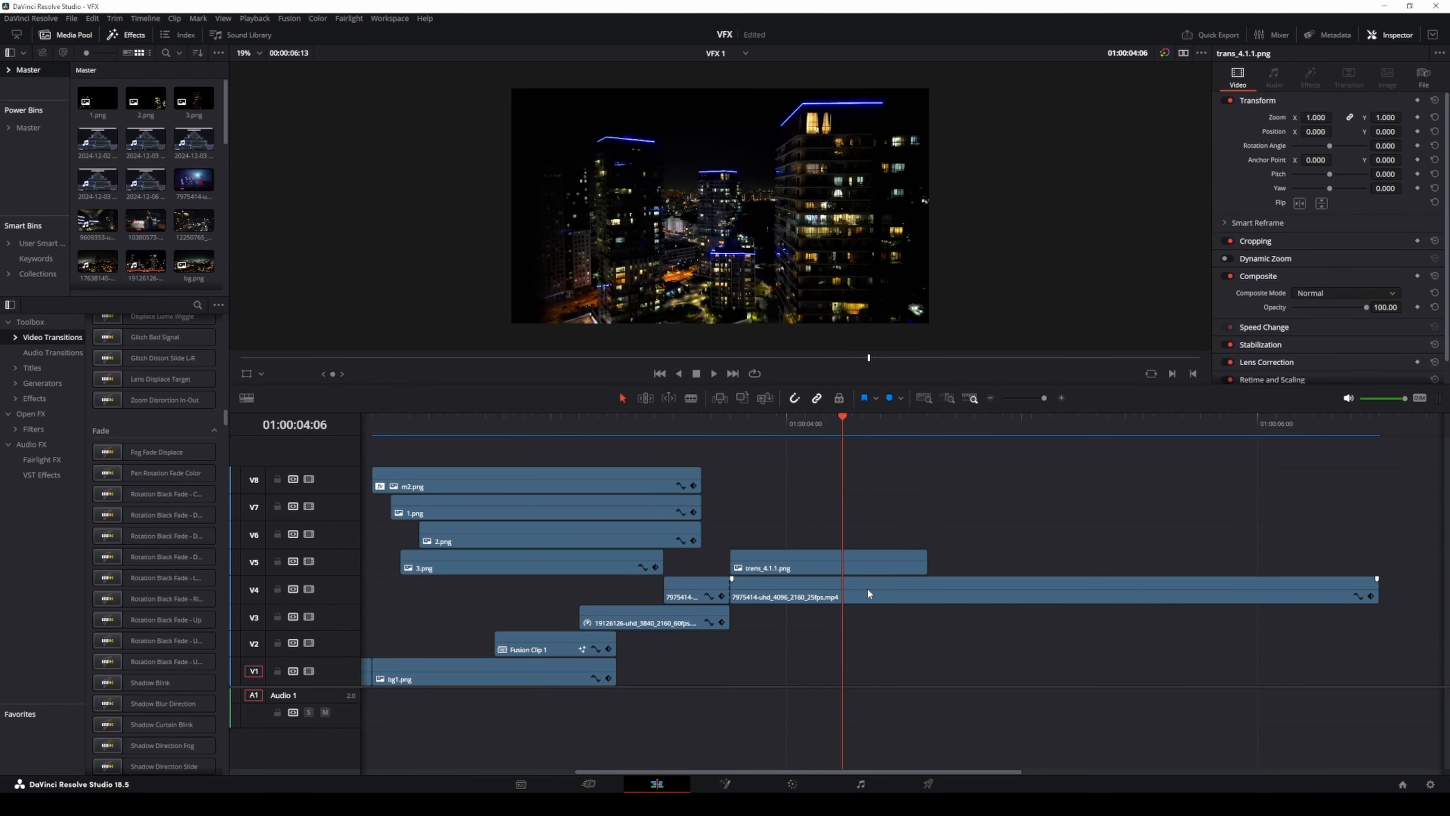
Keyframe the long 7975414 clip's Transform at 01:00:04:04 and at 01:00:04:15, where trans_4.1.1.png ends.
{"action": "left_click", "coordinate": [869, 588]}
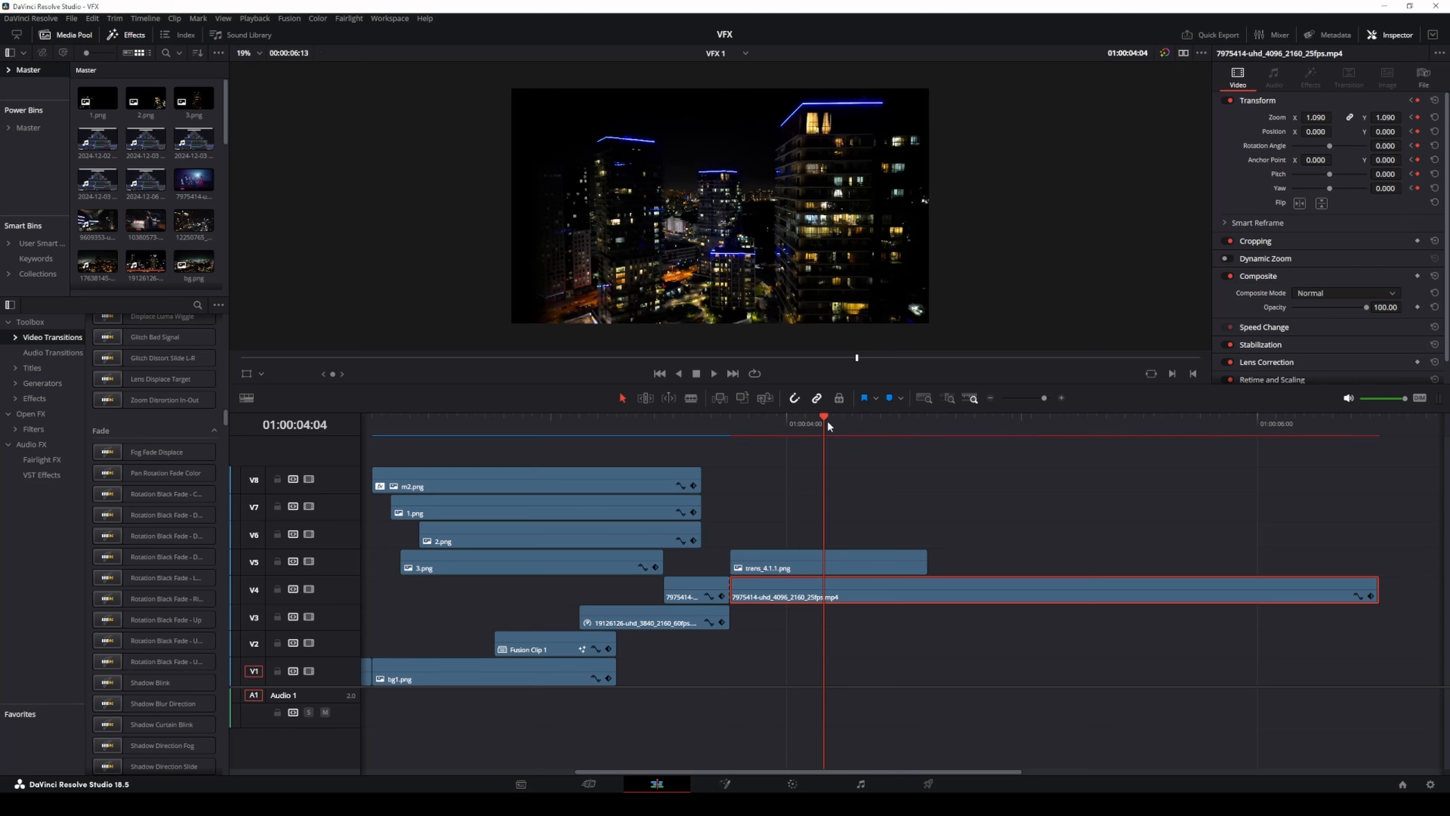
{"action": "key", "text": "Down"}
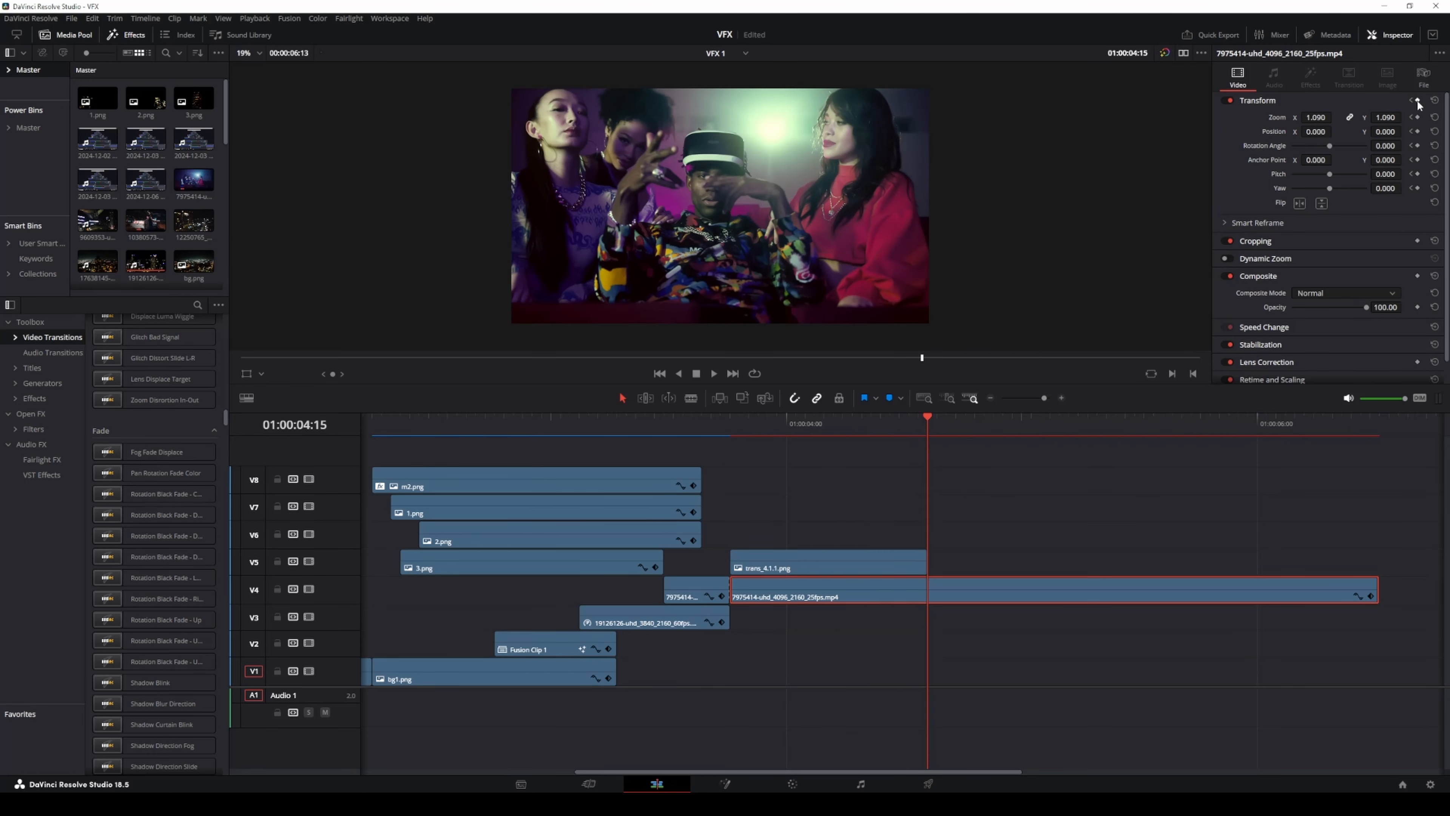
{"action": "key", "text": "bracketleft"}
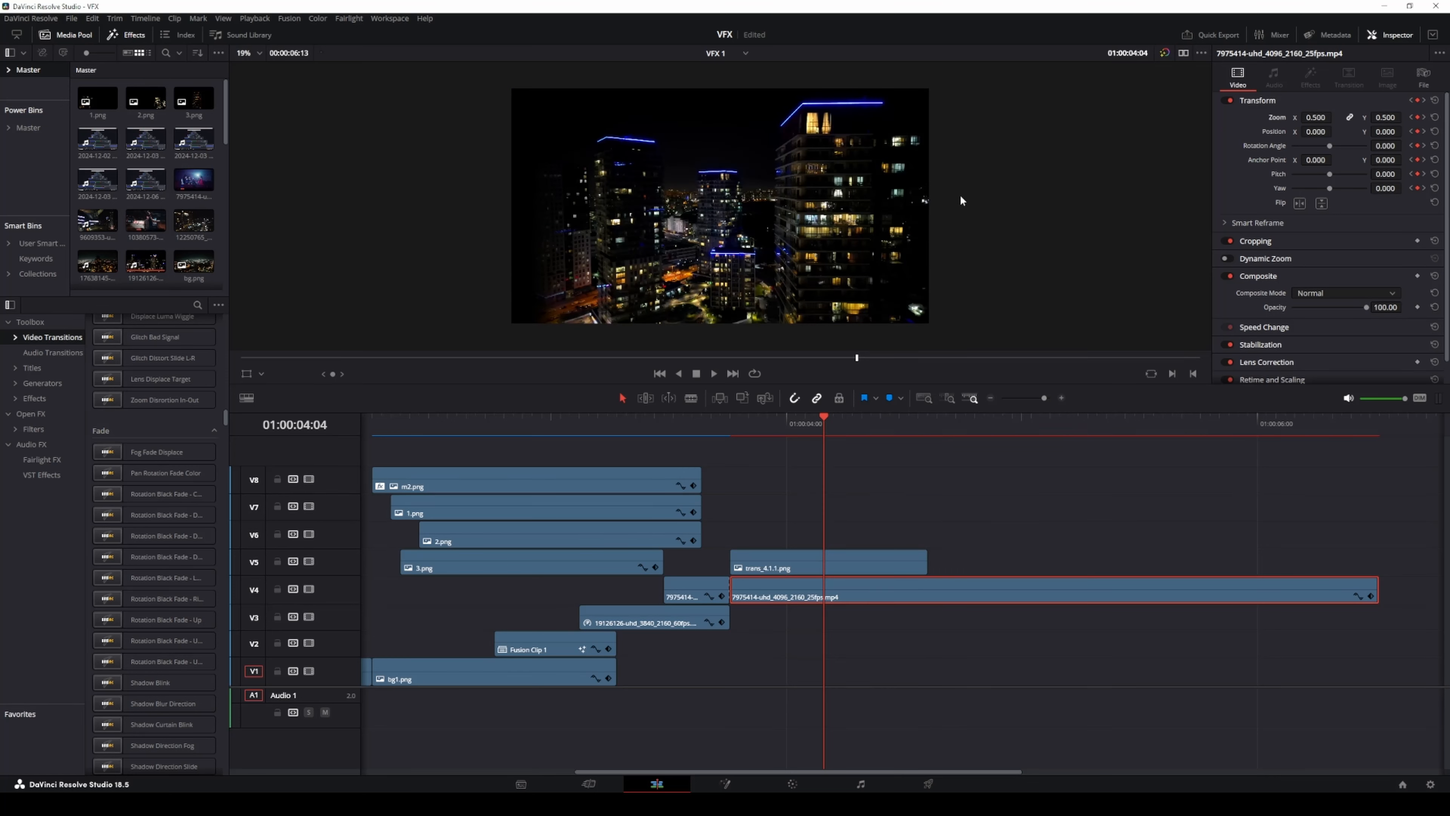
With Video 5 temporarily hidden, shrink the 7975414 clip at 01:00:04:04 to Zoom 0.220 and move it behind the cut-out windows at about X 784, Y 418.
{"action": "left_click", "coordinate": [309, 561]}
{"action": "left_click_drag", "start_coordinate": [1293, 117], "coordinate": [1431, 133]}
{"action": "left_click", "coordinate": [309, 561]}
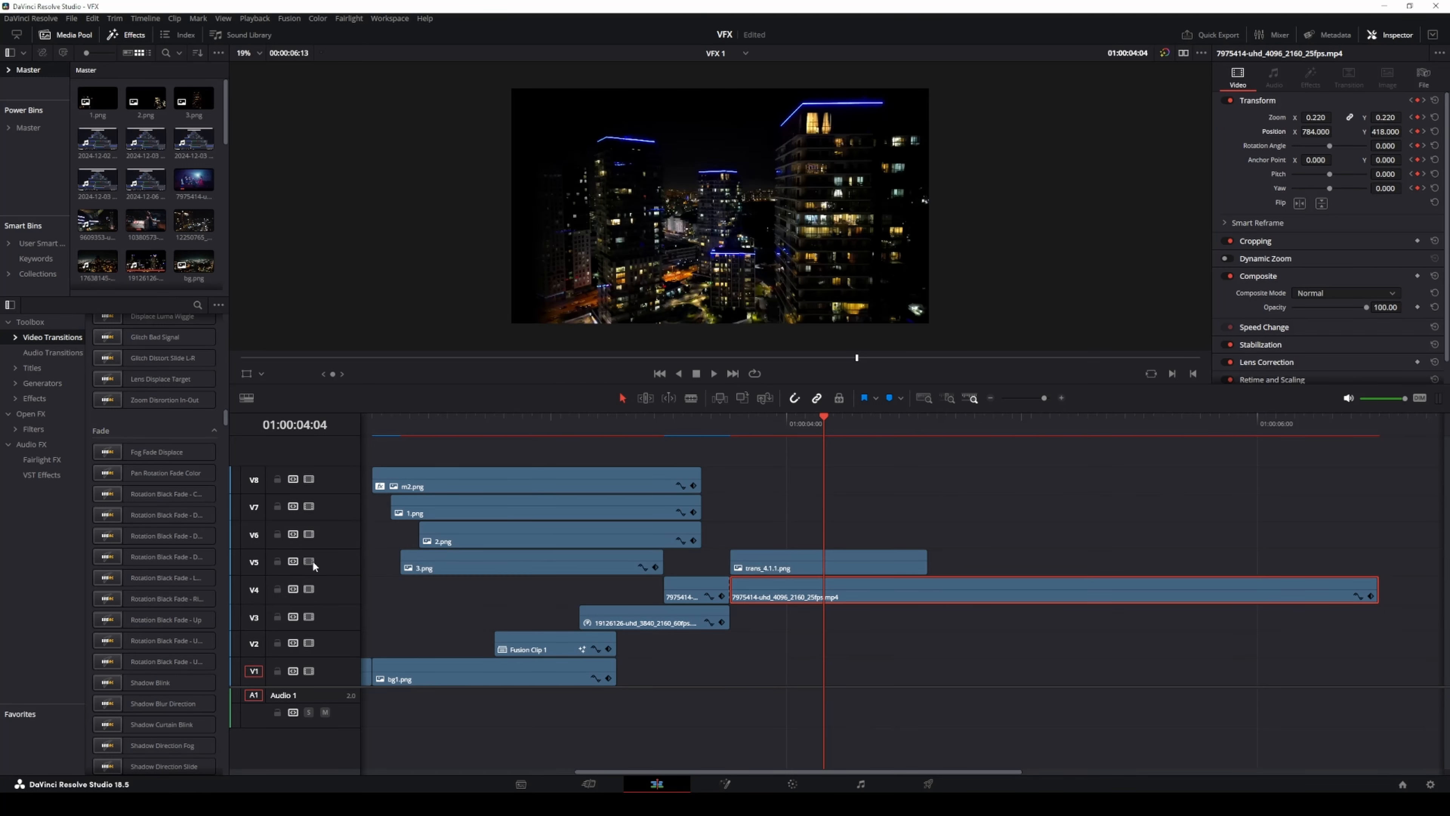
{"action": "scroll", "coordinate": [805, 201], "scroll_direction": "up", "scroll_amount": 5}
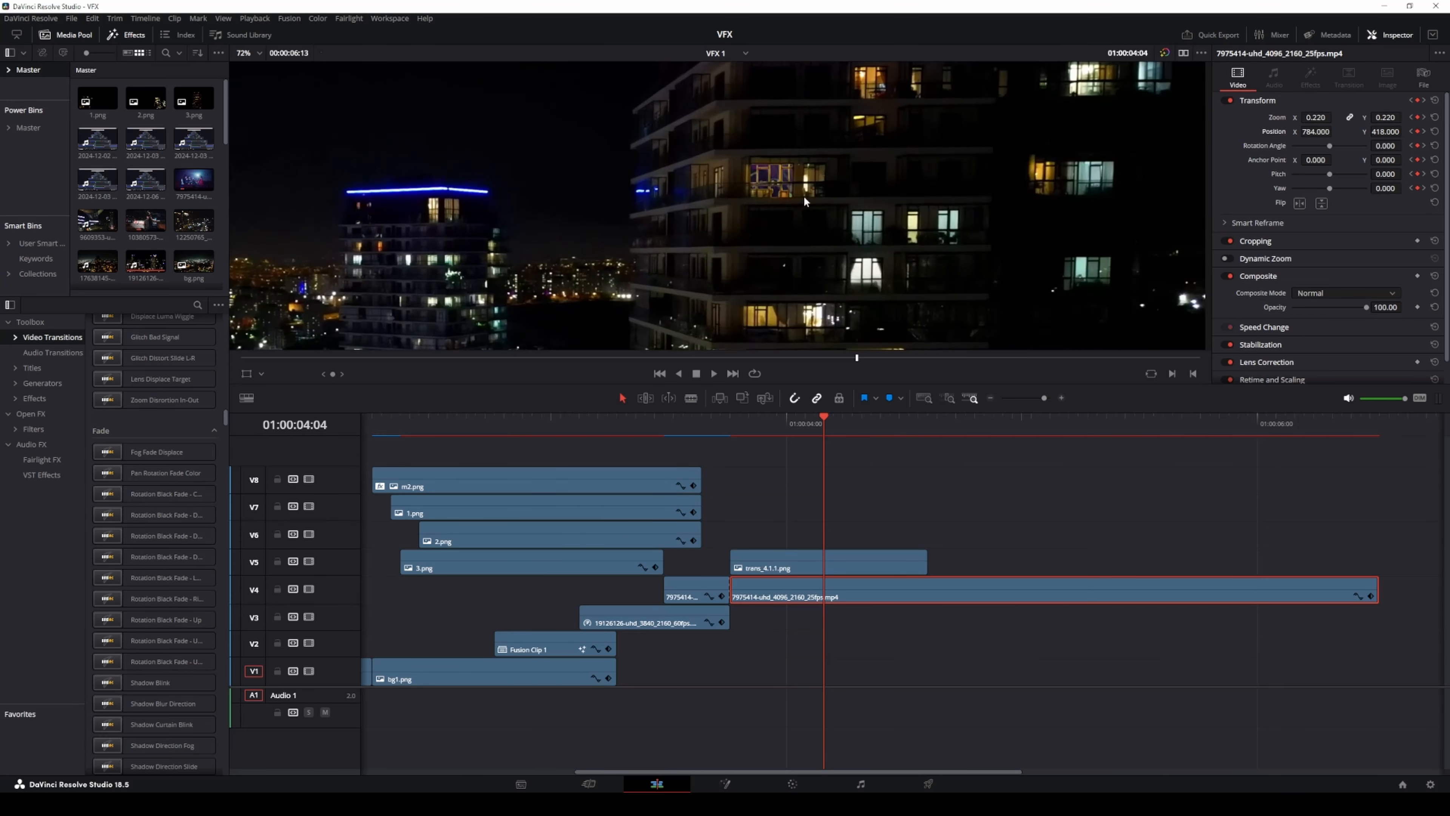
{"action": "left_click_drag", "start_coordinate": [1309, 133], "coordinate": [1387, 131]}
{"action": "scroll", "coordinate": [788, 183], "scroll_direction": "up", "scroll_amount": 2}
Add the Zoom In-Out Target transition to the end of trans_4.1.1.png, aligned to end at the clip's edge.
{"action": "mouse_move", "coordinate": [824, 418]}
{"action": "left_mouse_down"}
{"action": "mouse_move", "coordinate": [928, 418]}
{"action": "mouse_move", "coordinate": [824, 418]}
{"action": "left_mouse_up"}
{"action": "scroll", "coordinate": [742, 183], "scroll_direction": "down", "scroll_amount": 3}
{"action": "scroll", "coordinate": [942, 182], "scroll_direction": "down", "scroll_amount": 2}
{"action": "left_click_drag", "start_coordinate": [935, 384], "coordinate": [935, 434]}
{"action": "left_click_drag", "start_coordinate": [936, 471], "coordinate": [825, 472]}
{"action": "scroll", "coordinate": [824, 343], "scroll_direction": "down", "scroll_amount": 1}
{"action": "left_click", "coordinate": [800, 563]}
{"action": "scroll", "coordinate": [172, 531], "scroll_direction": "down", "scroll_amount": 20}
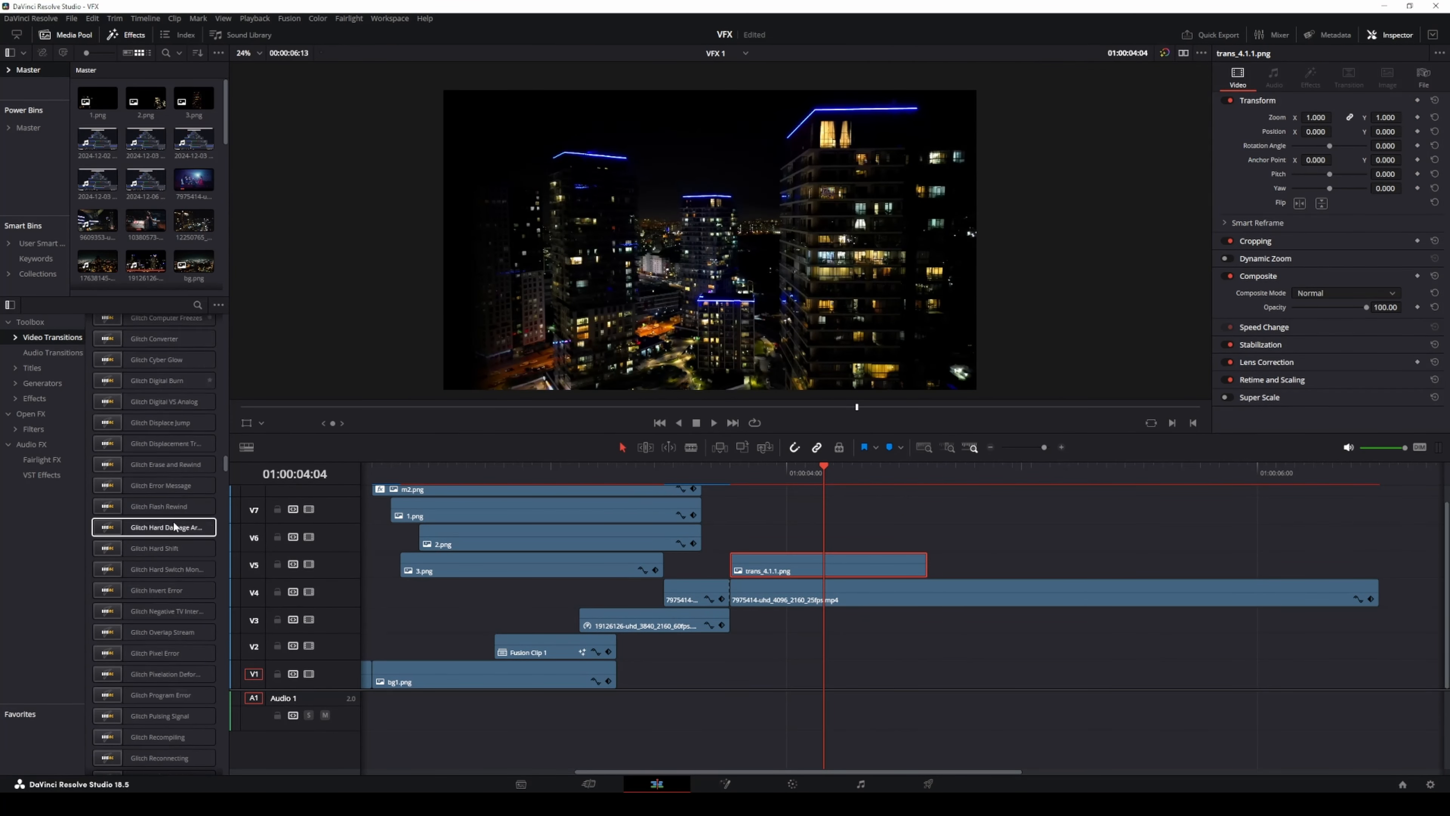
{"action": "scroll", "coordinate": [161, 548], "scroll_direction": "down", "scroll_amount": 10}
{"action": "left_click_drag", "start_coordinate": [160, 552], "coordinate": [969, 561]}
{"action": "left_click", "coordinate": [1310, 152]}
{"action": "left_click_drag", "start_coordinate": [908, 475], "coordinate": [892, 481]}
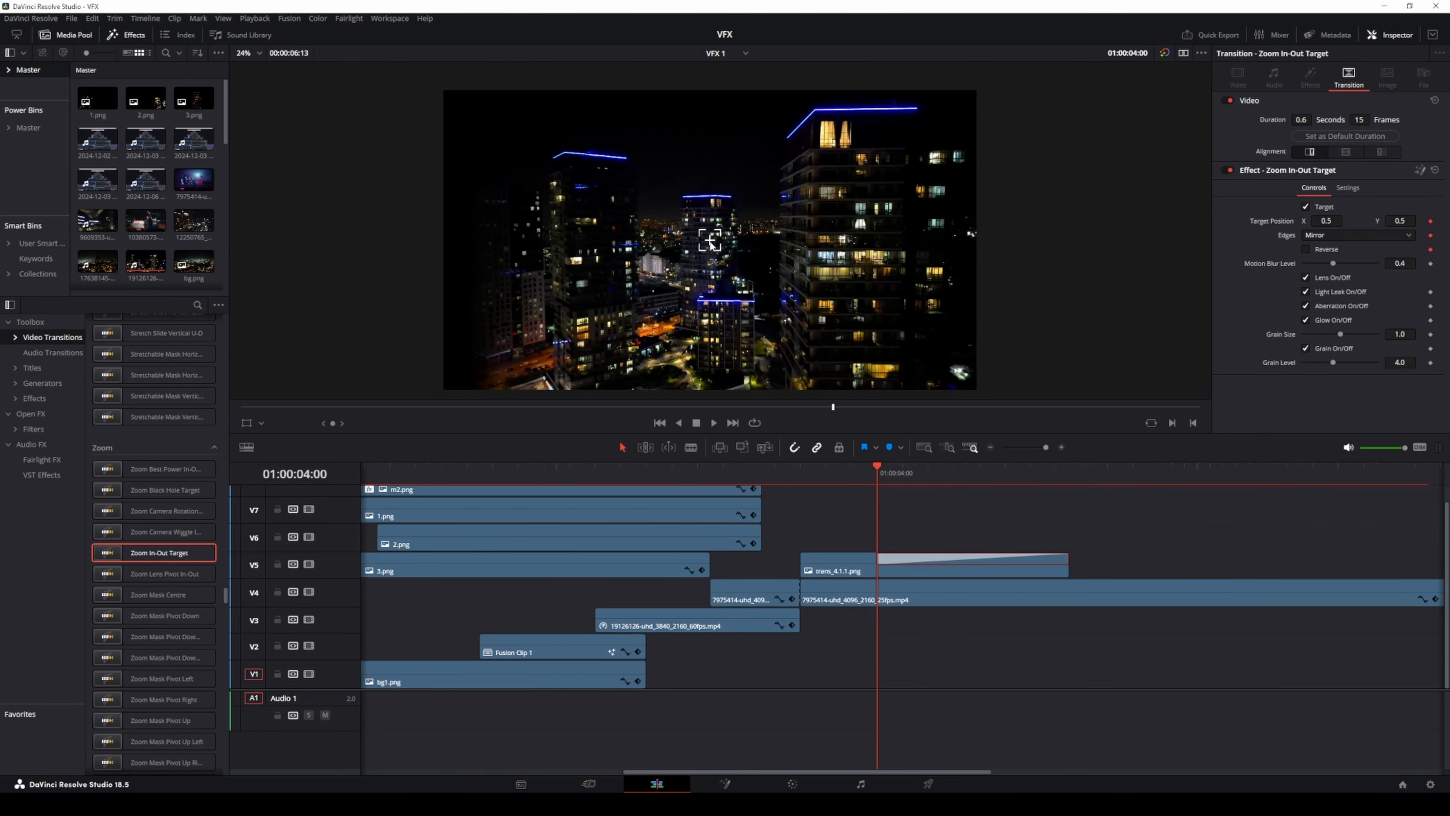
Aim the transition's target at the cut-out windows (X 0.731, Y 0.661), turn off Light Leak and Glow, and set its duration to 17 frames.
{"action": "scroll", "coordinate": [711, 242], "scroll_direction": "up", "scroll_amount": 2}
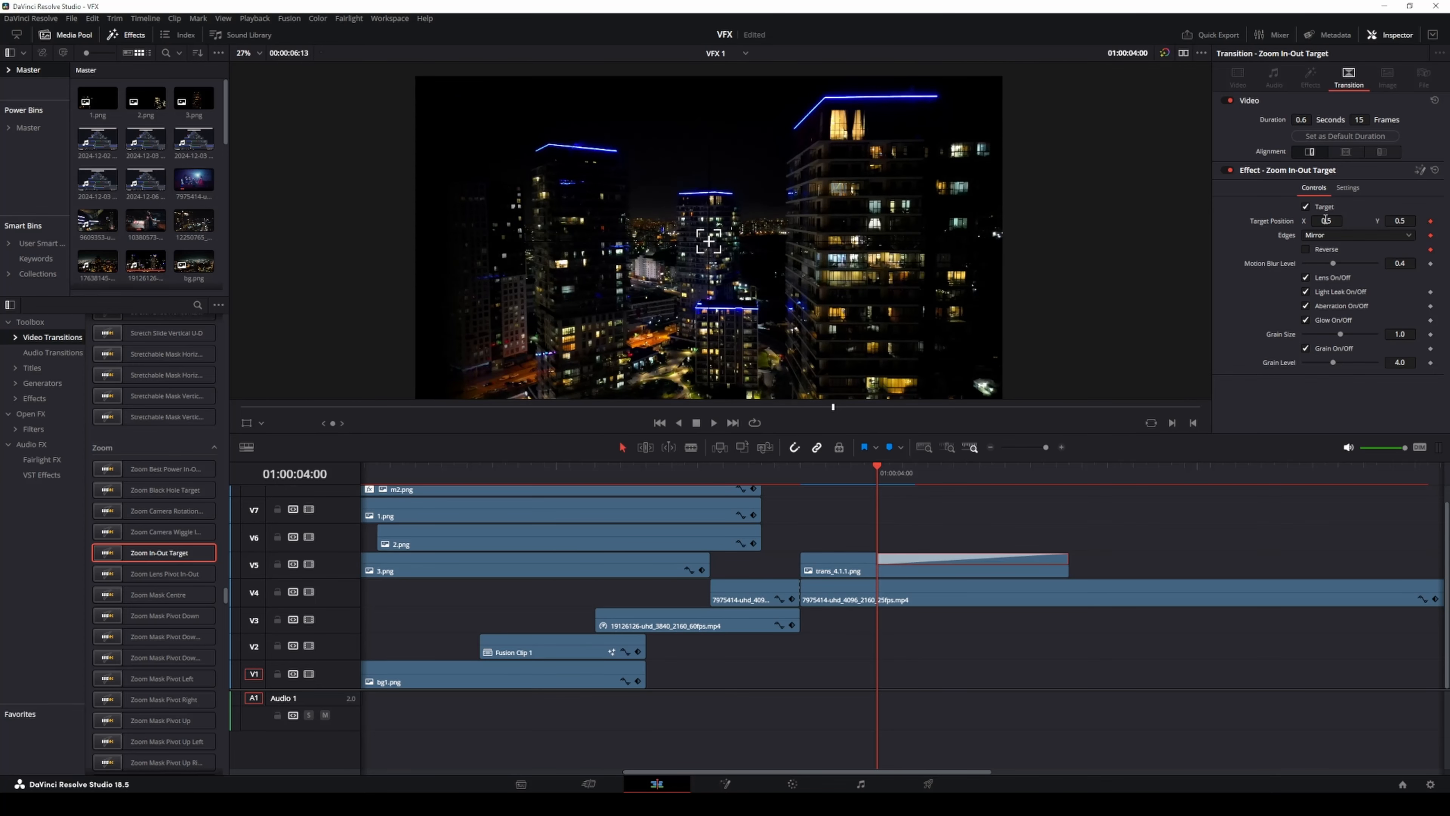
{"action": "left_click_drag", "start_coordinate": [708, 240], "coordinate": [844, 187]}
{"action": "mouse_move", "coordinate": [885, 465]}
{"action": "left_mouse_down"}
{"action": "mouse_move", "coordinate": [970, 465]}
{"action": "mouse_move", "coordinate": [877, 465]}
{"action": "left_mouse_up"}
{"action": "key", "text": "space"}
{"action": "left_click_drag", "start_coordinate": [1168, 466], "coordinate": [958, 480]}
{"action": "left_click_drag", "start_coordinate": [877, 469], "coordinate": [954, 503]}
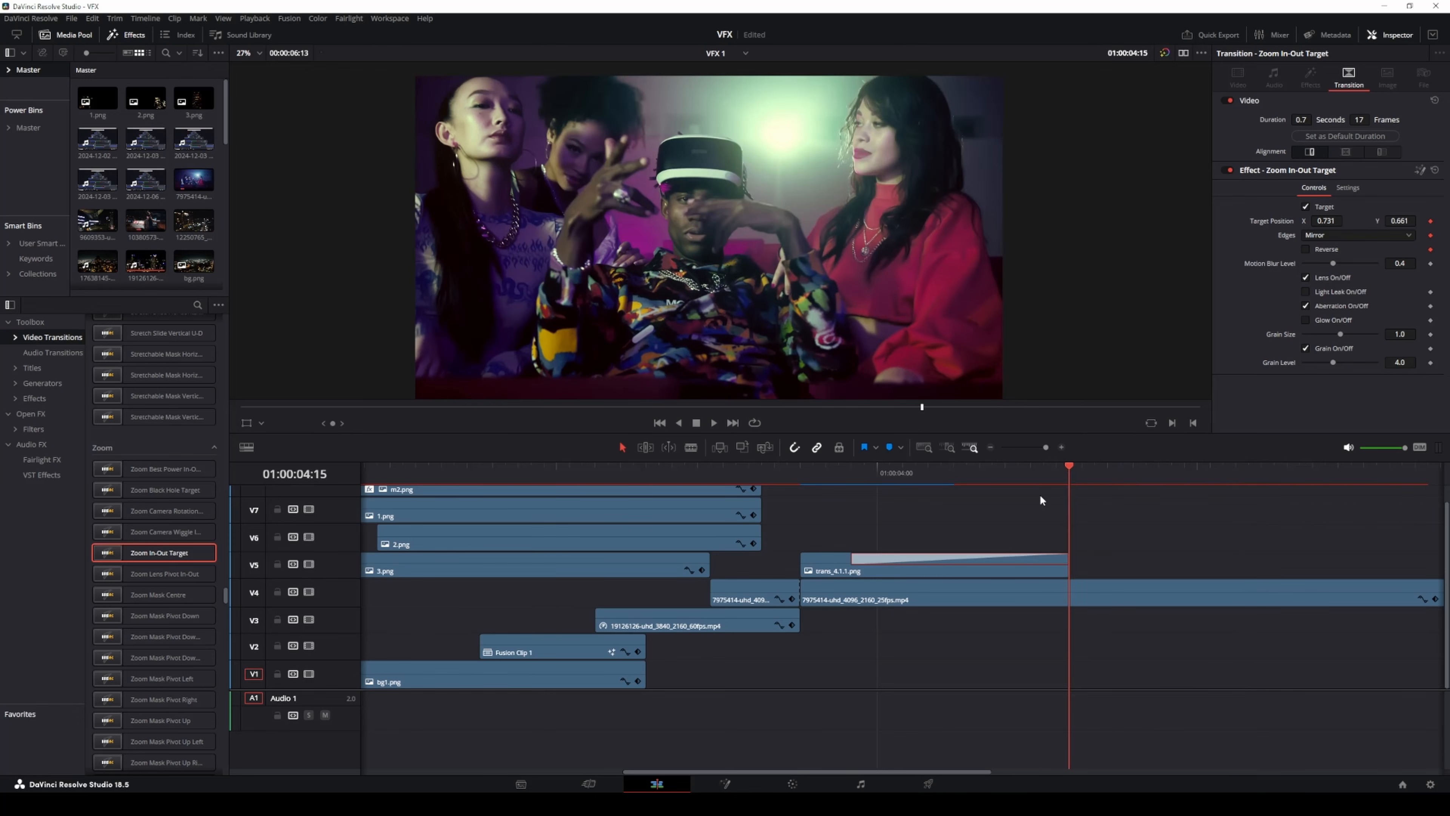
Move the 7975414 clip's middle Transform keyframe to 01:00:04:06 and set it to Zoom 0.300, Position X 803, Y 456.
{"action": "left_click", "coordinate": [1032, 599]}
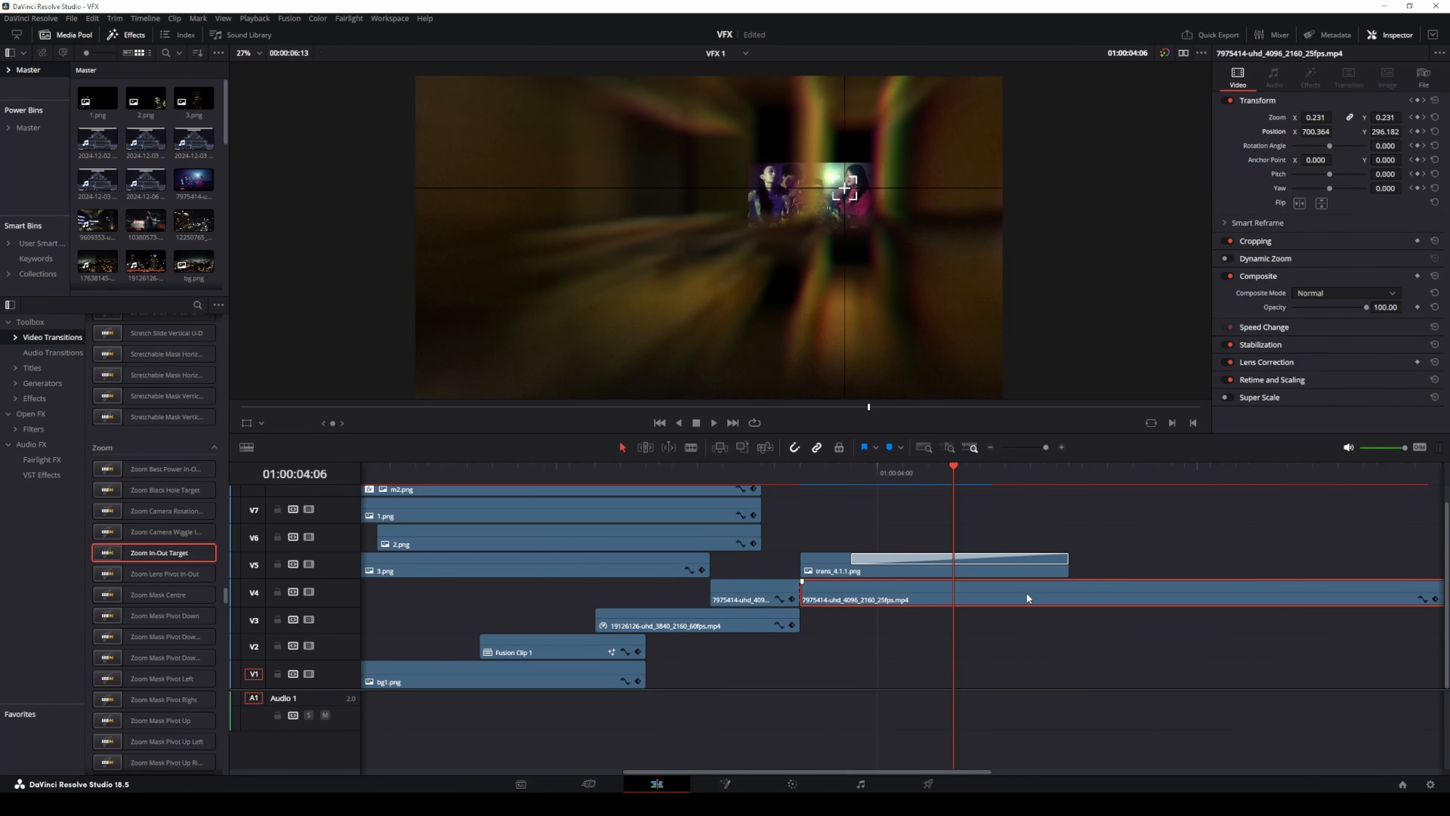
{"action": "left_click", "coordinate": [1435, 599]}
{"action": "left_click_drag", "start_coordinate": [902, 622], "coordinate": [942, 623]}
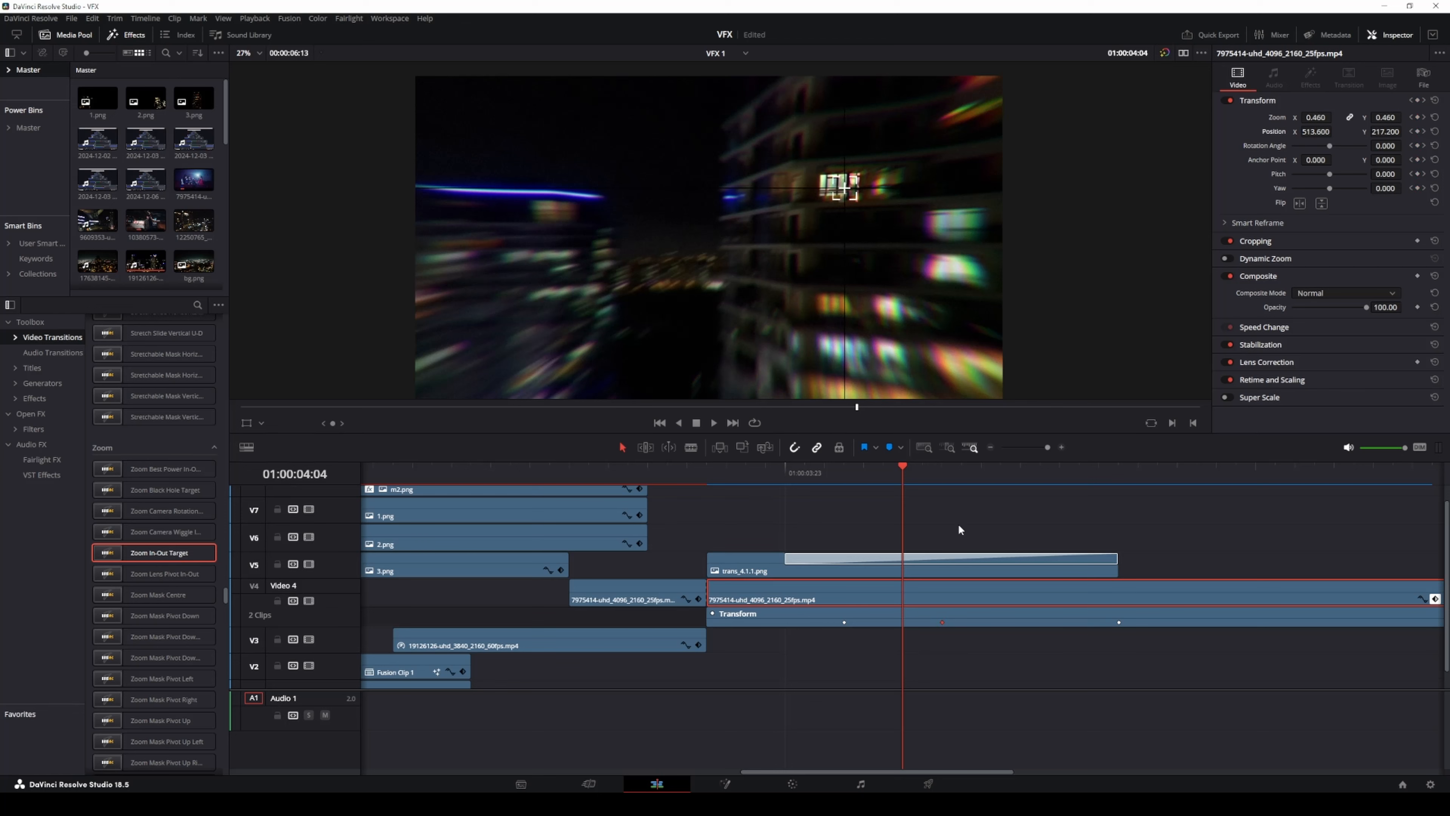
{"action": "left_click_drag", "start_coordinate": [944, 478], "coordinate": [919, 475]}
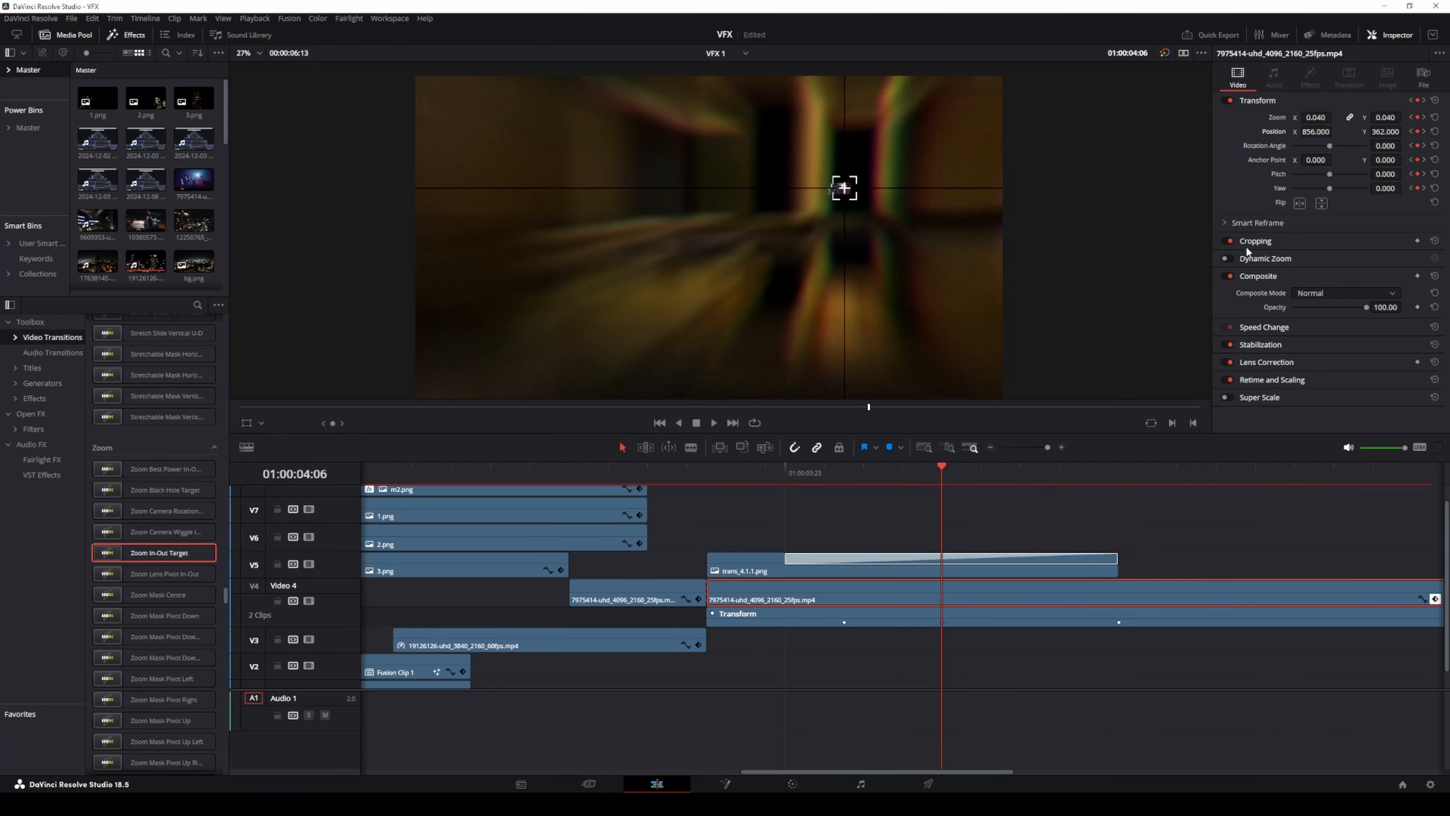
{"action": "left_click_drag", "start_coordinate": [1315, 119], "coordinate": [1405, 132]}
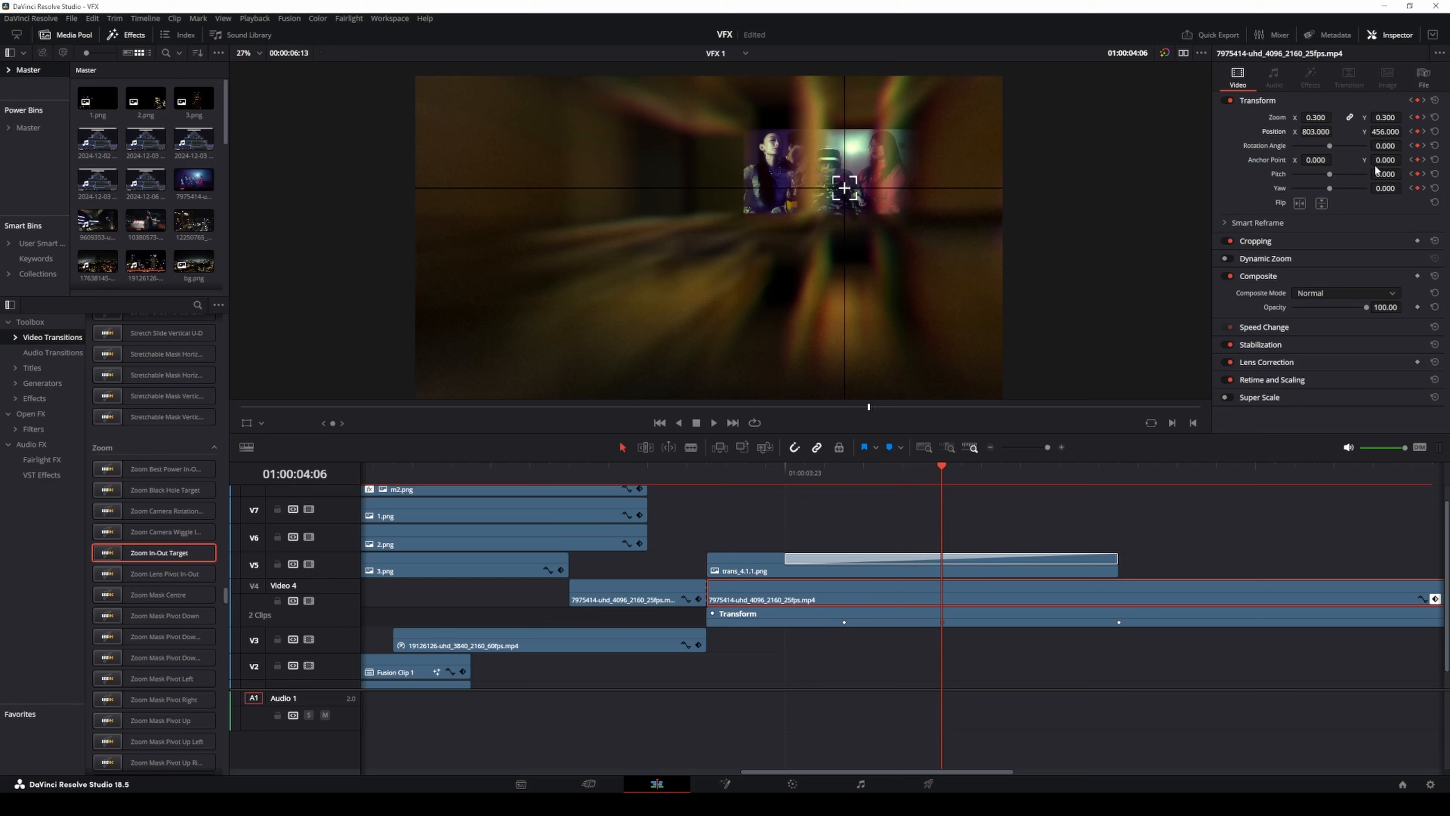
Move the 7975414 clip's last Transform keyframe to 01:00:04:09 and scrub through the zoom to check it.
{"action": "left_click_drag", "start_coordinate": [943, 468], "coordinate": [993, 479]}
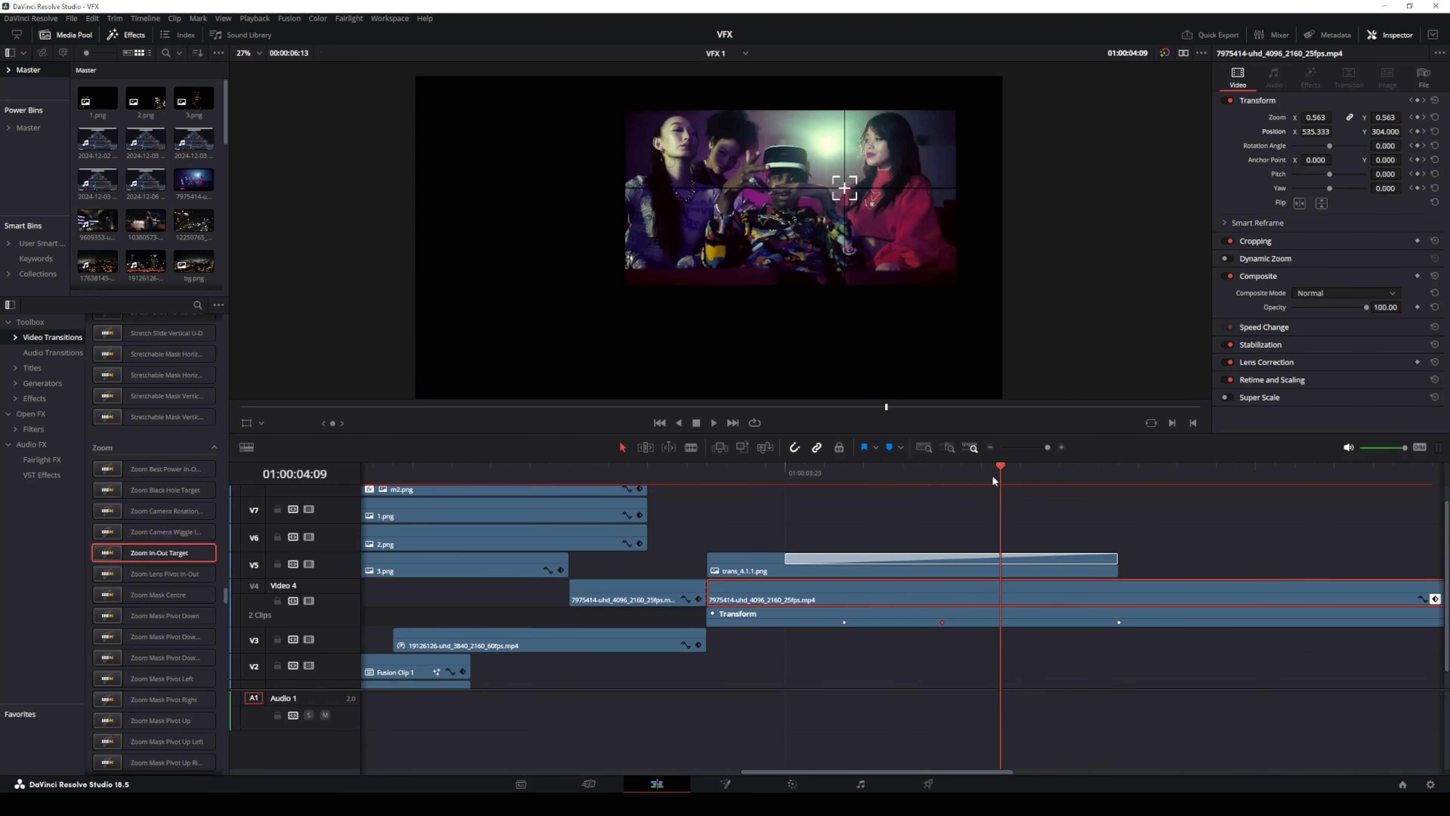
{"action": "left_click_drag", "start_coordinate": [1118, 623], "coordinate": [1001, 624]}
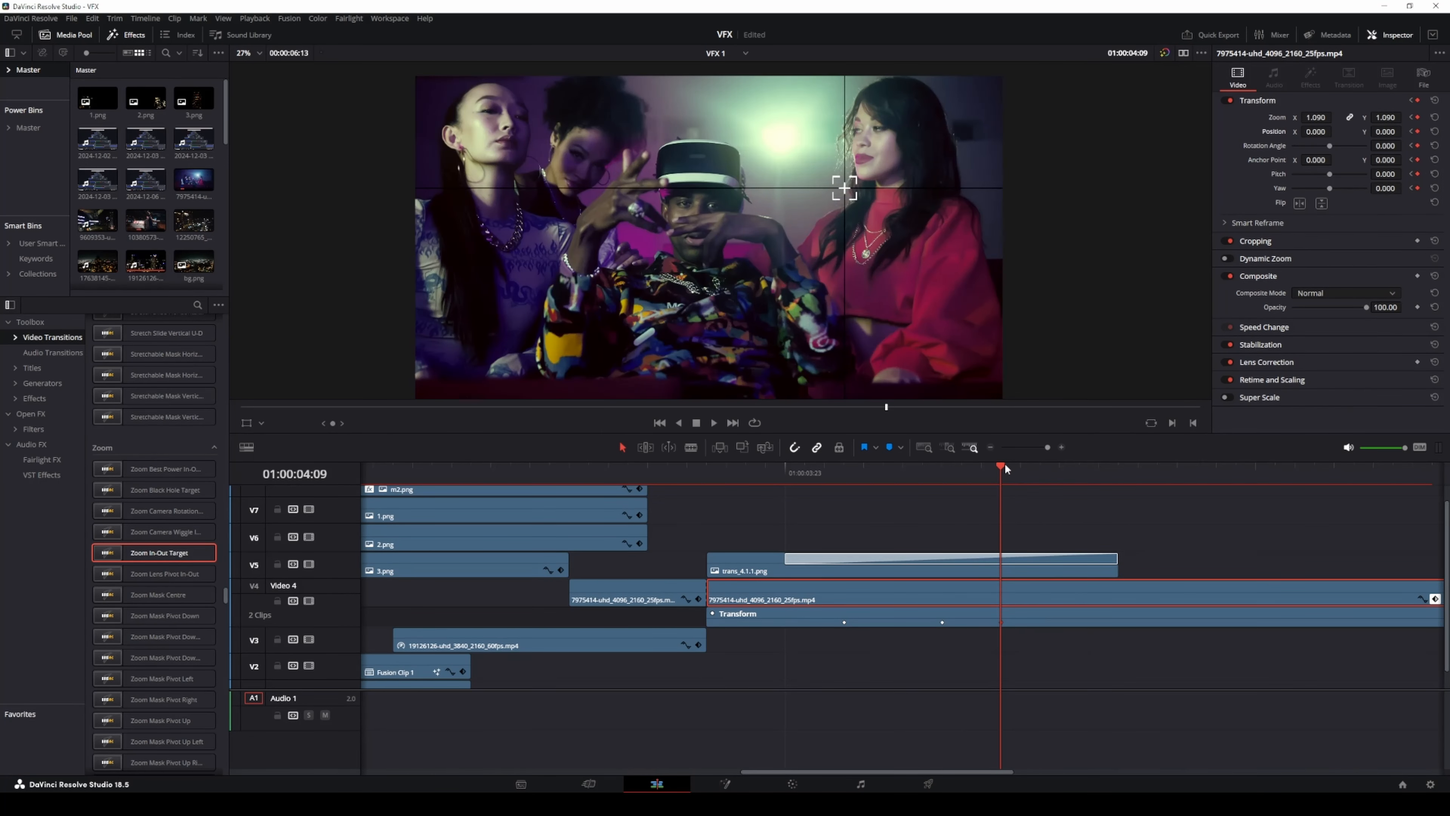
{"action": "left_click", "coordinate": [942, 470]}
{"action": "left_click_drag", "start_coordinate": [926, 477], "coordinate": [786, 484]}
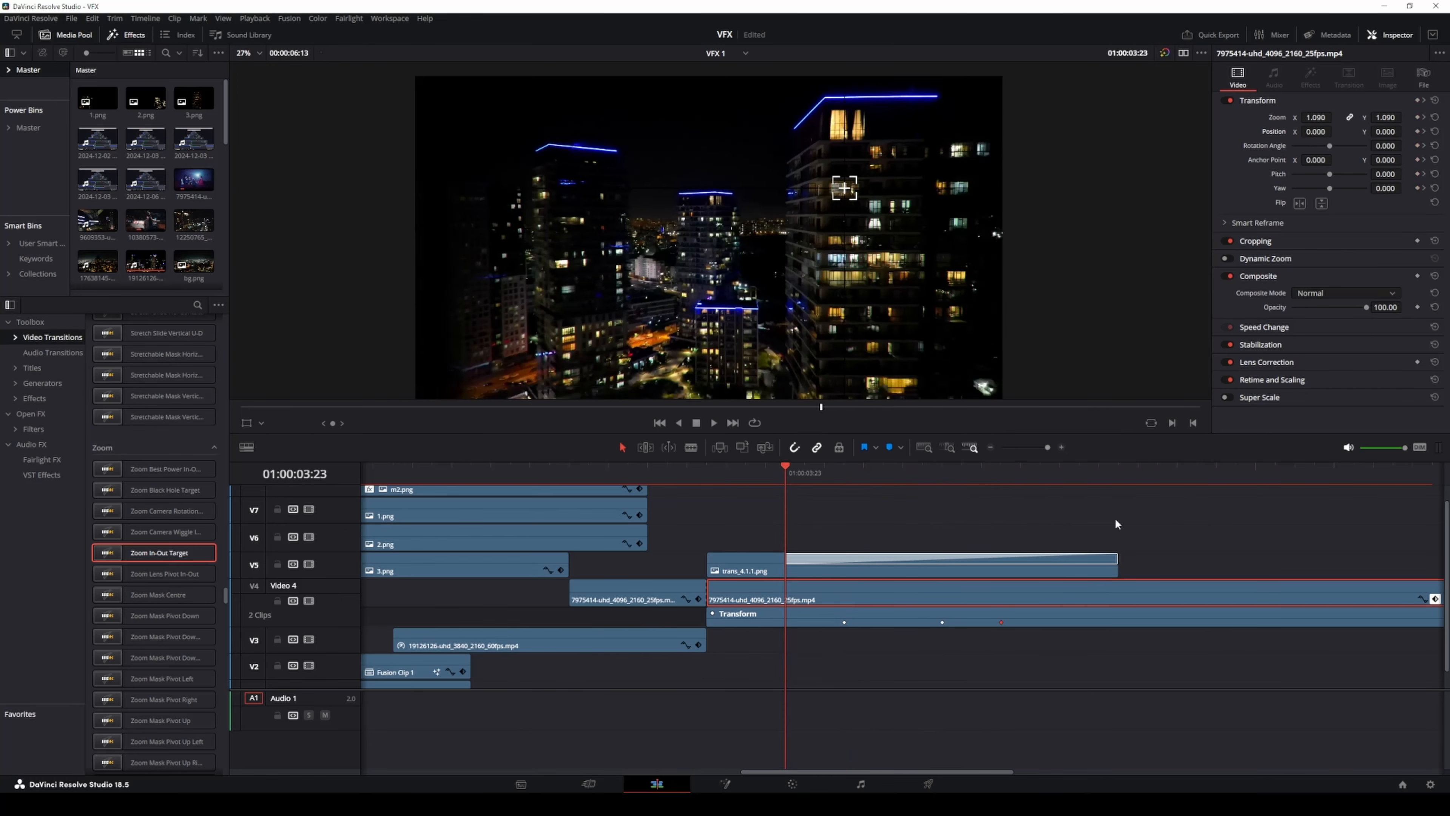
Enlarge the 7975414 clip at 01:00:04:06 to Zoom 0.810 and shift its Position X to 286.
{"action": "left_click", "coordinate": [1326, 117]}
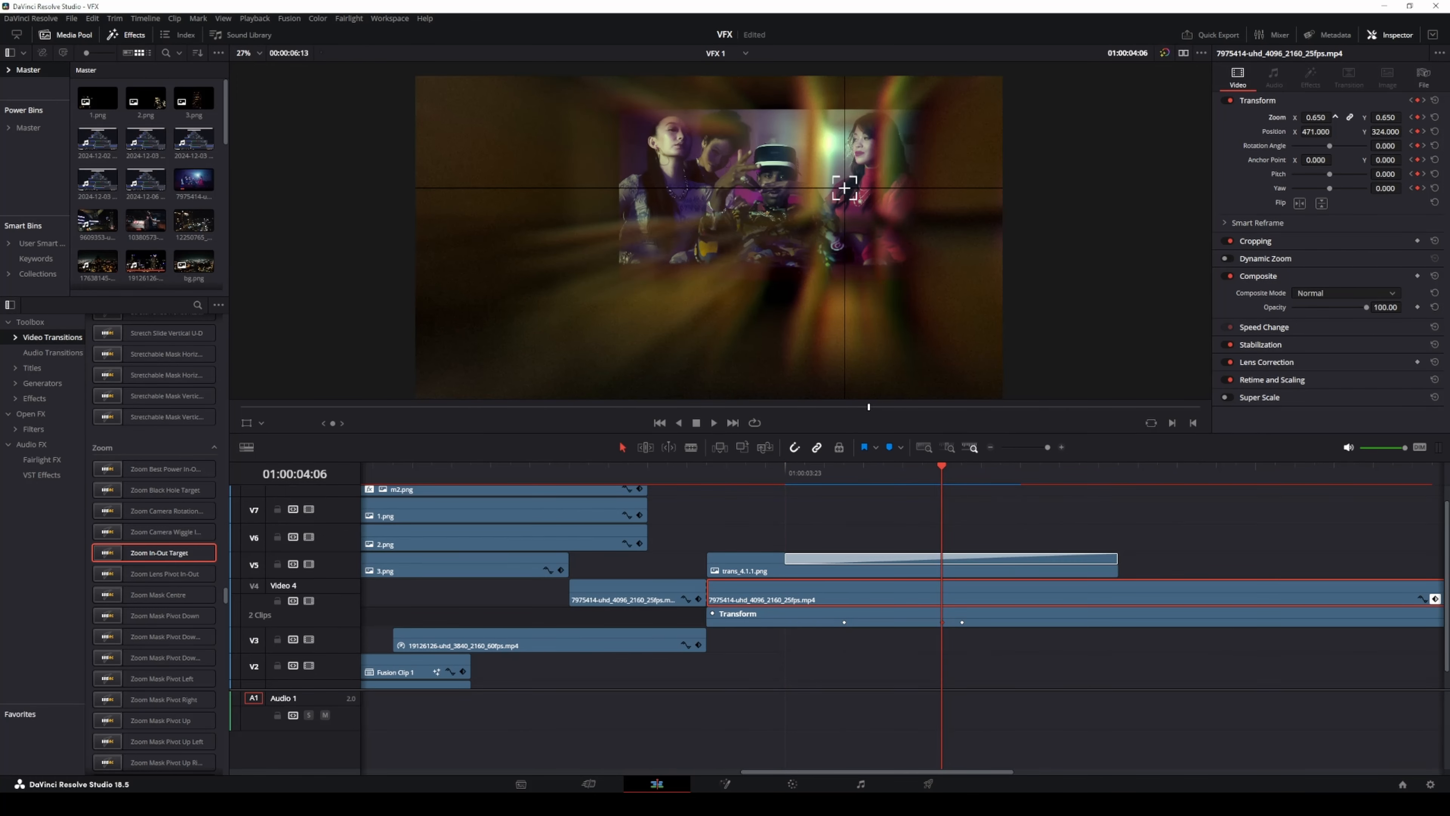
{"action": "left_click_drag", "start_coordinate": [1316, 117], "coordinate": [1359, 131]}
{"action": "left_click_drag", "start_coordinate": [1316, 132], "coordinate": [1326, 148]}
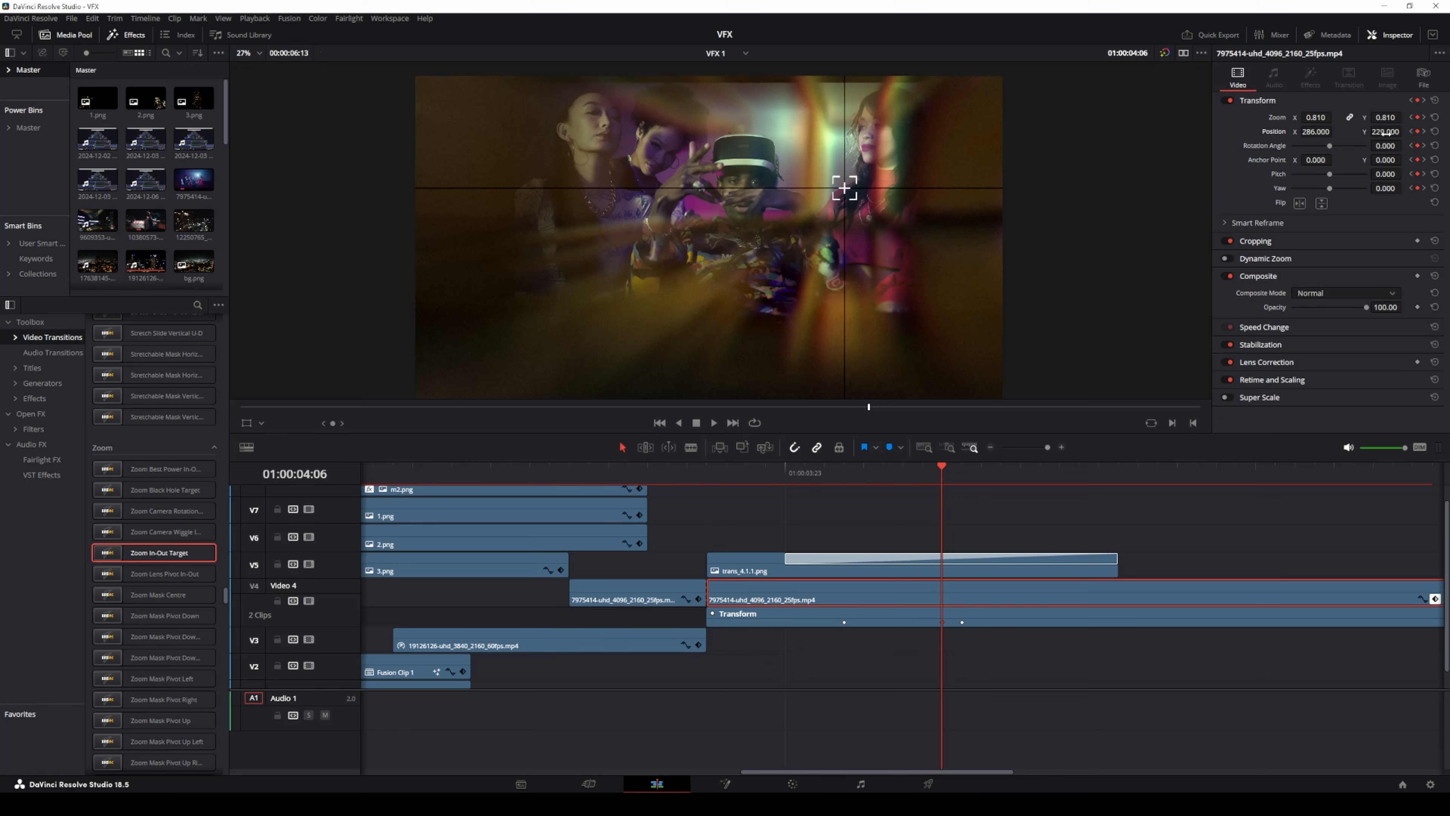
{"action": "left_click", "coordinate": [1001, 473]}
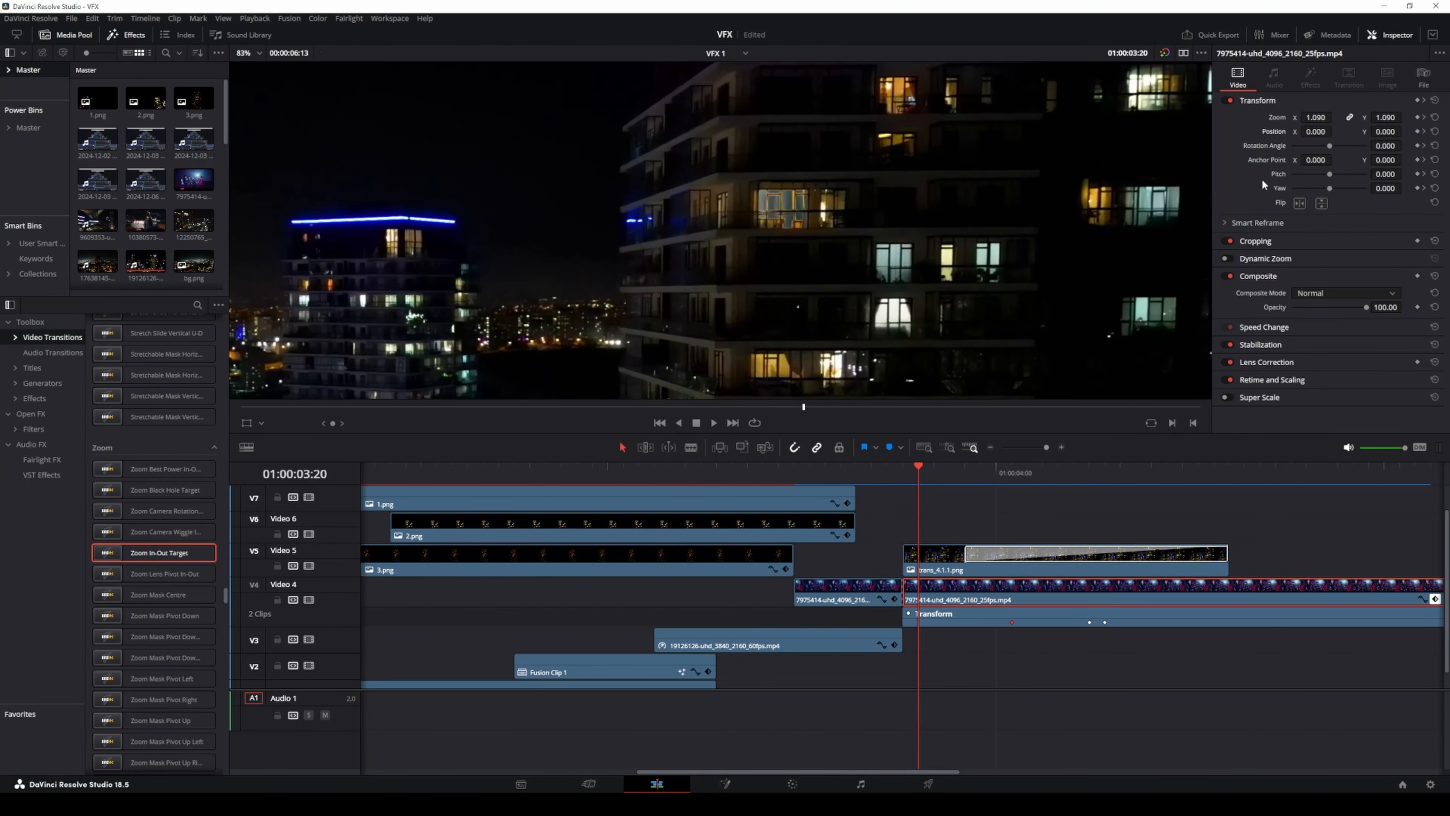
Shrink the 7975414 clip at 01:00:03:20, set Zoom 0.060 at 01:00:04:01, and reposition it behind the cut-out windows.
{"action": "left_click_drag", "start_coordinate": [1336, 117], "coordinate": [1324, 118]}
{"action": "left_click_drag", "start_coordinate": [1334, 118], "coordinate": [1316, 118]}
{"action": "double_click", "coordinate": [1317, 117]}
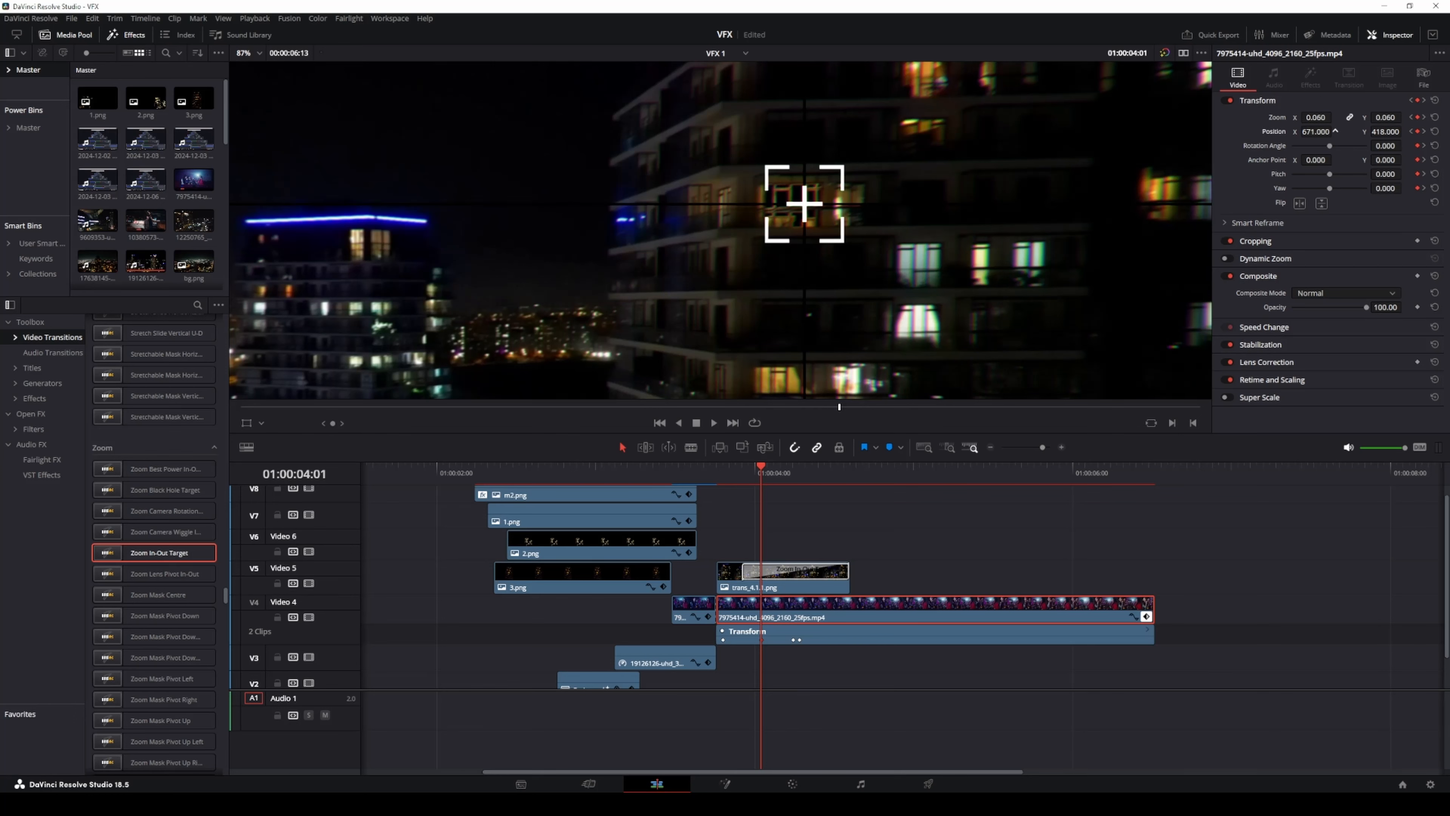
{"action": "mouse_move", "coordinate": [1335, 132]}
{"action": "left_mouse_down"}
{"action": "mouse_move", "coordinate": [1427, 132]}
{"action": "mouse_move", "coordinate": [1359, 132]}
{"action": "left_mouse_up"}
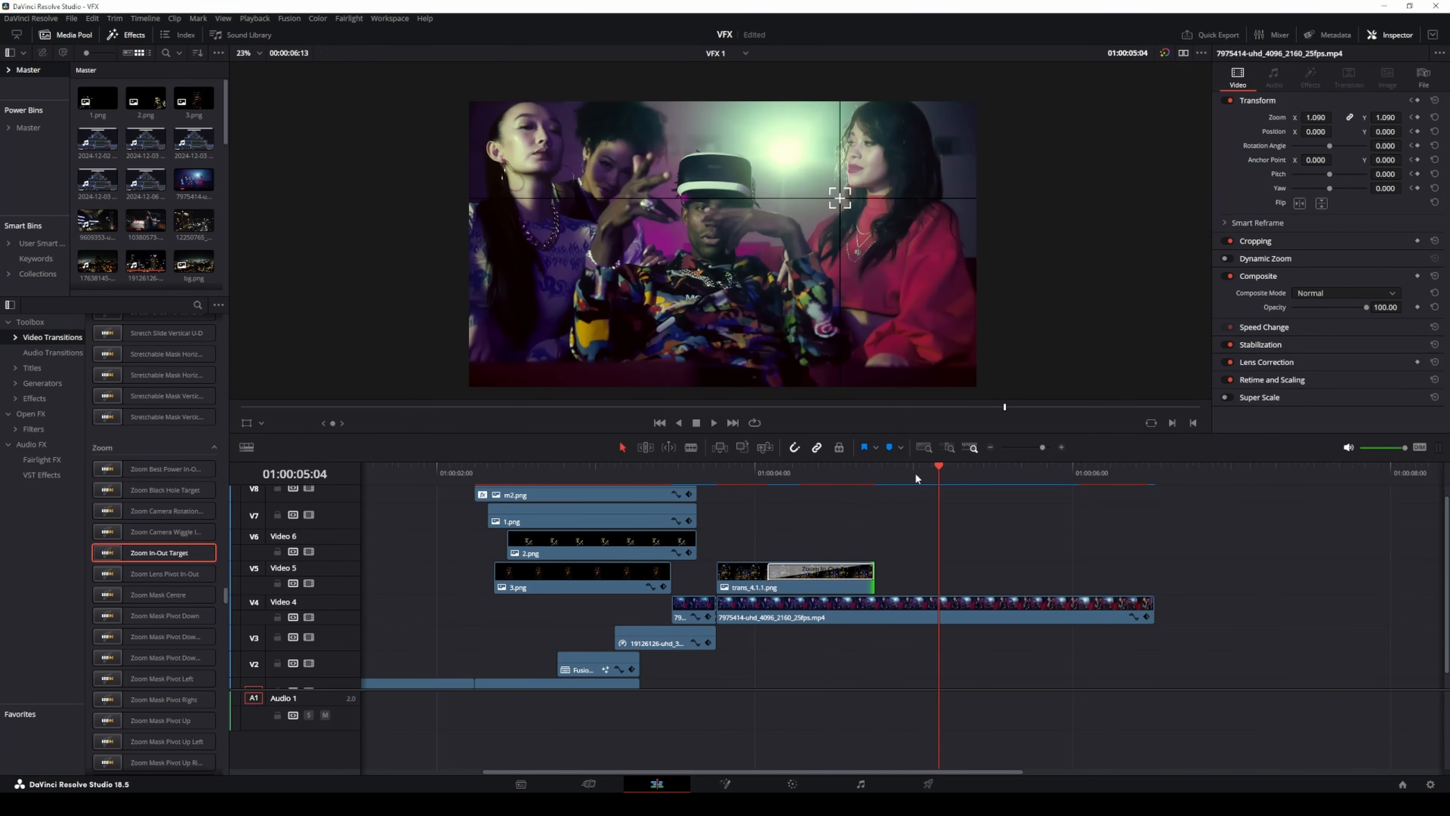
Lower the Zoom In-Out Target transition's Motion Blur Level to 0.276 and toggle its Aberration option.
{"action": "left_click", "coordinate": [854, 573]}
{"action": "left_click_drag", "start_coordinate": [1332, 263], "coordinate": [1324, 263]}
{"action": "mouse_move", "coordinate": [825, 467]}
{"action": "left_mouse_down"}
{"action": "mouse_move", "coordinate": [785, 474]}
{"action": "mouse_move", "coordinate": [798, 474]}
{"action": "left_mouse_up"}
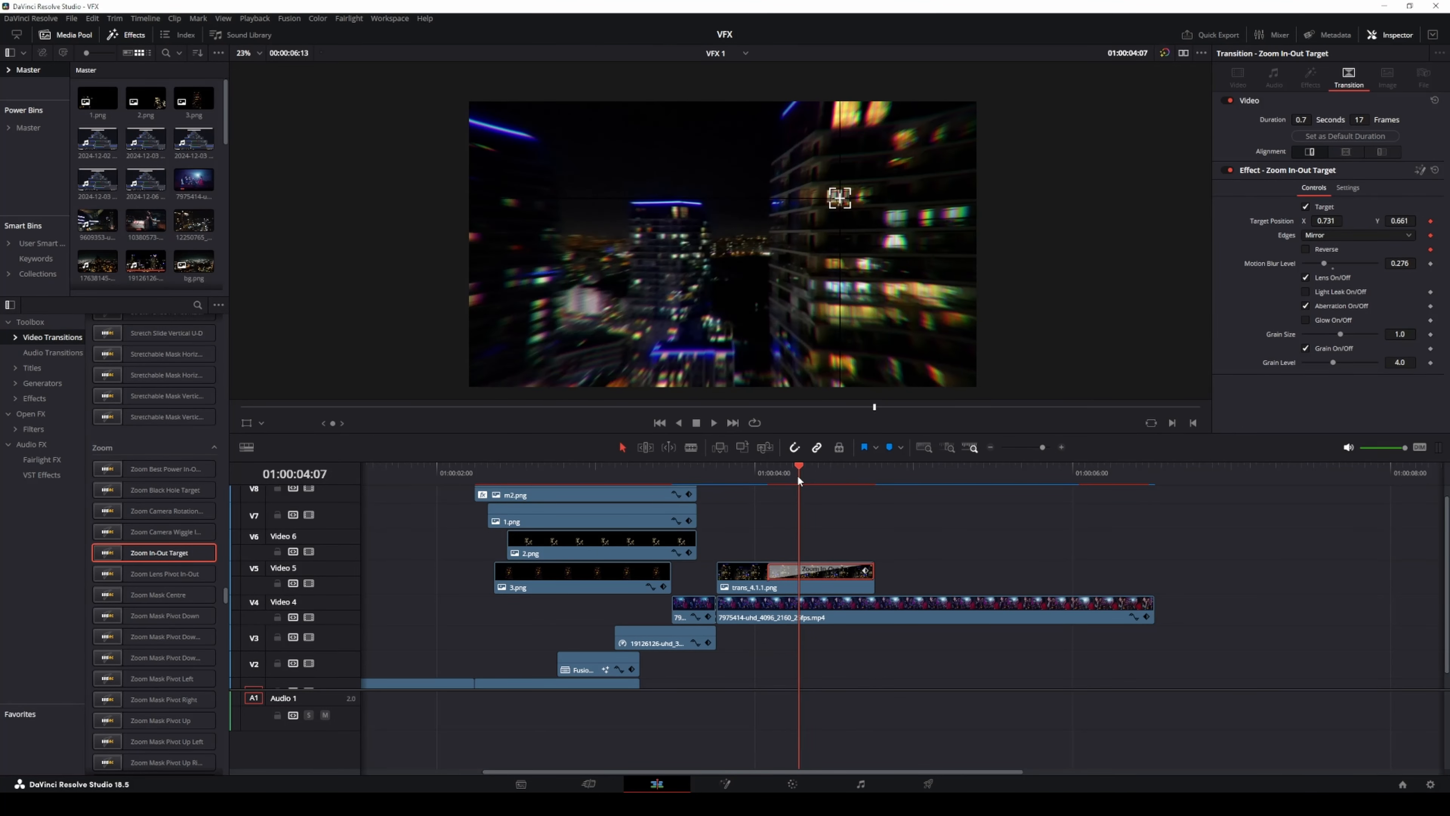
{"action": "left_click", "coordinate": [1306, 308]}
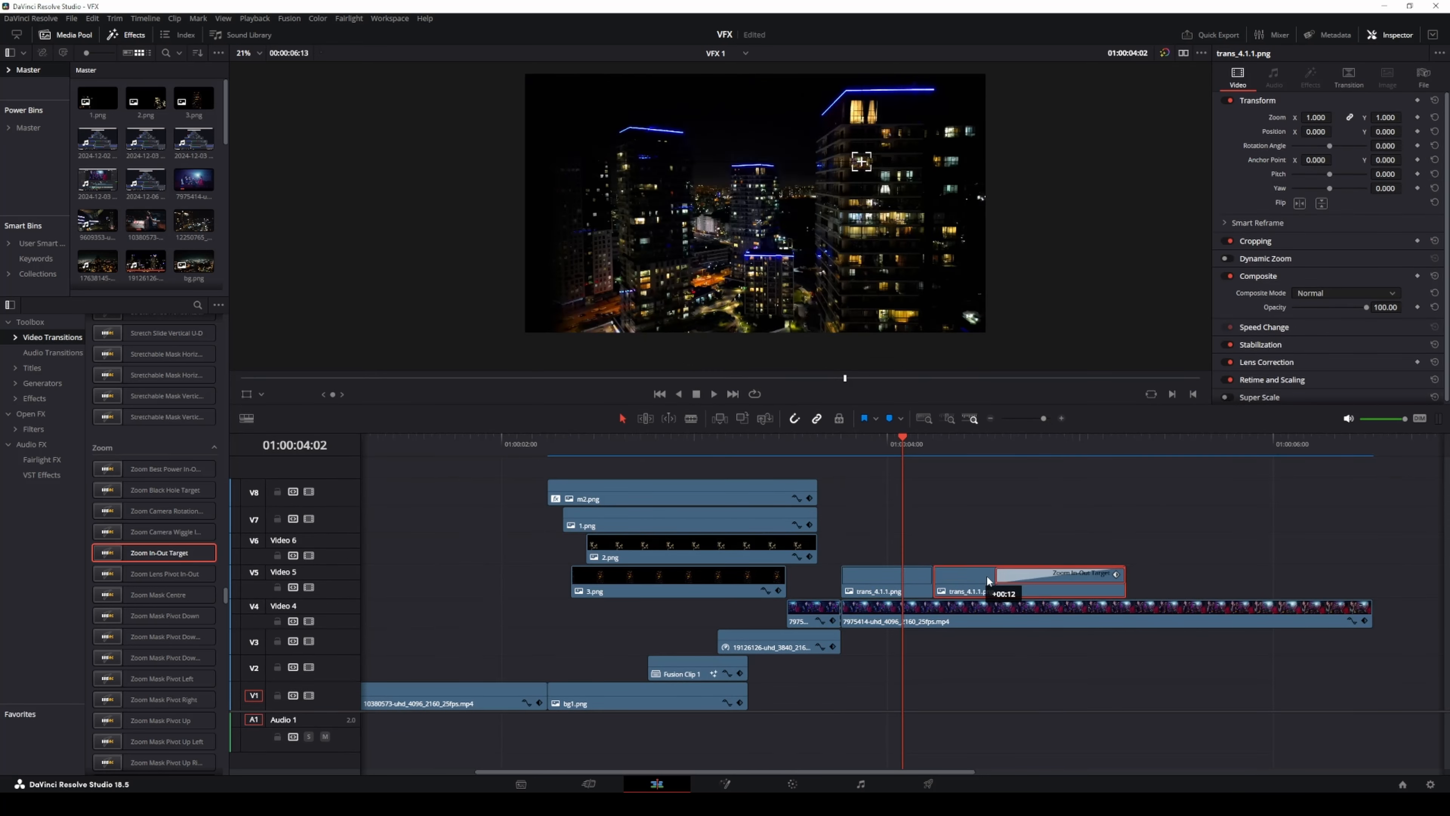
Duplicate trans_4.1.1.png directly after the original on Video 5 and delete the copy's transition.
{"action": "left_click_drag", "start_coordinate": [994, 580], "coordinate": [1118, 591]}
{"action": "left_click", "coordinate": [1148, 581]}
{"action": "key", "text": "Delete"}
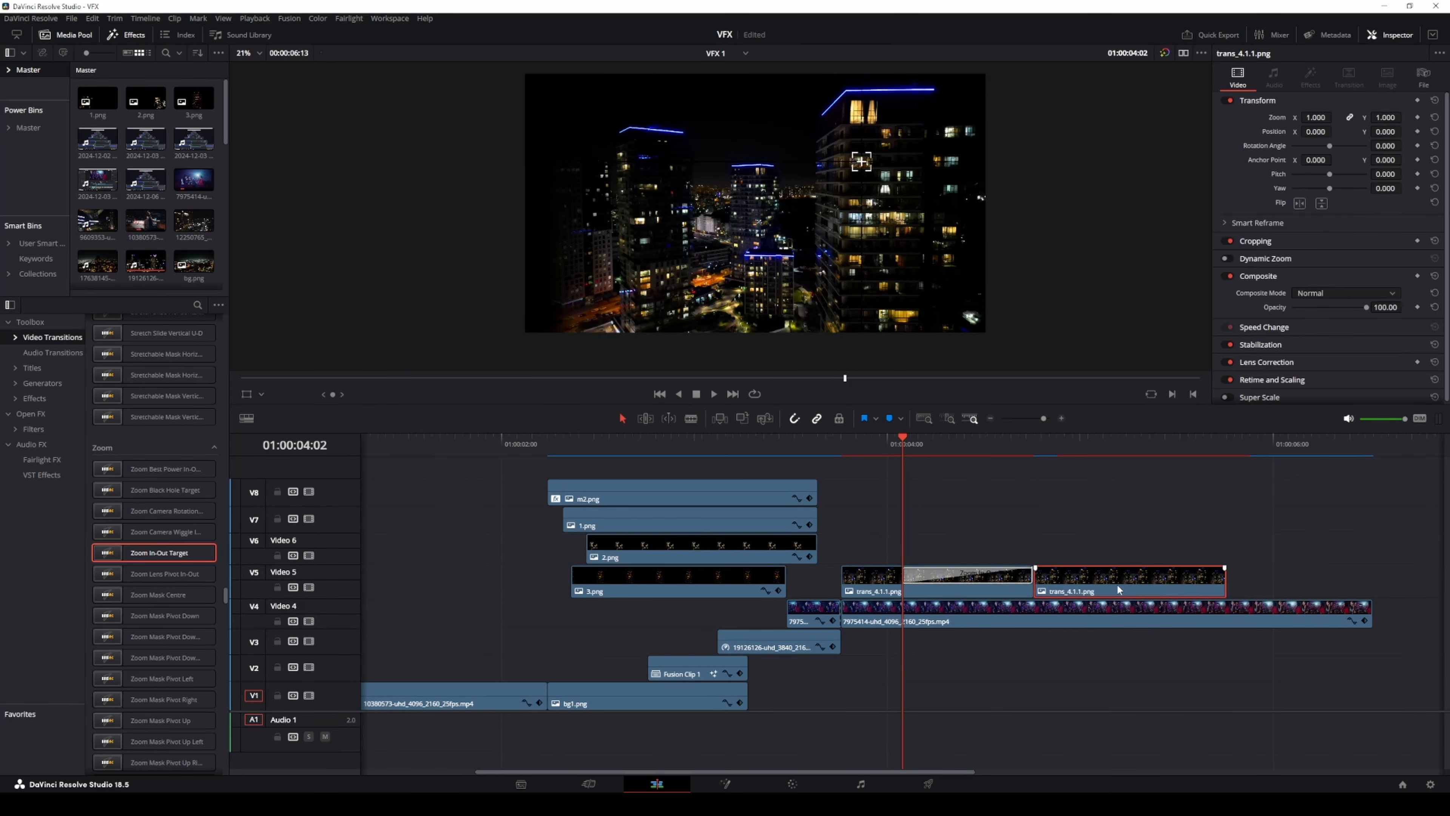
Search the effects for "trans" and apply the Resolve FX Transform effect to the trans_4.1.1.png copy.
{"action": "left_click_drag", "start_coordinate": [907, 444], "coordinate": [1029, 453]}
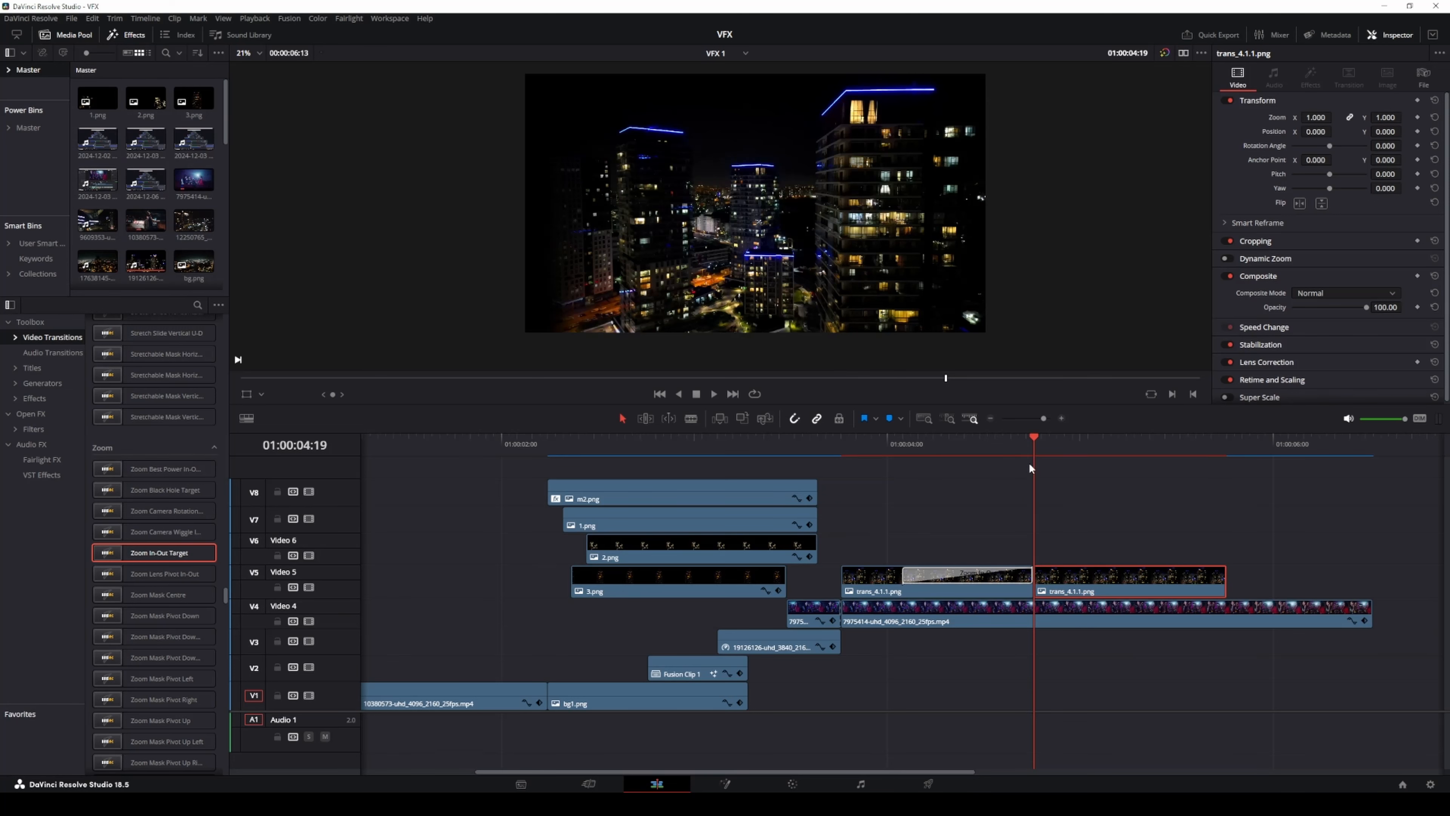
{"action": "left_click", "coordinate": [79, 413]}
{"action": "left_click", "coordinate": [194, 305]}
{"action": "type", "text": "trans"}
{"action": "left_click_drag", "start_coordinate": [147, 445], "coordinate": [1131, 583]}
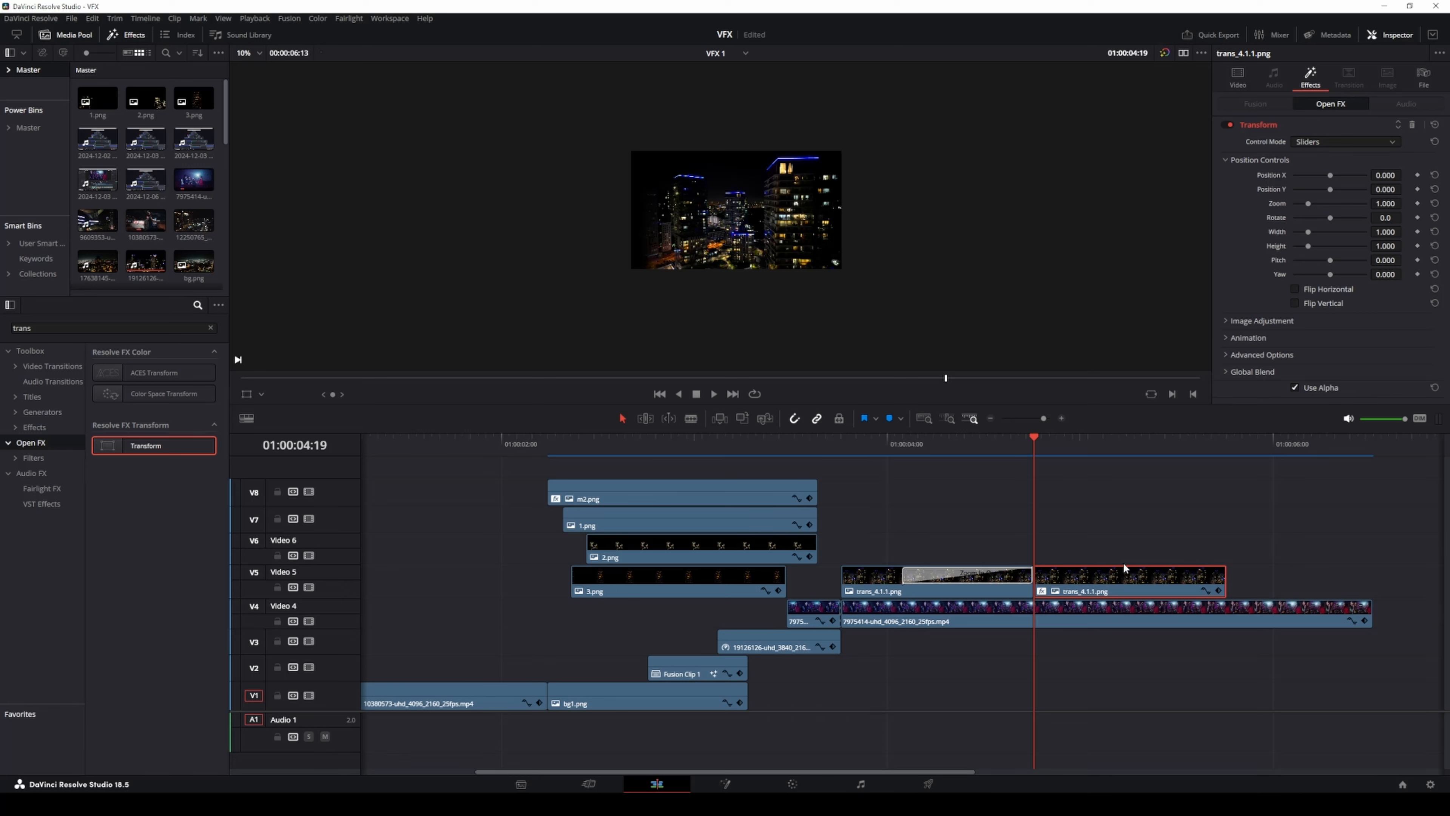
Set the copy's Anchor Point to about X 855, Y 345, on the tower's cut-out windows.
{"action": "left_click", "coordinate": [1238, 77]}
{"action": "left_click", "coordinate": [247, 394]}
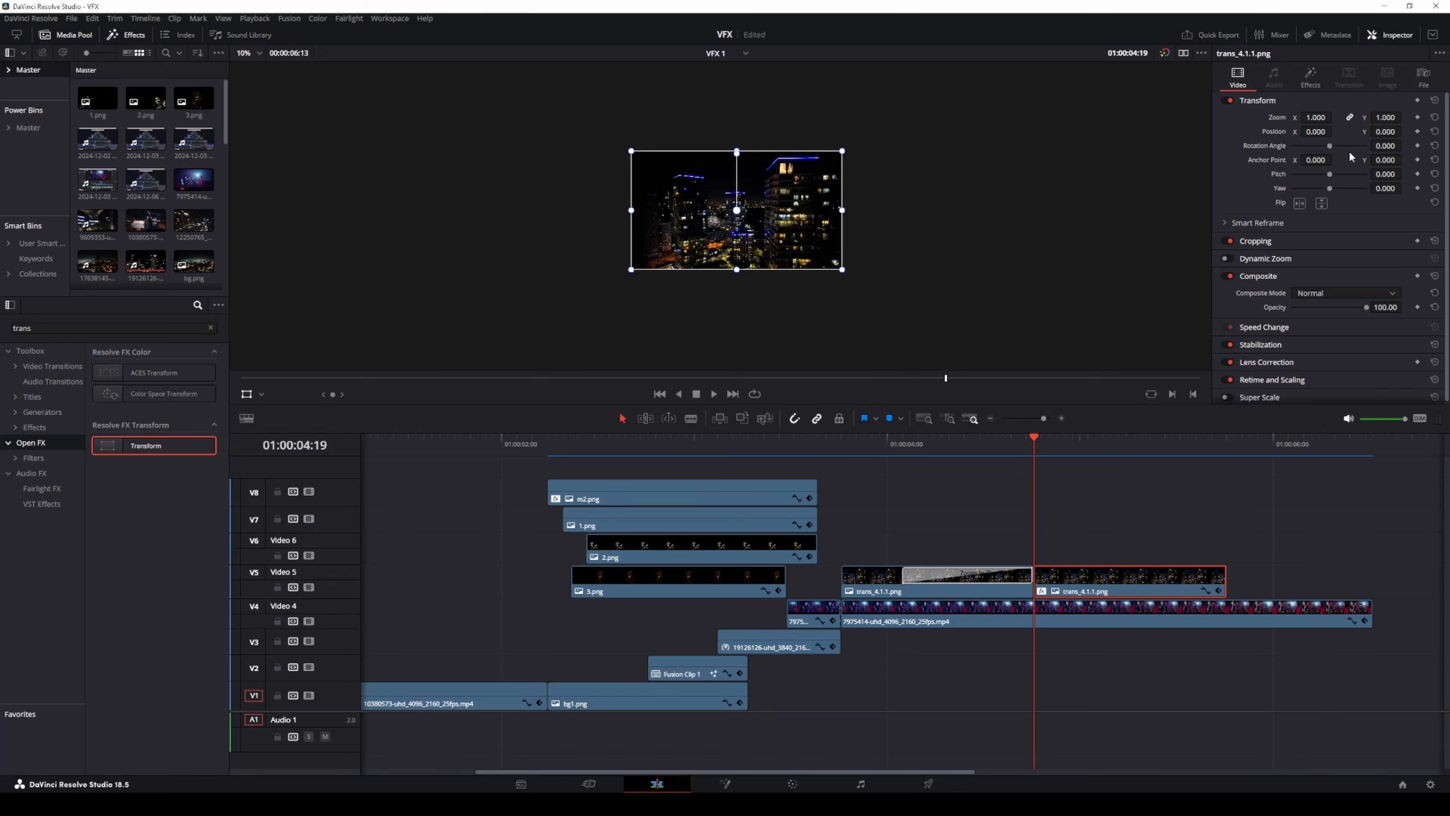
{"action": "left_click_drag", "start_coordinate": [737, 209], "coordinate": [783, 210]}
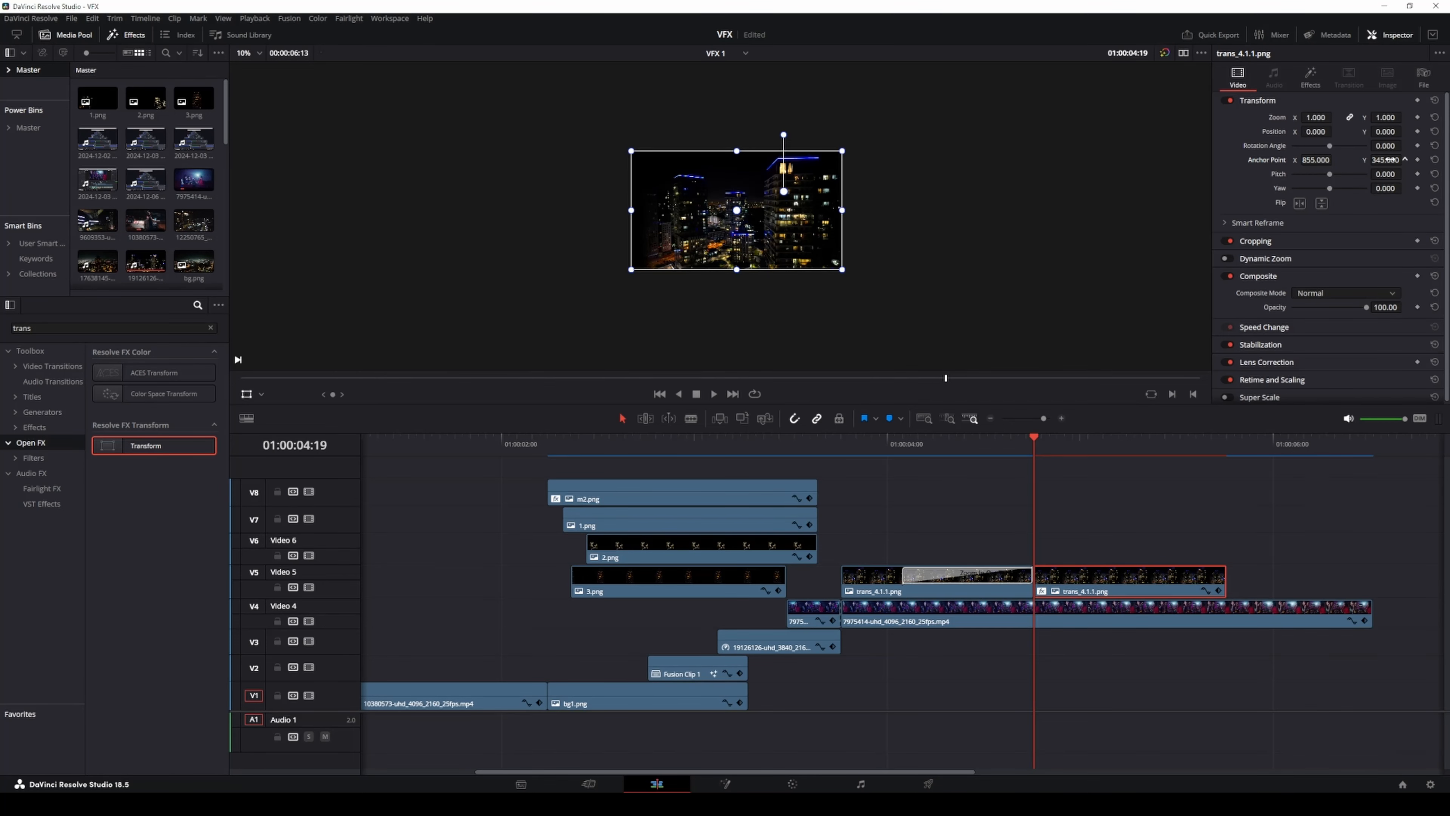
{"action": "scroll", "coordinate": [917, 166], "scroll_direction": "up", "scroll_amount": 5}
Enlarge the copy with the Transform effect, move it to Position -718.219, -248.045, and shift its Anchor Point to X 966, Y 449.
{"action": "left_click", "coordinate": [1311, 77]}
{"action": "left_click_drag", "start_coordinate": [1308, 203], "coordinate": [1324, 205]}
{"action": "left_click_drag", "start_coordinate": [844, 226], "coordinate": [735, 263]}
{"action": "left_click", "coordinate": [1238, 77]}
{"action": "left_click_drag", "start_coordinate": [1316, 160], "coordinate": [1335, 160]}
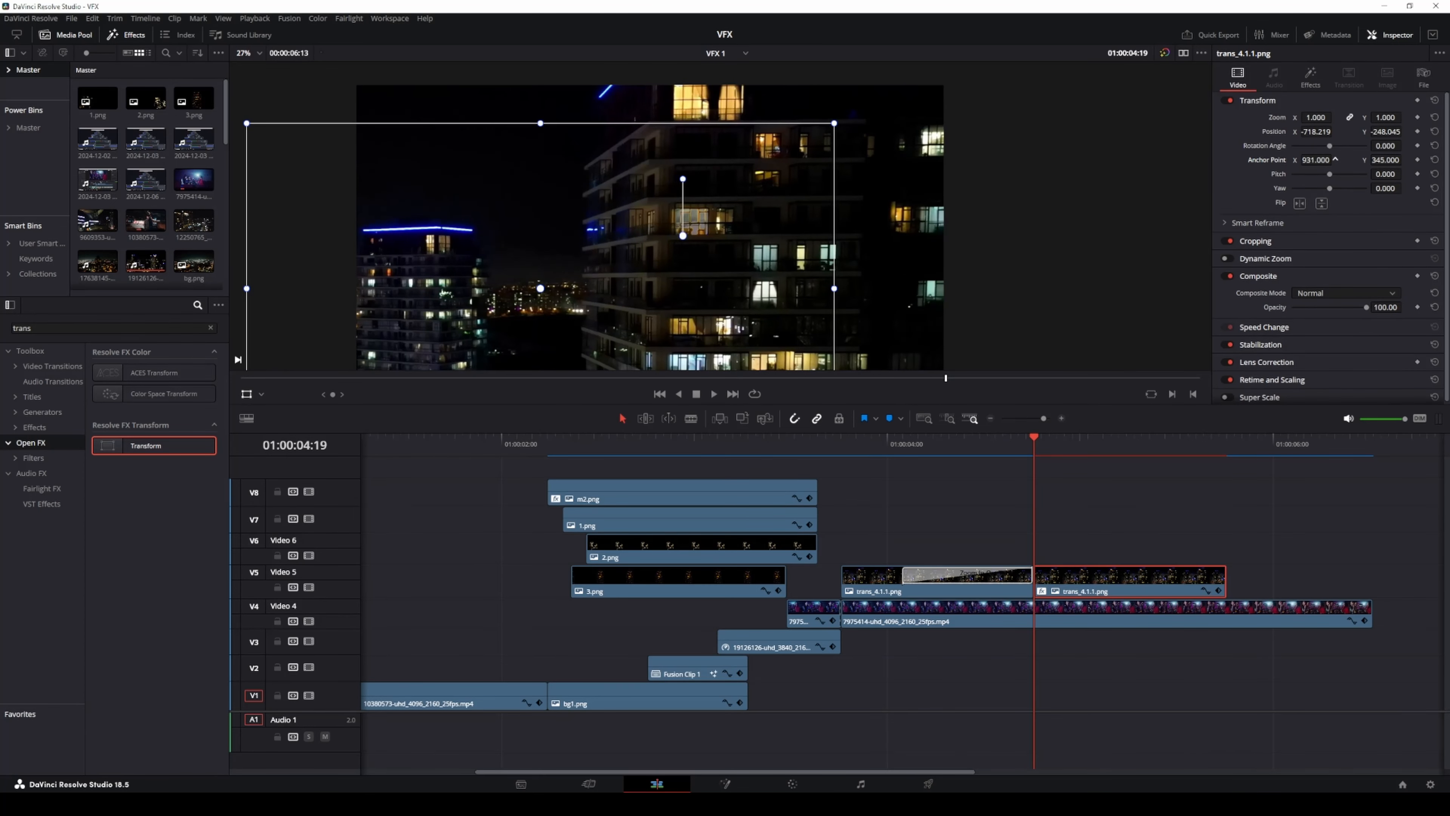
Set the Transform effect's Zoom to 30 and its Position to about X -1.007, Y -1.3, filling the frame with the cut-out window.
{"action": "left_click", "coordinate": [1310, 78]}
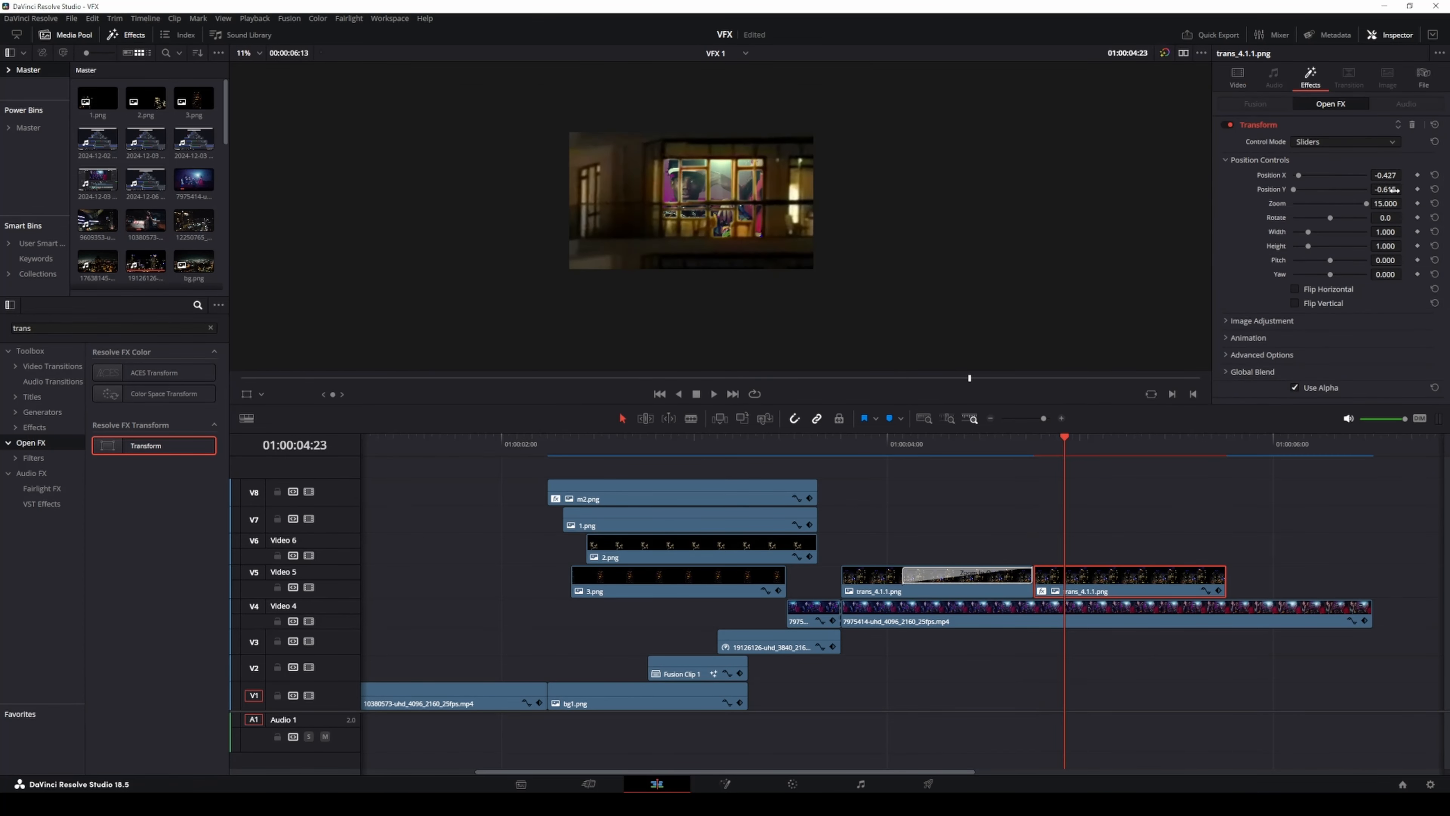
{"action": "type", "text": "20"}
{"action": "key", "text": "Return"}
{"action": "left_click_drag", "start_coordinate": [1384, 190], "coordinate": [1339, 189]}
{"action": "left_click_drag", "start_coordinate": [1386, 176], "coordinate": [1365, 176]}
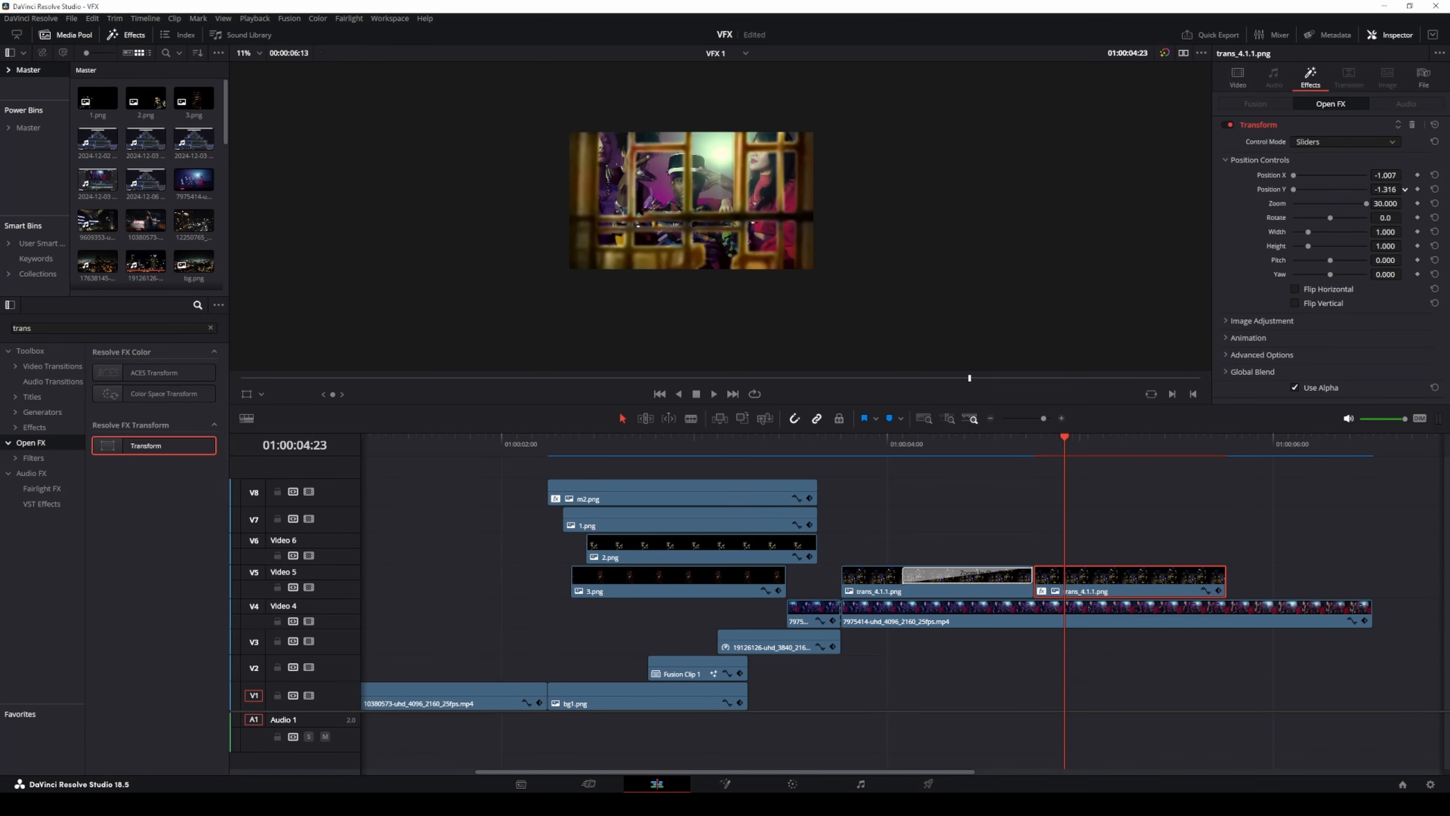
{"action": "mouse_move", "coordinate": [1386, 190]}
{"action": "left_mouse_down"}
{"action": "mouse_move", "coordinate": [1369, 190]}
{"action": "mouse_move", "coordinate": [1406, 189]}
{"action": "left_mouse_up"}
Move the enlarged copy to Video 6 over the end of the transition, and adjust its Zoom and Position at 01:00:04:19.
{"action": "left_click_drag", "start_coordinate": [1073, 438], "coordinate": [969, 456]}
{"action": "left_click_drag", "start_coordinate": [1107, 578], "coordinate": [1037, 543]}
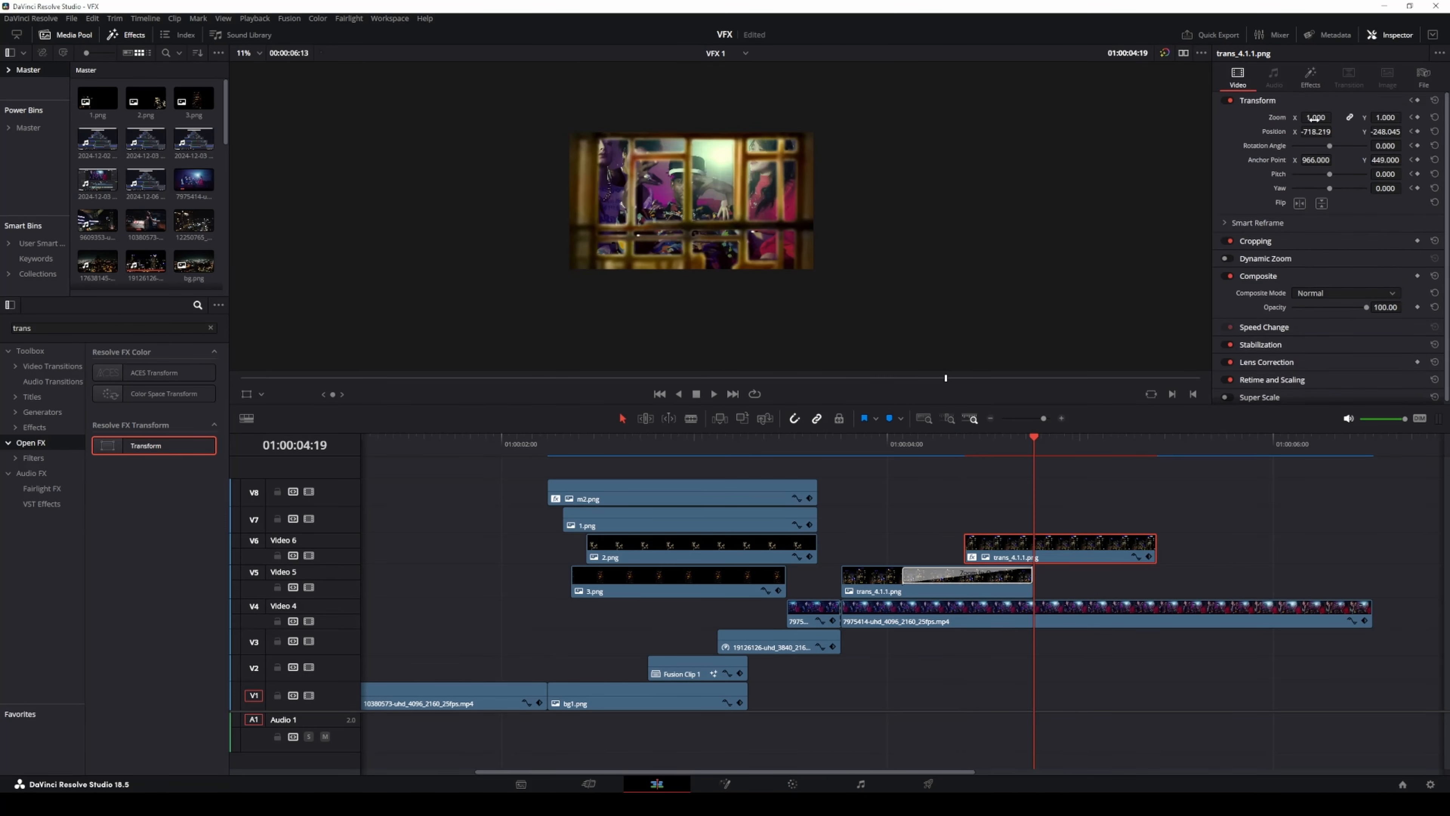
{"action": "left_click_drag", "start_coordinate": [1303, 120], "coordinate": [1405, 131]}
{"action": "left_click_drag", "start_coordinate": [1315, 131], "coordinate": [1336, 132]}
Trim the end of the trans_4.1.1.png copy on Video 6 to 01:00:04:19, in line with the clip on Video 5.
{"action": "left_click_drag", "start_coordinate": [1035, 440], "coordinate": [1206, 453]}
{"action": "key", "text": "Up"}
{"action": "key", "text": "Up"}
{"action": "left_click_drag", "start_coordinate": [1155, 546], "coordinate": [1034, 544]}
{"action": "left_click", "coordinate": [1121, 528]}
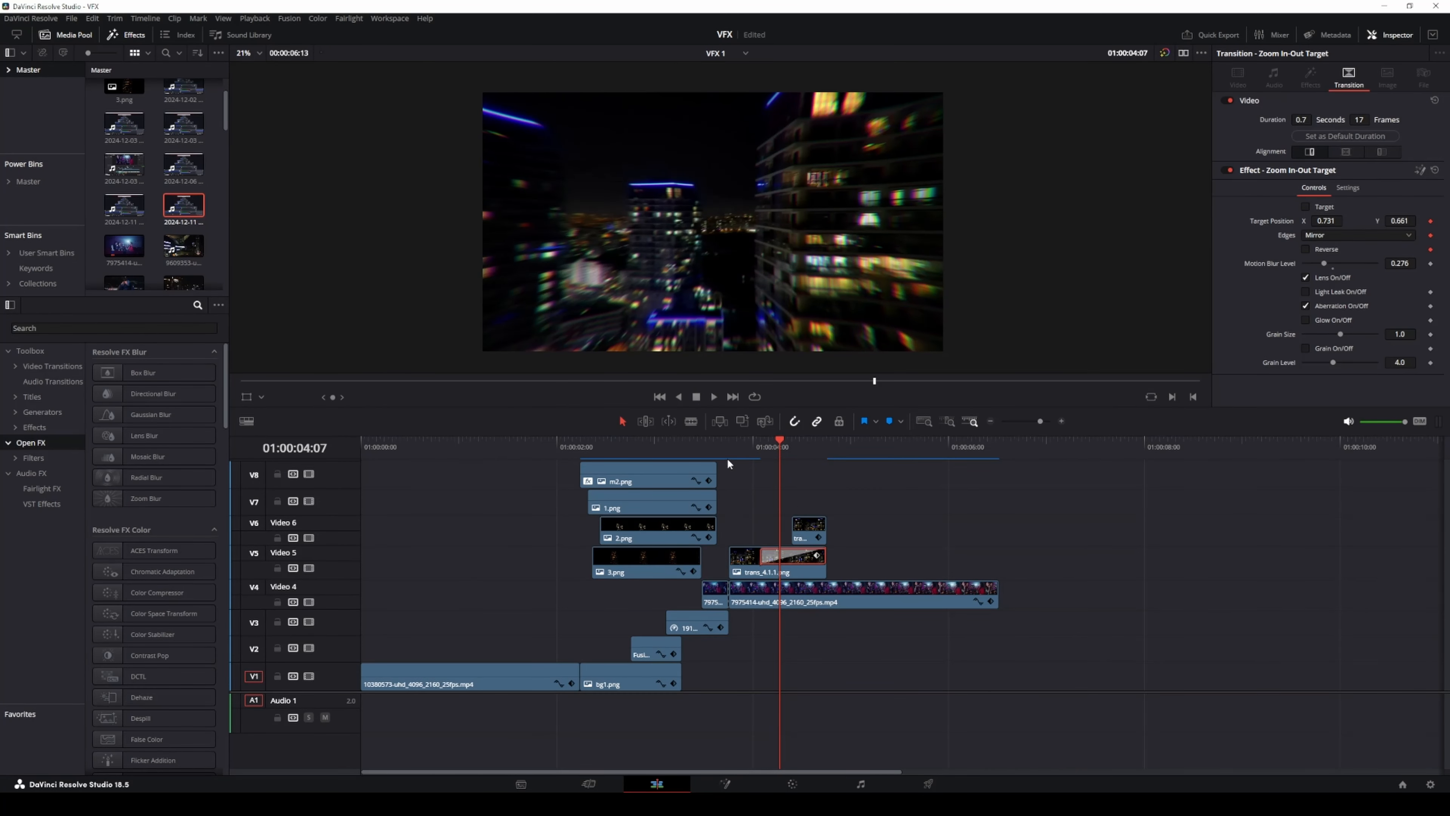
Play back the transition from the city layers through the cut-out window into the 7975414 clip.
{"action": "left_click_drag", "start_coordinate": [778, 442], "coordinate": [749, 448]}
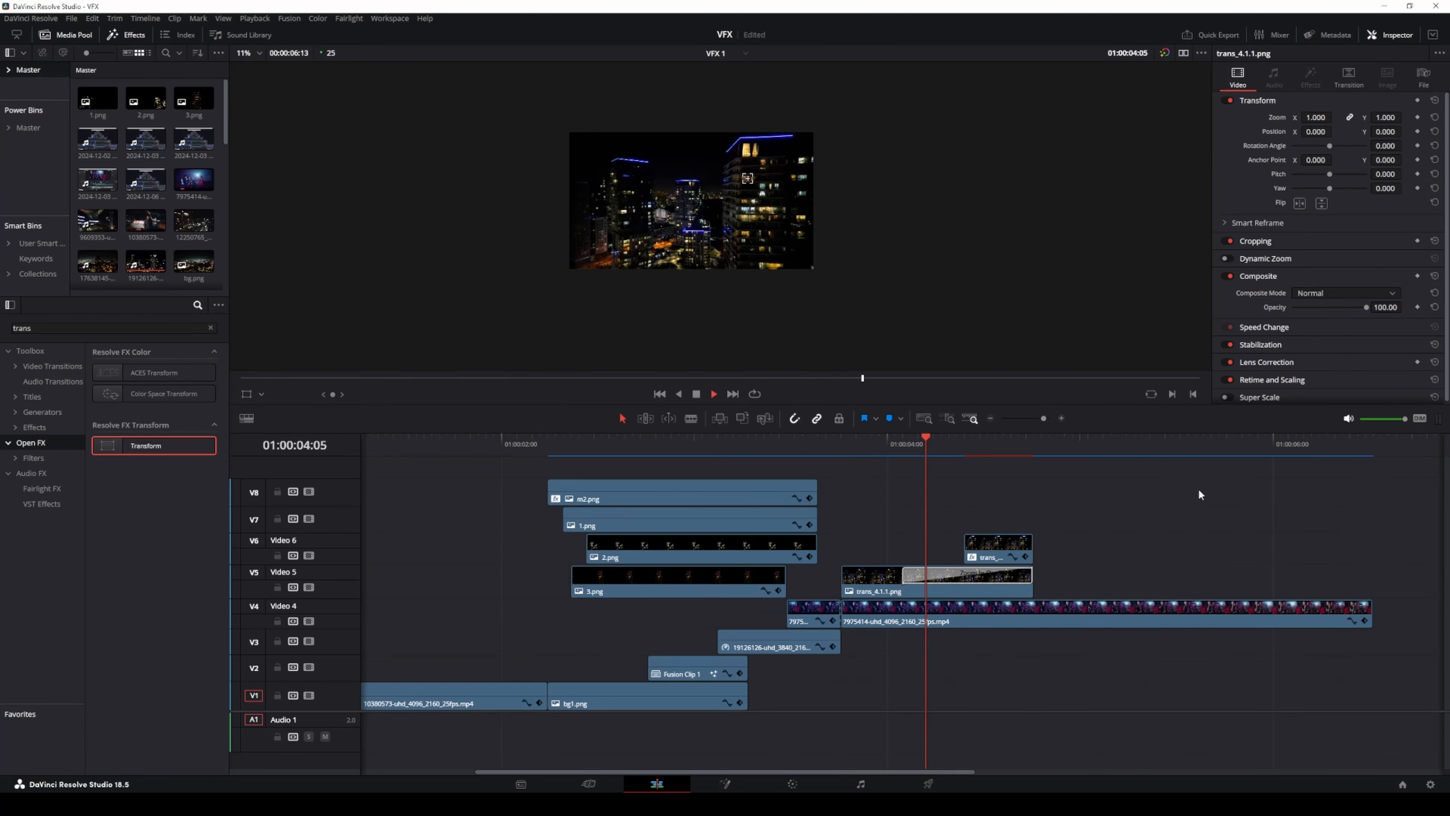
{"action": "key", "text": "space"}
{"action": "left_click_drag", "start_coordinate": [1150, 440], "coordinate": [842, 449]}
{"action": "key", "text": "space"}
{"action": "left_click_drag", "start_coordinate": [1140, 448], "coordinate": [861, 466]}
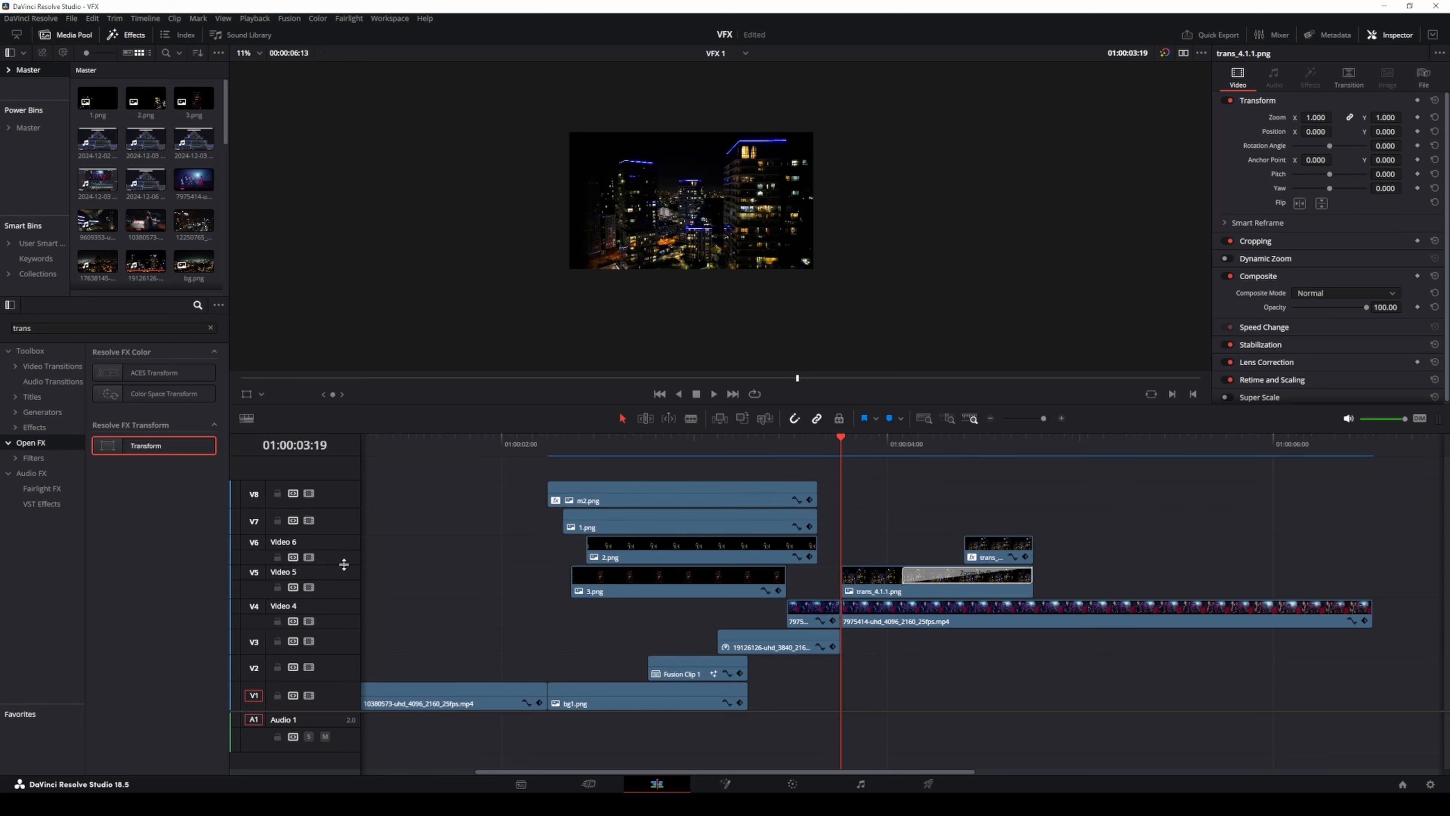
{"action": "left_click_drag", "start_coordinate": [1162, 450], "coordinate": [816, 482]}
{"action": "key", "text": "space"}
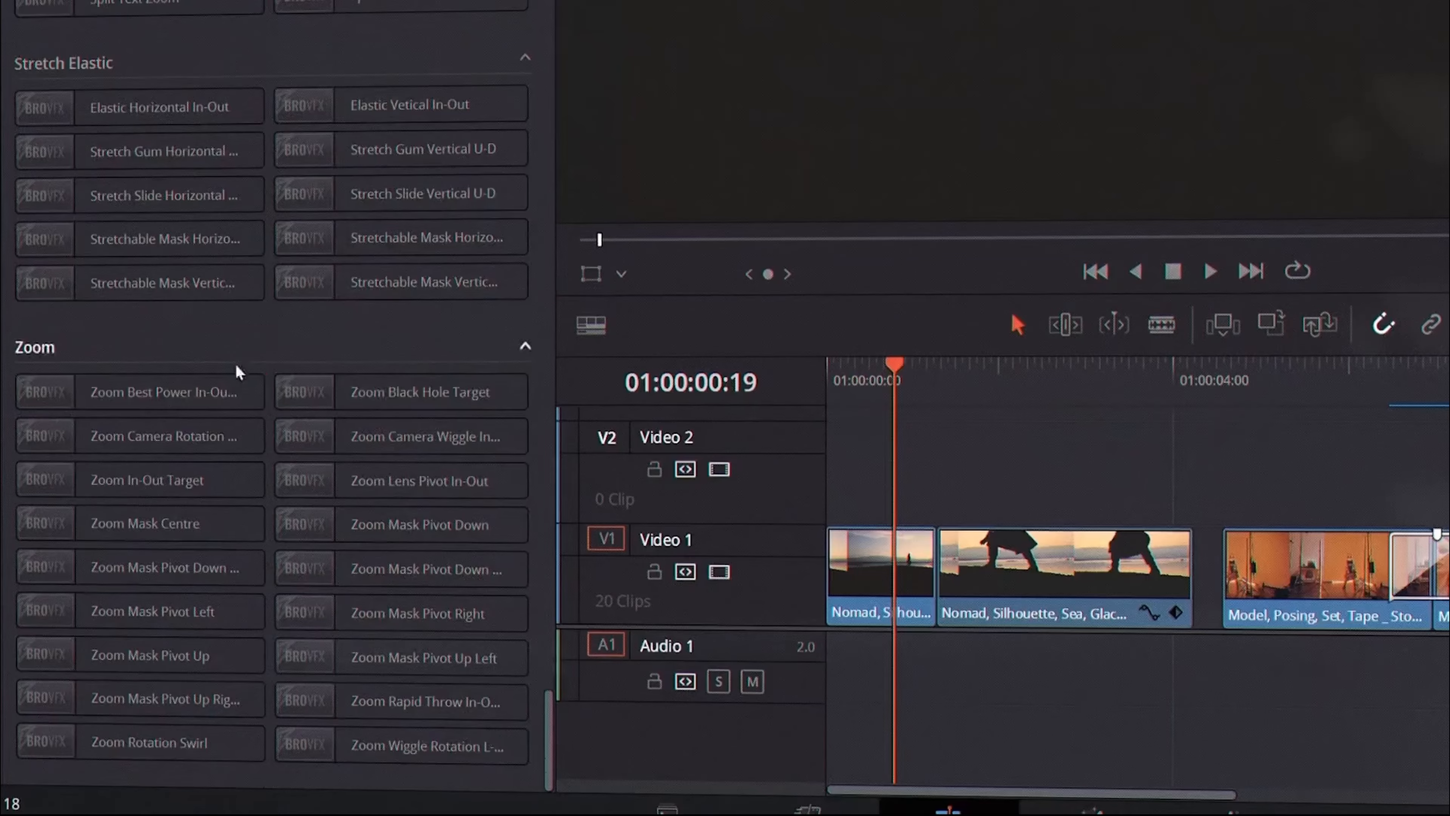
Apply the Zoom Best Power In-Out transition at the cut between the two Nomad clips on Video 1.
{"action": "left_click_drag", "start_coordinate": [183, 399], "coordinate": [945, 575]}
{"action": "mouse_move", "coordinate": [974, 597]}
{"action": "left_mouse_down"}
{"action": "mouse_move", "coordinate": [941, 597]}
{"action": "mouse_move", "coordinate": [984, 597]}
{"action": "left_mouse_up"}
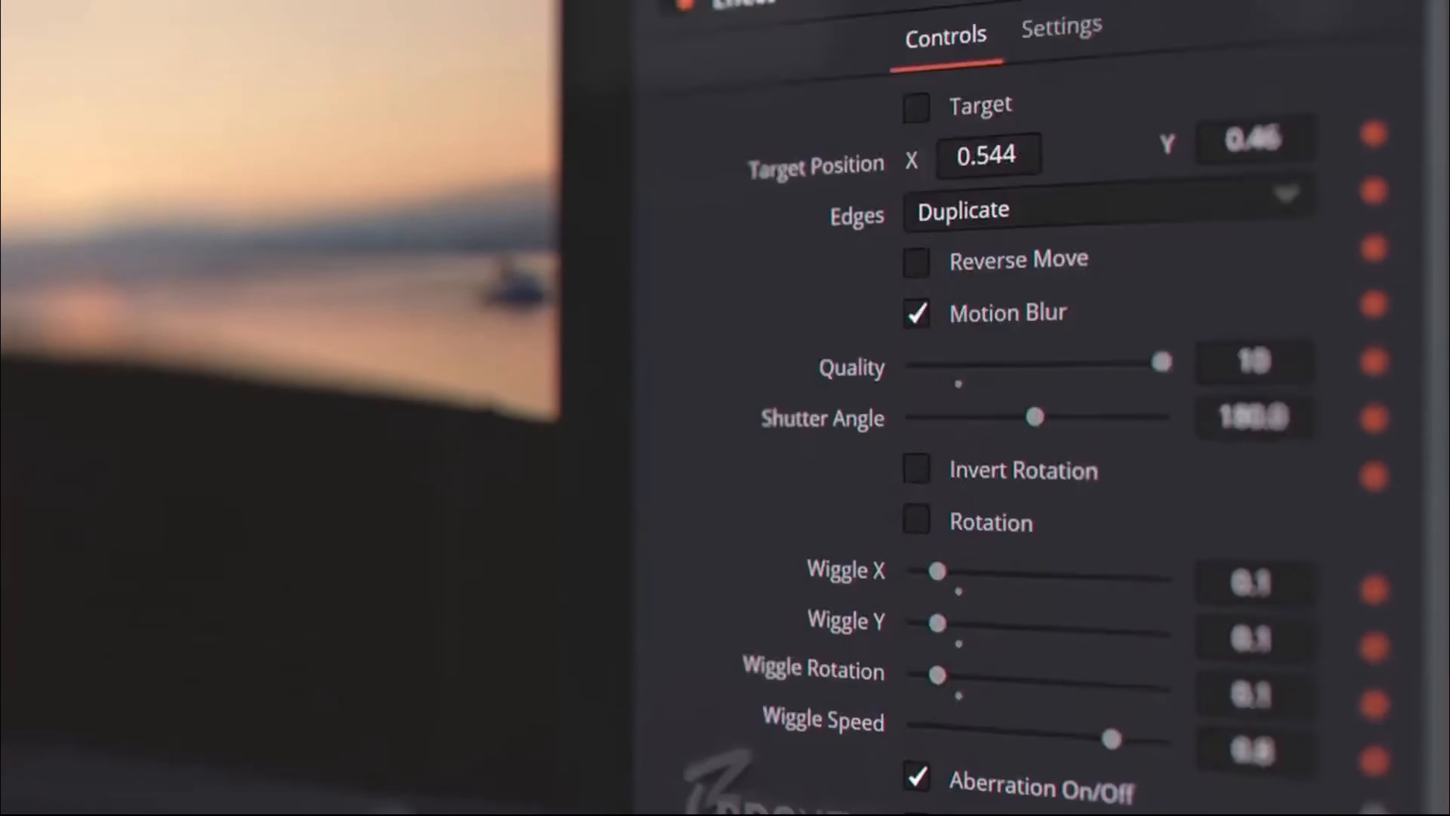
Set the zoom transition's Quality to 8 and Shutter Angle to 218.3, and enable Invert Rotation and Rotation.
{"action": "left_click_drag", "start_coordinate": [1160, 172], "coordinate": [1113, 166]}
{"action": "left_click_drag", "start_coordinate": [1036, 216], "coordinate": [1062, 225]}
{"action": "left_click", "coordinate": [916, 256]}
{"action": "left_click", "coordinate": [916, 307]}
Set the transition's Wiggle X to 0.173, Wiggle Y to 0.2 and Wiggle Speed to 0.614.
{"action": "left_click_drag", "start_coordinate": [937, 359], "coordinate": [955, 358]}
{"action": "left_click_drag", "start_coordinate": [938, 411], "coordinate": [959, 409]}
{"action": "left_click_drag", "start_coordinate": [1111, 517], "coordinate": [1064, 516]}
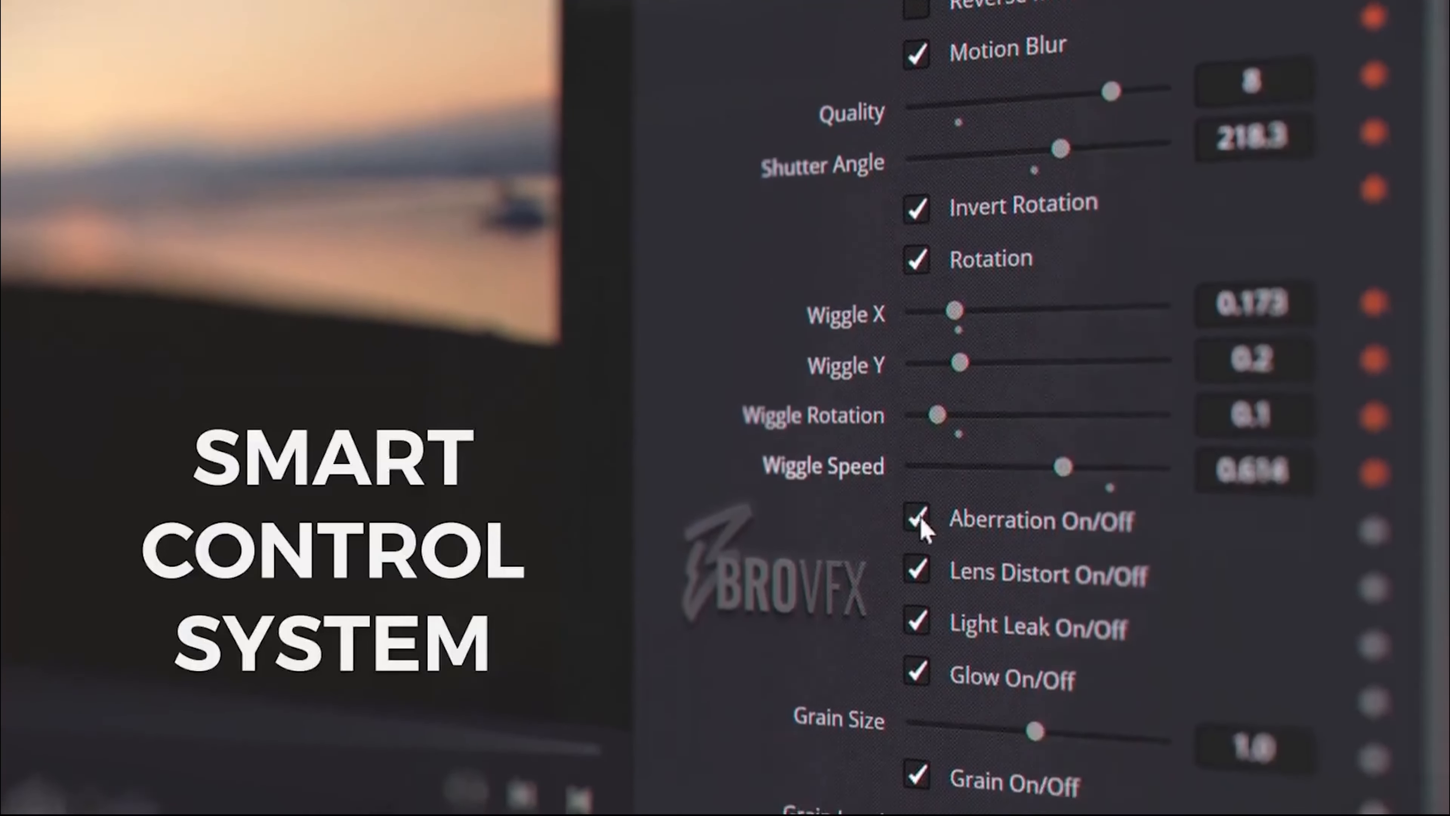